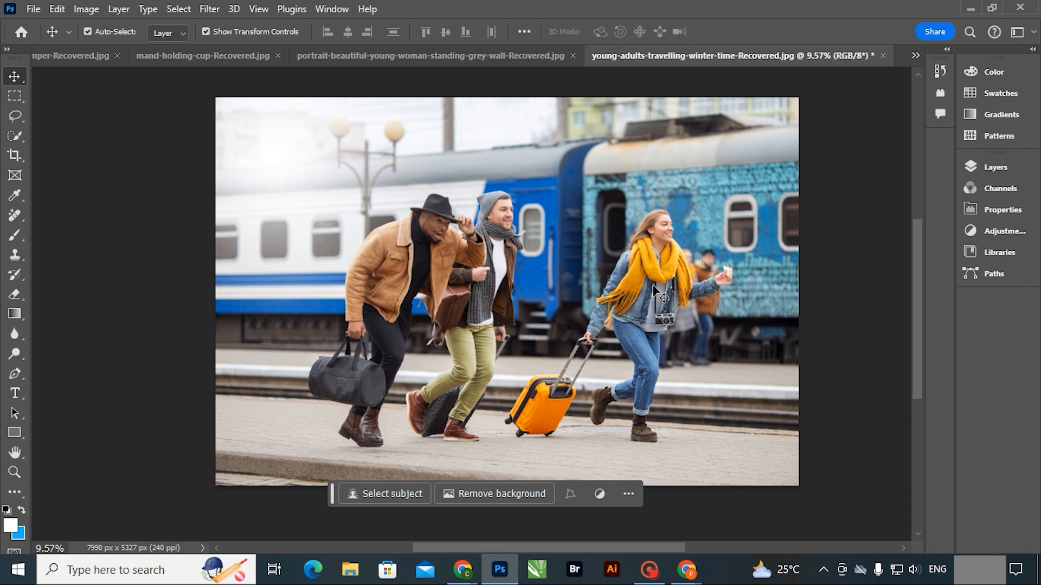
Step: Select the two blurred bystanders behind the woman with the yellow scarf using the Quick Selection tool
{"action": "key", "text": "z"}
{"action": "left_click_drag", "start_coordinate": [479, 226], "coordinate": [500, 237]}
{"action": "key", "text": "l"}
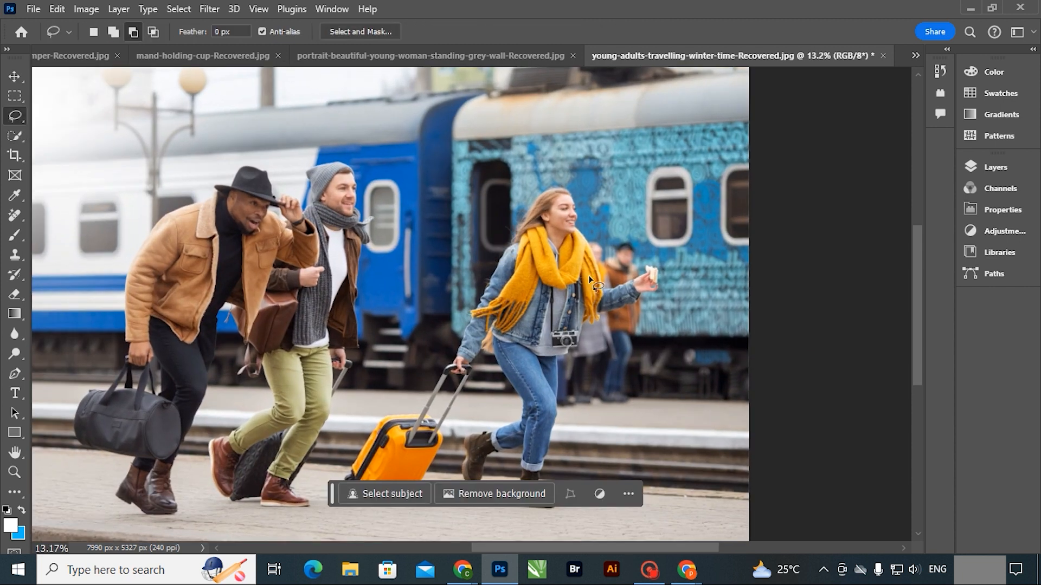
{"action": "left_click", "coordinate": [15, 114]}
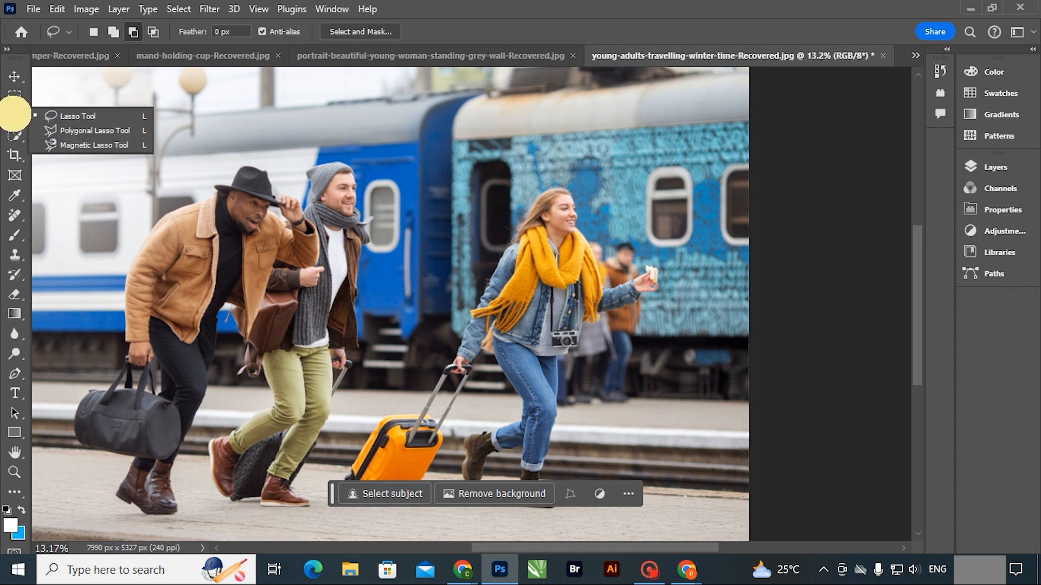
{"action": "left_click", "coordinate": [15, 136]}
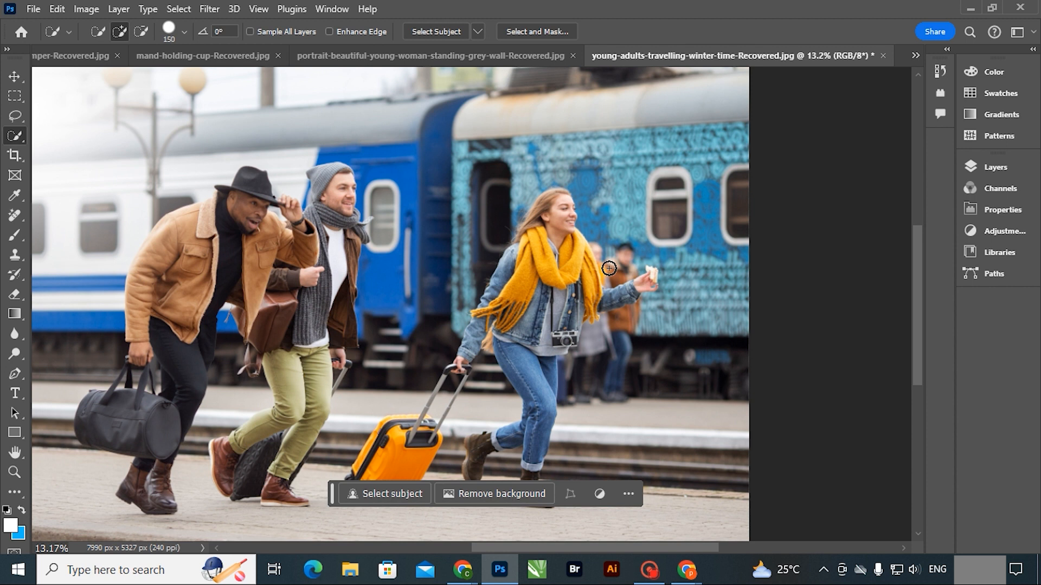
{"action": "left_click_drag", "start_coordinate": [623, 257], "coordinate": [623, 274]}
{"action": "left_click_drag", "start_coordinate": [618, 338], "coordinate": [597, 380]}
{"action": "mouse_move", "coordinate": [614, 322]}
{"action": "left_mouse_down"}
{"action": "mouse_move", "coordinate": [598, 243]}
{"action": "mouse_move", "coordinate": [606, 259]}
{"action": "mouse_move", "coordinate": [623, 260]}
{"action": "mouse_move", "coordinate": [612, 230]}
{"action": "mouse_move", "coordinate": [700, 260]}
{"action": "left_mouse_up"}
Step: Subtract the woman's denim sleeve and outstretched arm from the bystander selection, reducing the Quick Selection brush to 70
{"action": "key", "text": "z"}
{"action": "key", "text": "w"}
{"action": "mouse_move", "coordinate": [654, 376]}
{"action": "left_mouse_down"}
{"action": "mouse_move", "coordinate": [560, 279]}
{"action": "mouse_move", "coordinate": [596, 242]}
{"action": "left_mouse_up"}
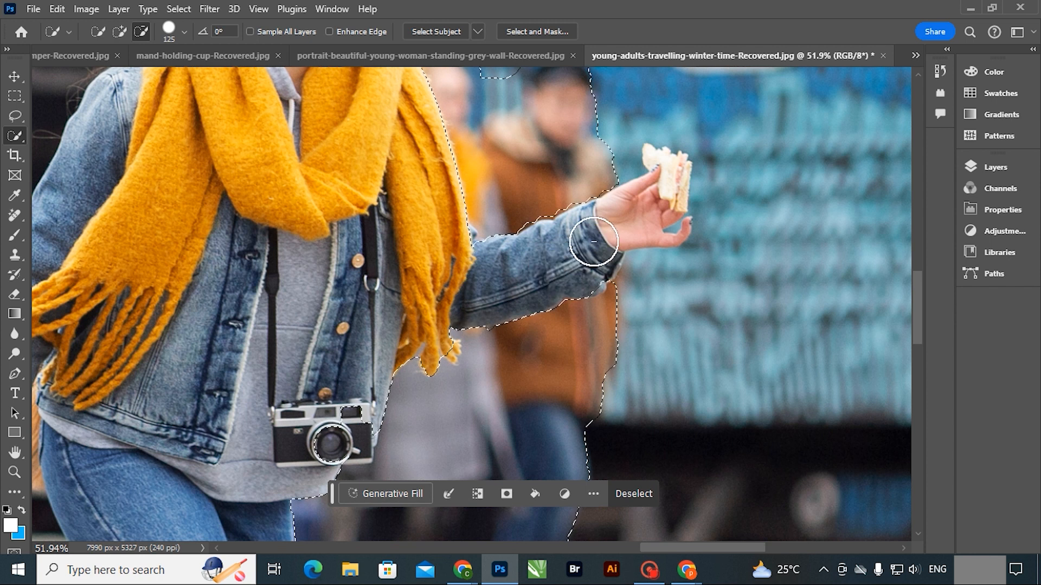
{"action": "key", "text": "bracketleft"}
{"action": "key", "text": "bracketleft"}
{"action": "key", "text": "bracketleft"}
{"action": "key", "text": "bracketleft"}
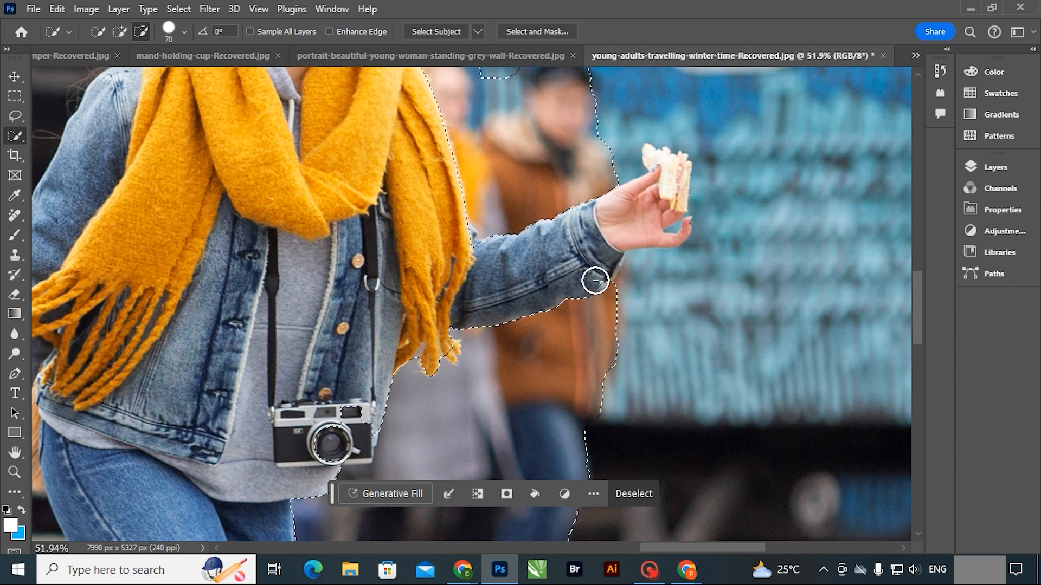
{"action": "left_click_drag", "start_coordinate": [593, 281], "coordinate": [586, 258]}
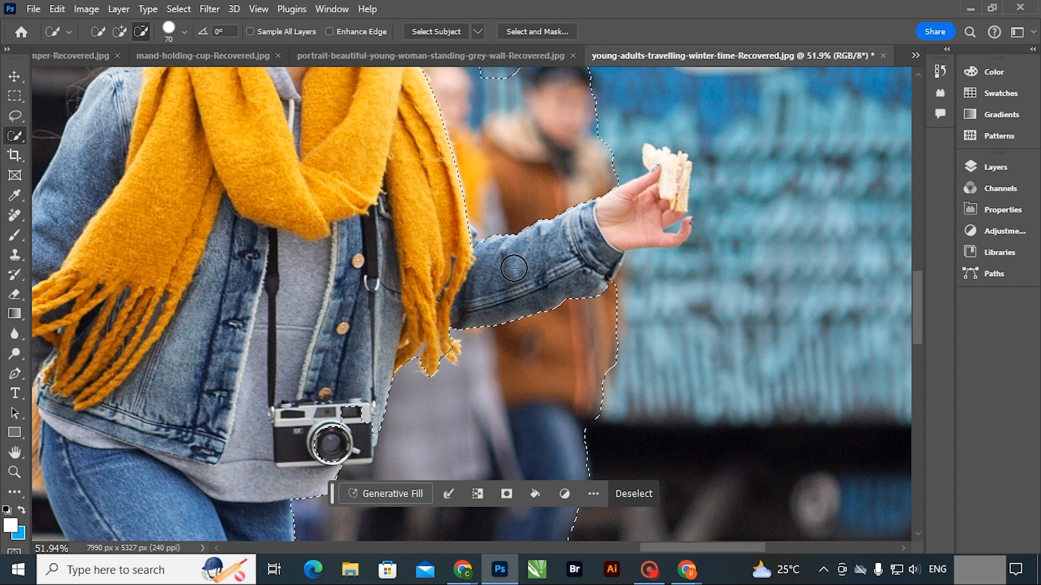
{"action": "left_click", "coordinate": [457, 235]}
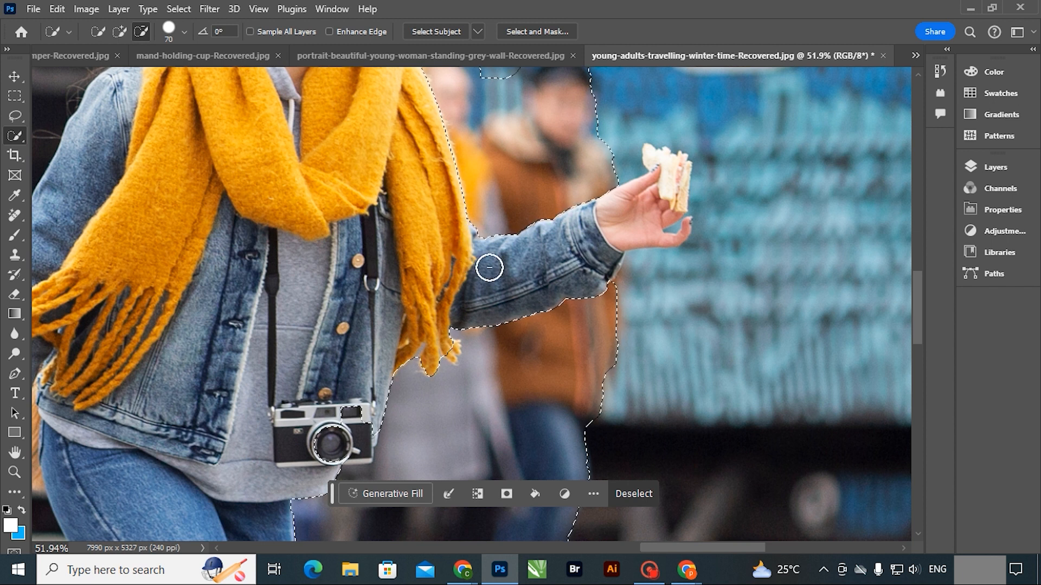
Step: Run Generative Fill with an empty prompt on the selected bystanders to remove them from the background
{"action": "key", "text": "z"}
{"action": "left_click_drag", "start_coordinate": [504, 283], "coordinate": [442, 251]}
{"action": "left_click_drag", "start_coordinate": [520, 227], "coordinate": [528, 228]}
{"action": "key", "text": "w"}
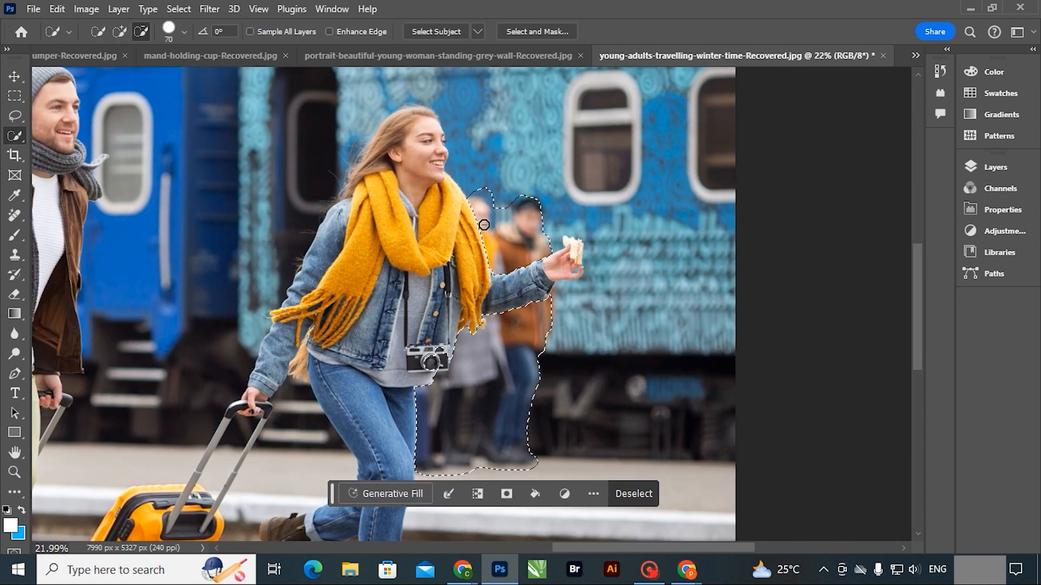
{"action": "left_click", "coordinate": [398, 494]}
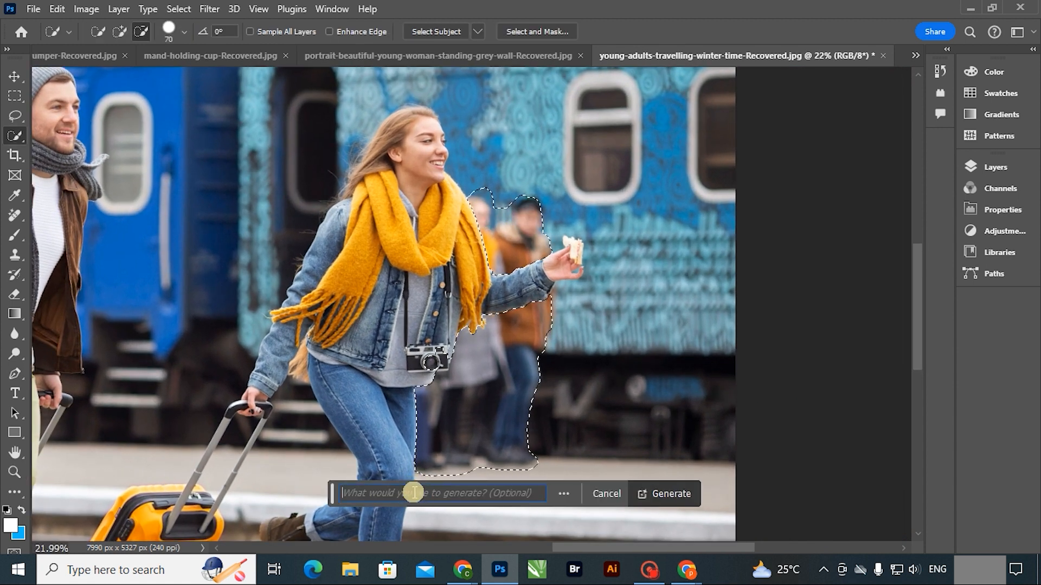
{"action": "left_click", "coordinate": [659, 493]}
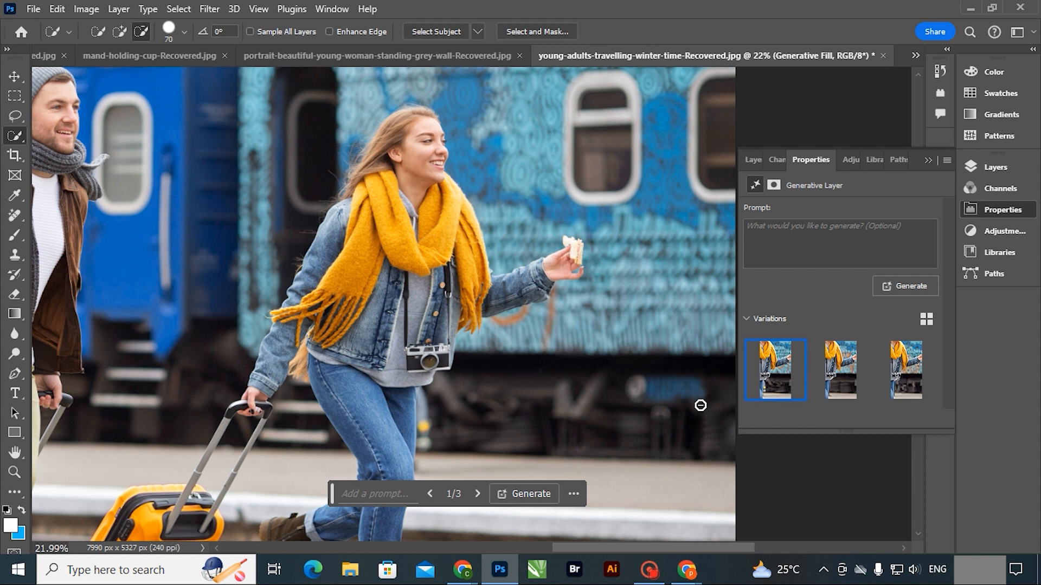
Step: Compare the three generated variations of the cleaned background beside the woman's arm and keep the first one
{"action": "key", "text": "z"}
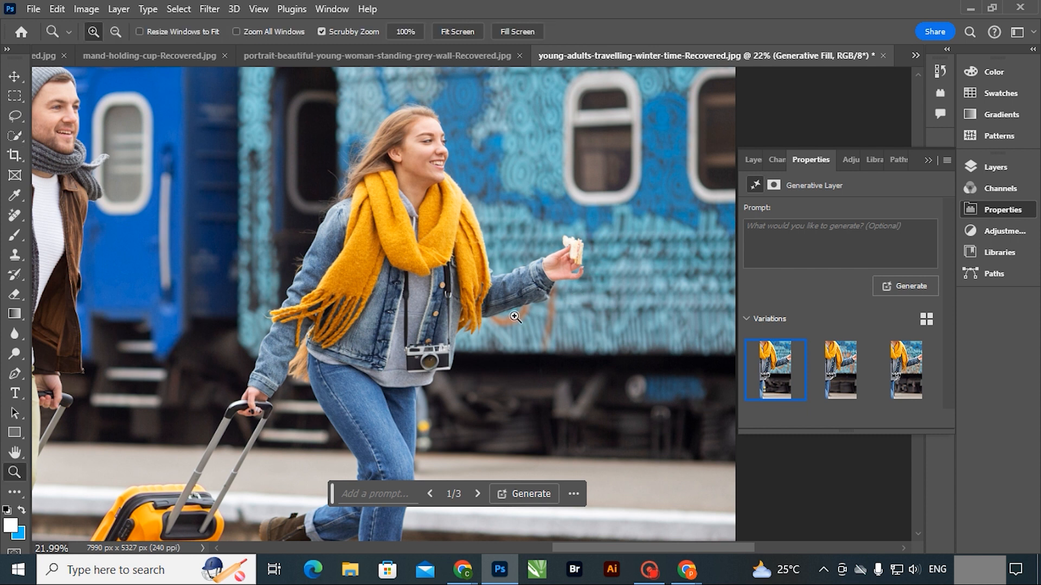
{"action": "left_click_drag", "start_coordinate": [511, 307], "coordinate": [569, 323]}
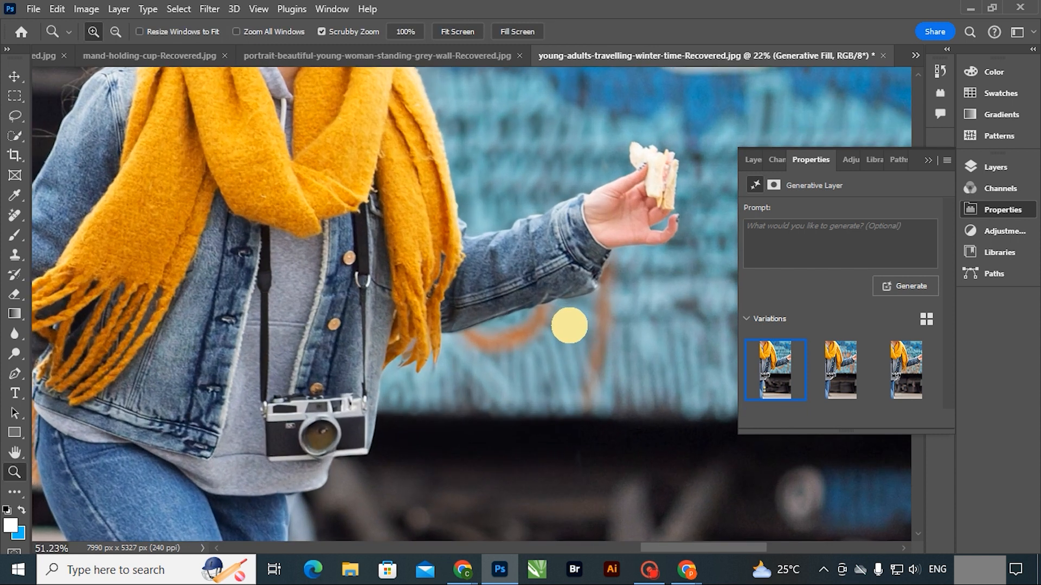
{"action": "left_click_drag", "start_coordinate": [468, 346], "coordinate": [398, 301]}
{"action": "left_click", "coordinate": [842, 374]}
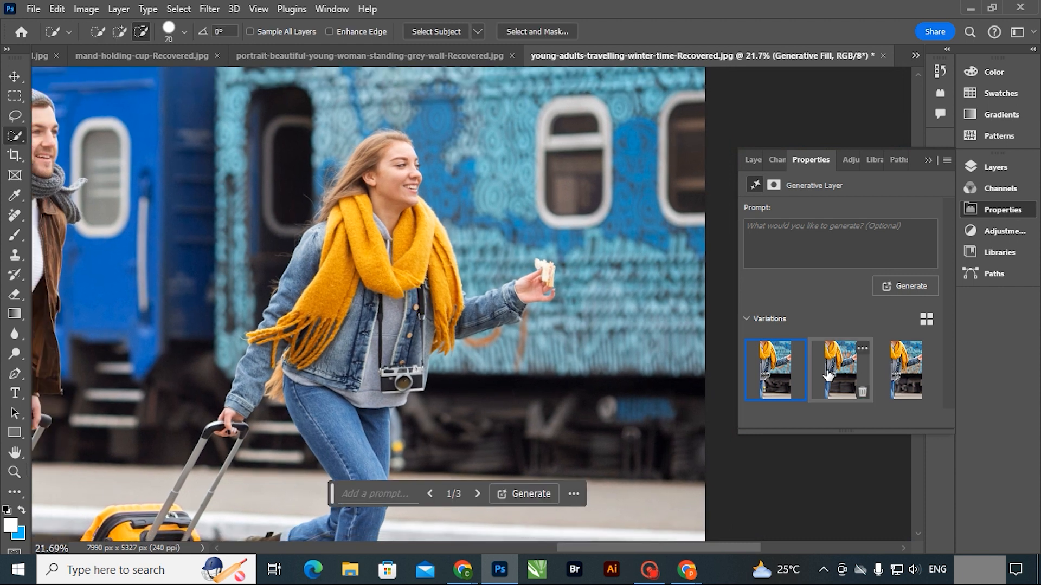
{"action": "left_click", "coordinate": [895, 374]}
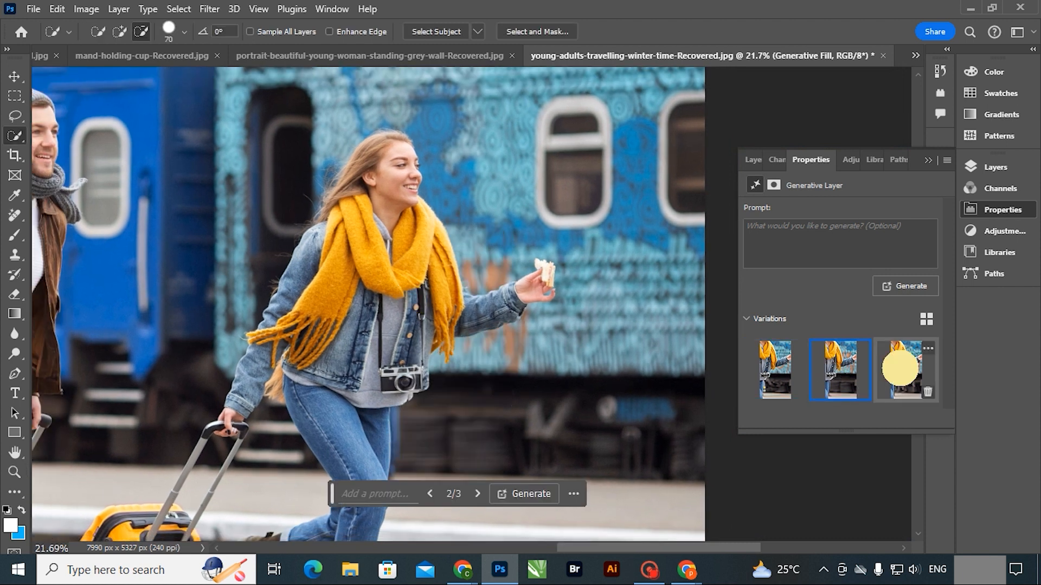
{"action": "left_click", "coordinate": [847, 376]}
{"action": "left_click", "coordinate": [775, 362]}
{"action": "left_click", "coordinate": [835, 364]}
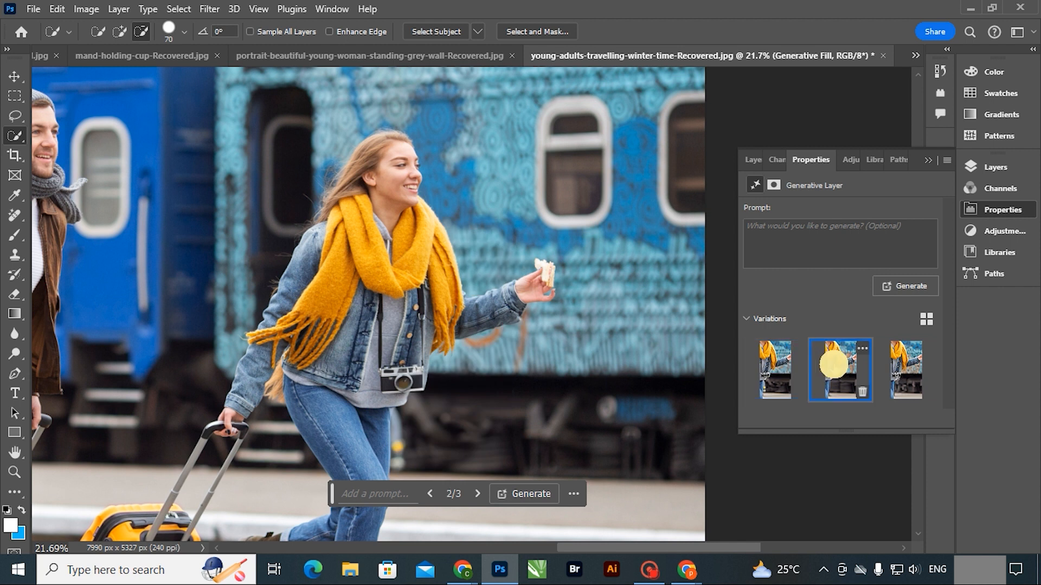
{"action": "left_click", "coordinate": [760, 363]}
Step: Draw a bottle-shaped Lasso selection around the sandwich and fingers of the woman's outstretched hand
{"action": "key", "text": "z"}
{"action": "left_click_drag", "start_coordinate": [543, 368], "coordinate": [515, 365]}
{"action": "left_click_drag", "start_coordinate": [562, 304], "coordinate": [622, 298]}
{"action": "left_click", "coordinate": [15, 116]}
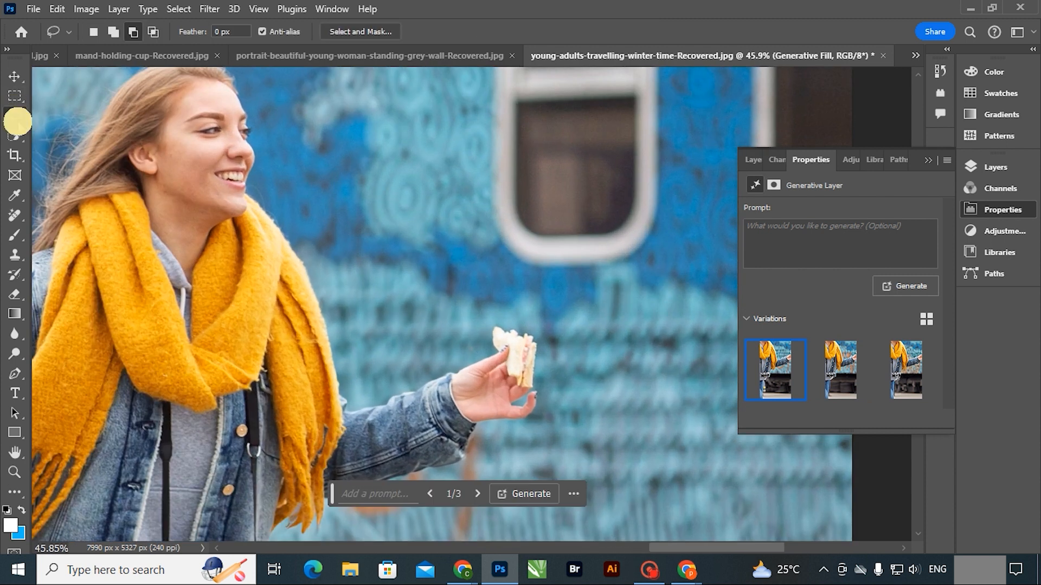
{"action": "mouse_move", "coordinate": [507, 273]}
{"action": "left_mouse_down"}
{"action": "mouse_move", "coordinate": [531, 310]}
{"action": "mouse_move", "coordinate": [540, 374]}
{"action": "mouse_move", "coordinate": [536, 413]}
{"action": "mouse_move", "coordinate": [508, 420]}
{"action": "mouse_move", "coordinate": [488, 395]}
{"action": "mouse_move", "coordinate": [493, 309]}
{"action": "mouse_move", "coordinate": [512, 274]}
{"action": "left_mouse_up"}
Step: Run Generative Fill on the bottle-shaped selection with the prompt "water bottle"
{"action": "left_click", "coordinate": [391, 493]}
{"action": "type", "text": "water b"}
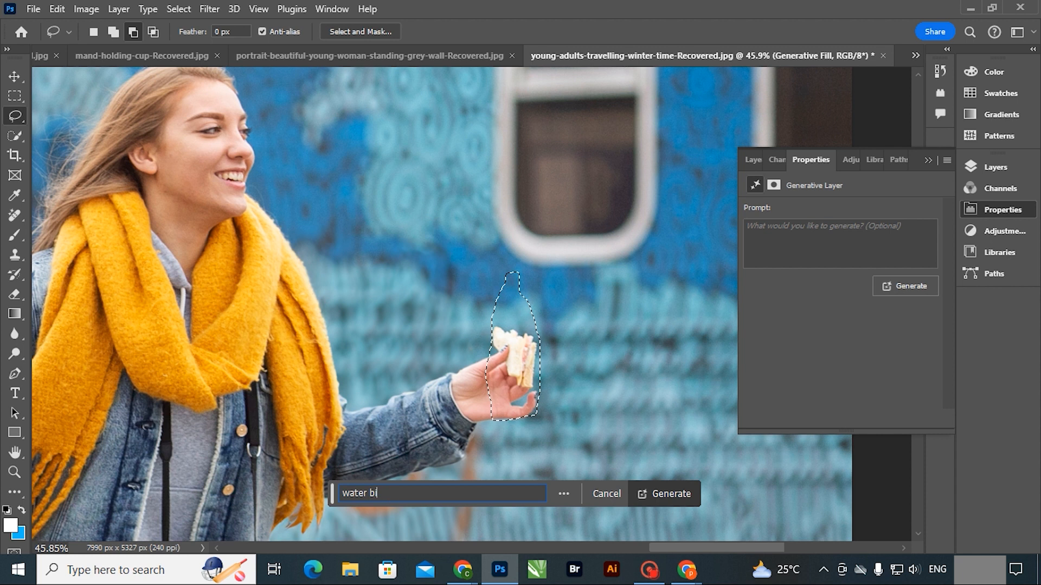
{"action": "type", "text": "ottle"}
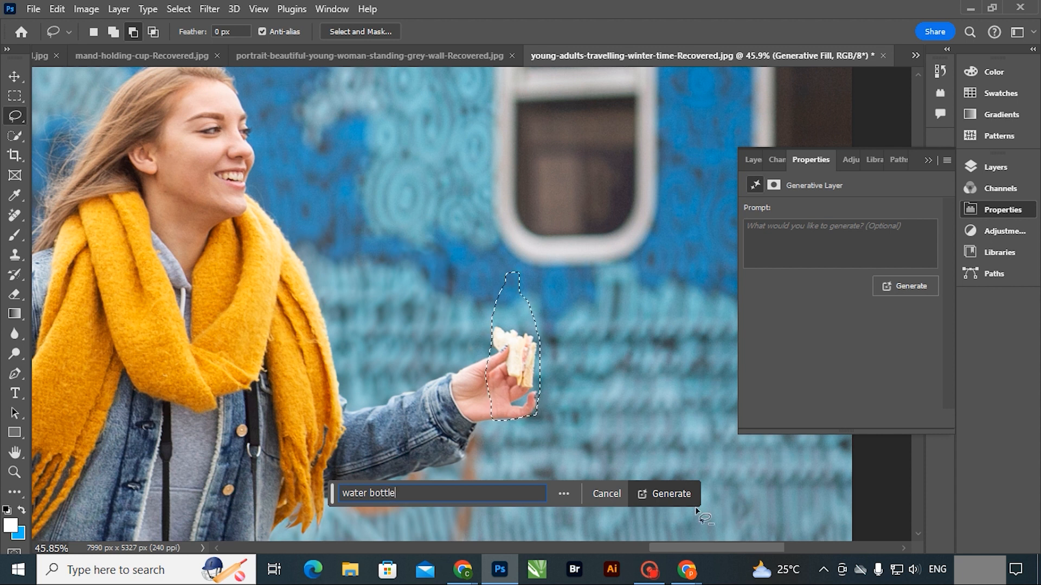
{"action": "key", "text": "Return"}
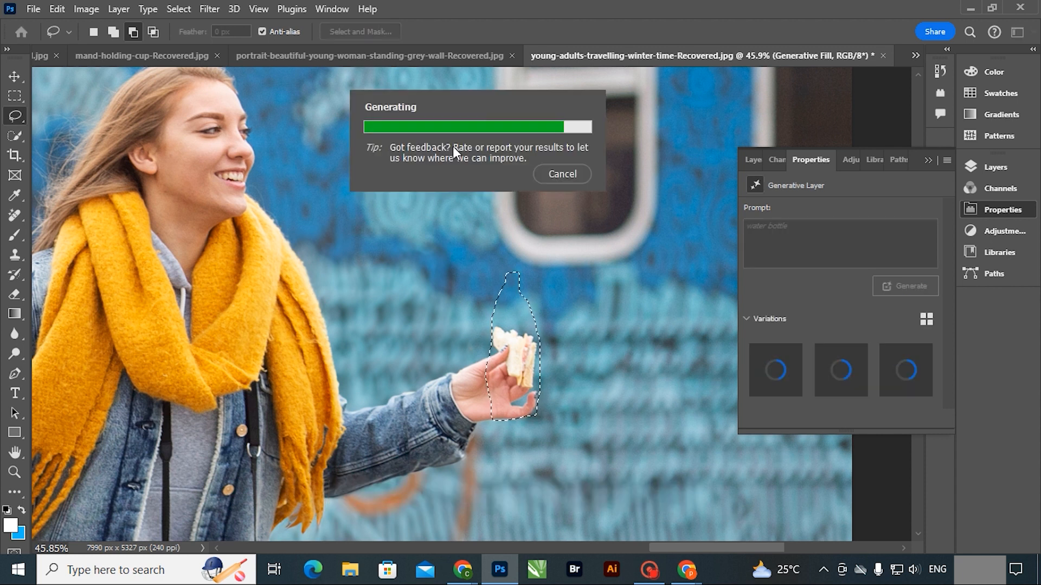
Step: Compare the water bottle variations, keep the first one, and check it in the whole photo
{"action": "left_click", "coordinate": [840, 373]}
{"action": "left_click", "coordinate": [906, 374]}
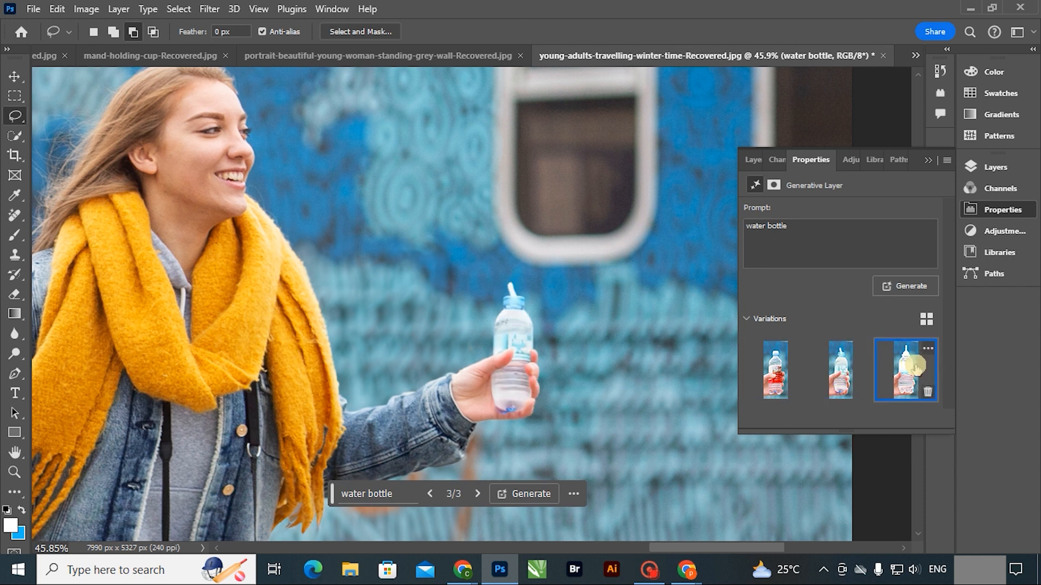
{"action": "left_click", "coordinate": [784, 376]}
{"action": "key", "text": "z"}
{"action": "left_click_drag", "start_coordinate": [572, 292], "coordinate": [486, 268]}
{"action": "left_click_drag", "start_coordinate": [609, 327], "coordinate": [545, 298]}
{"action": "left_click_drag", "start_coordinate": [480, 384], "coordinate": [534, 386]}
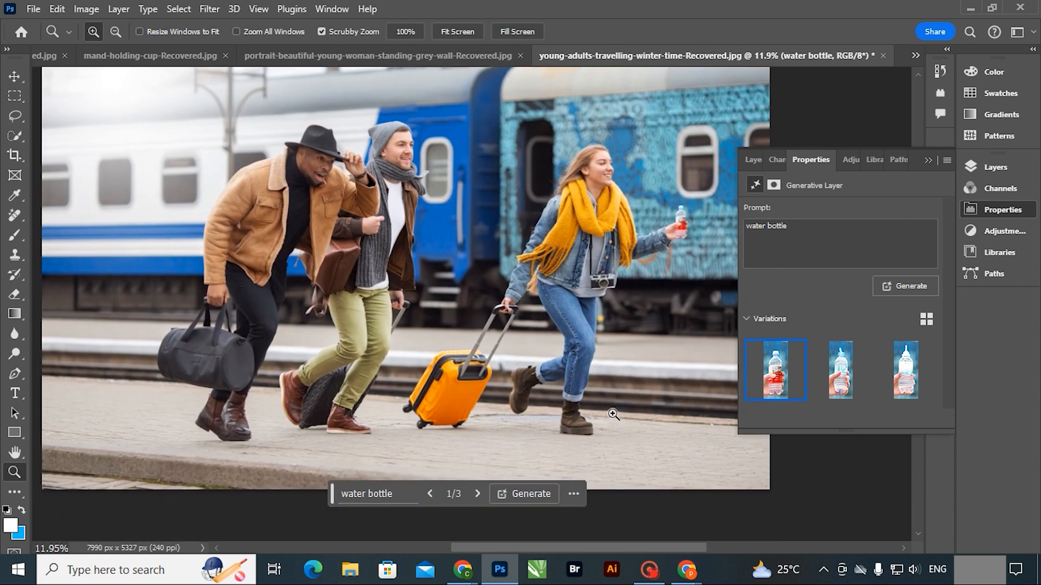
Step: Select both of the woman's brown boots with two separate rectangular marquees in one combined selection
{"action": "left_click_drag", "start_coordinate": [613, 415], "coordinate": [694, 432]}
{"action": "key", "text": "l"}
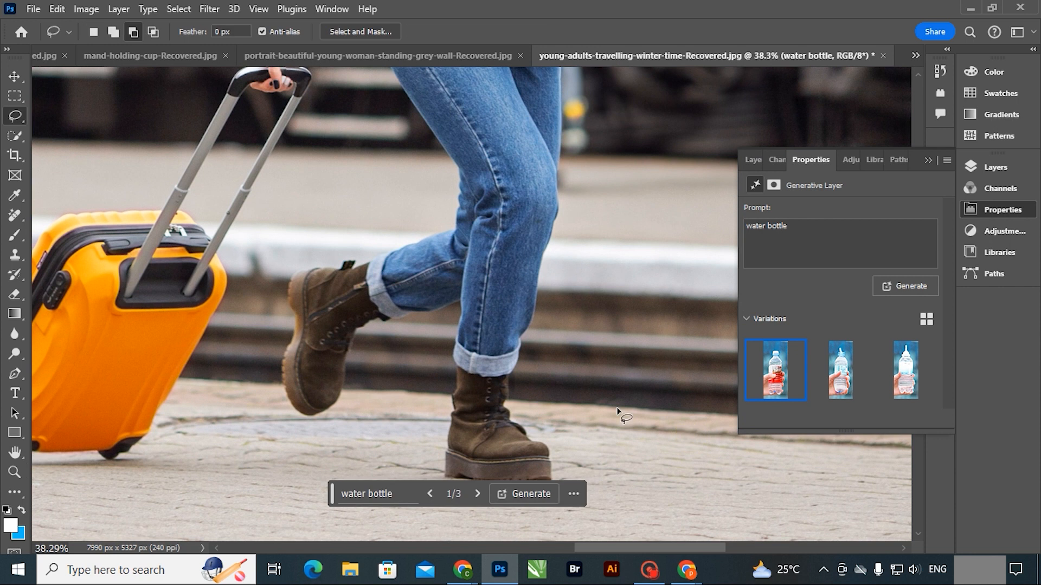
{"action": "key", "text": "m"}
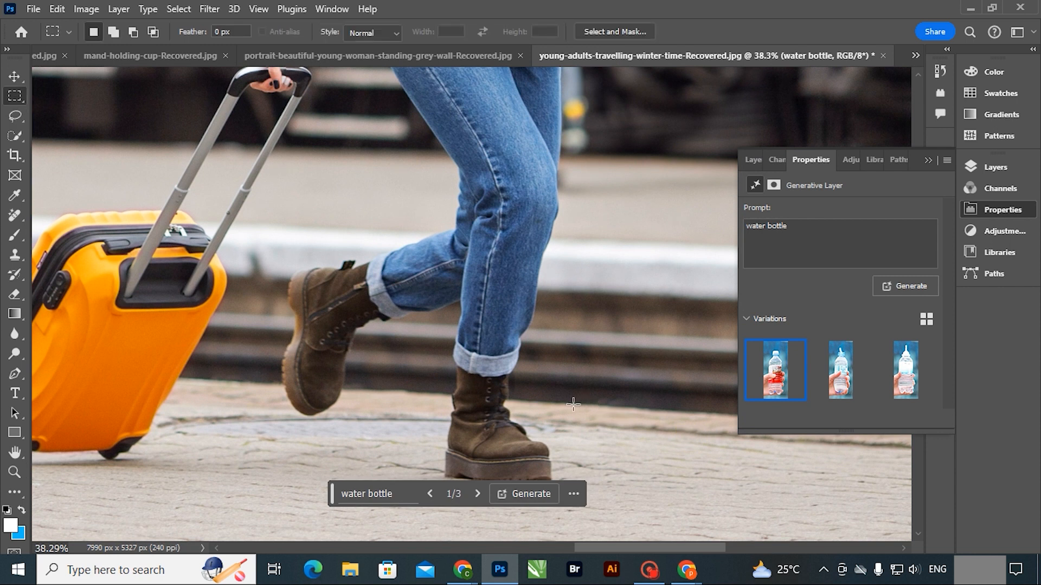
{"action": "scroll", "coordinate": [533, 390], "scroll_direction": "down", "scroll_amount": 1}
{"action": "left_click_drag", "start_coordinate": [437, 320], "coordinate": [568, 489]}
{"action": "left_click_drag", "start_coordinate": [262, 213], "coordinate": [399, 390]}
Step: Run Generative Fill on the selected boots with the prompt "sport shoes"
{"action": "left_click", "coordinate": [395, 495]}
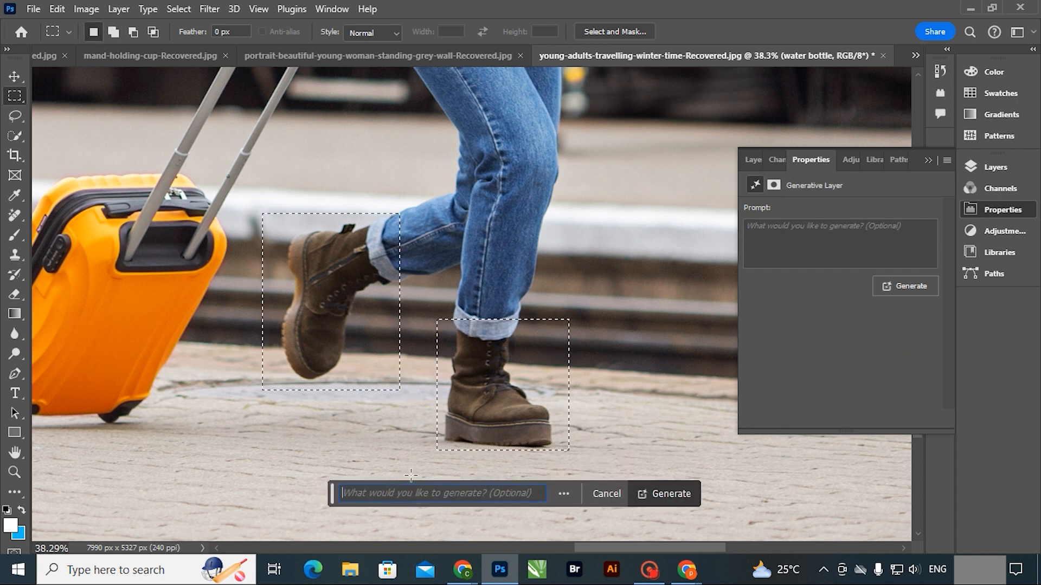
{"action": "type", "text": "sp"}
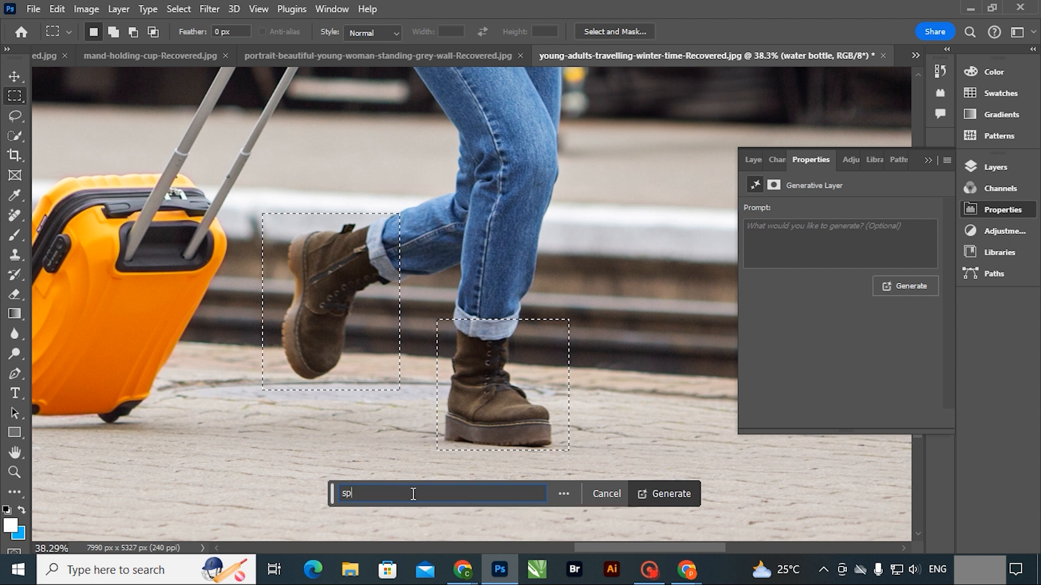
{"action": "type", "text": "ort shoes"}
{"action": "left_click", "coordinate": [667, 494]}
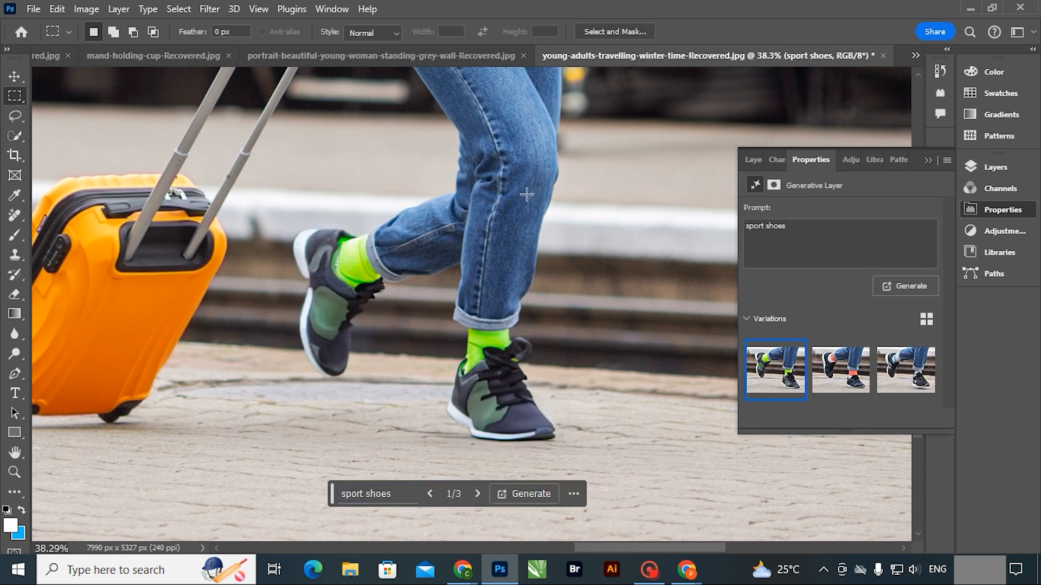
Step: Compare the three sport shoes variations and choose the second one, with the coral socks
{"action": "left_click_drag", "start_coordinate": [464, 290], "coordinate": [402, 261]}
{"action": "key", "text": "v"}
{"action": "left_click", "coordinate": [841, 367]}
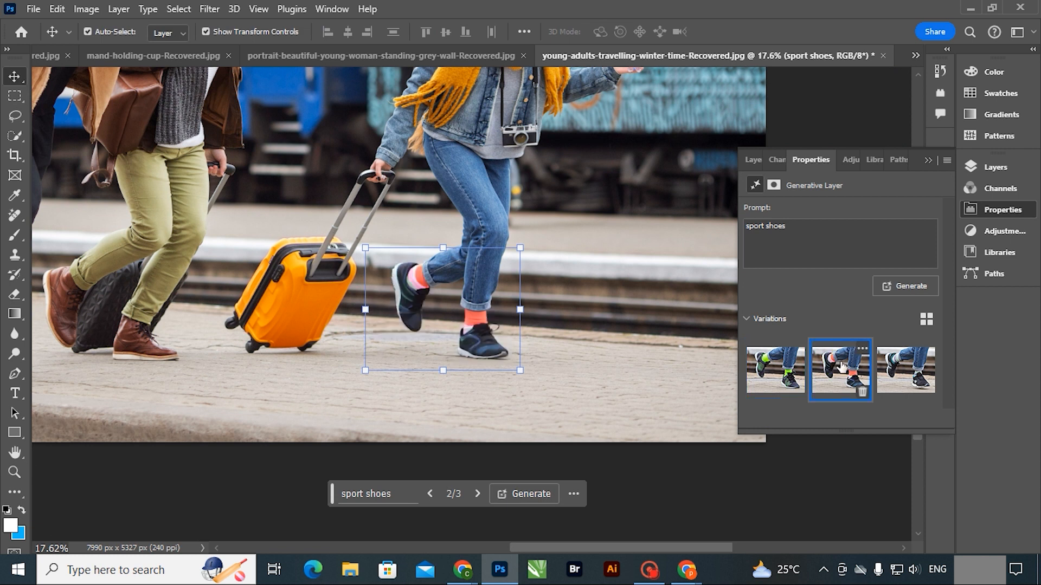
{"action": "left_click", "coordinate": [899, 371]}
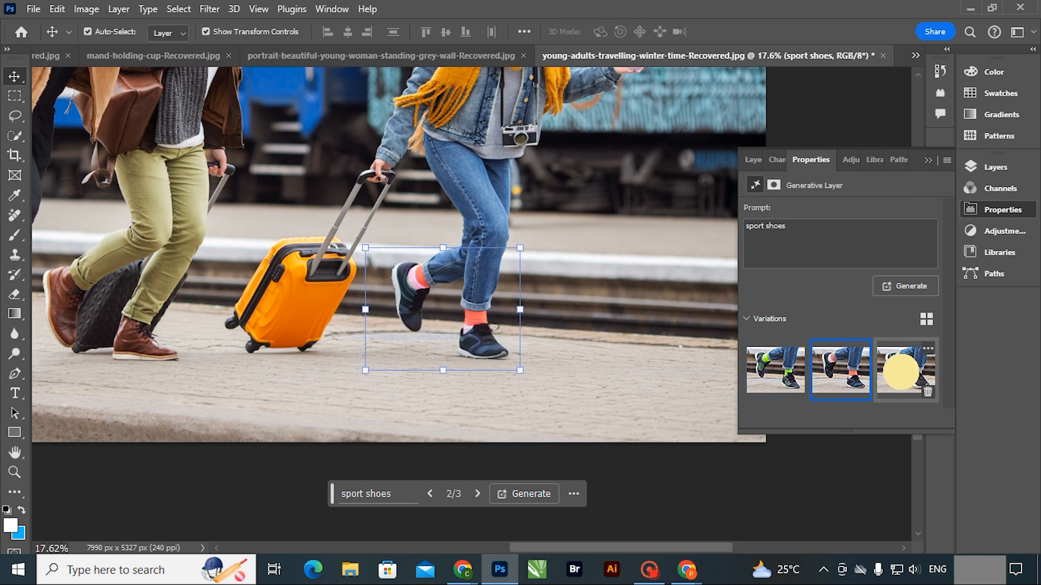
{"action": "left_click", "coordinate": [841, 376]}
{"action": "left_click", "coordinate": [778, 367]}
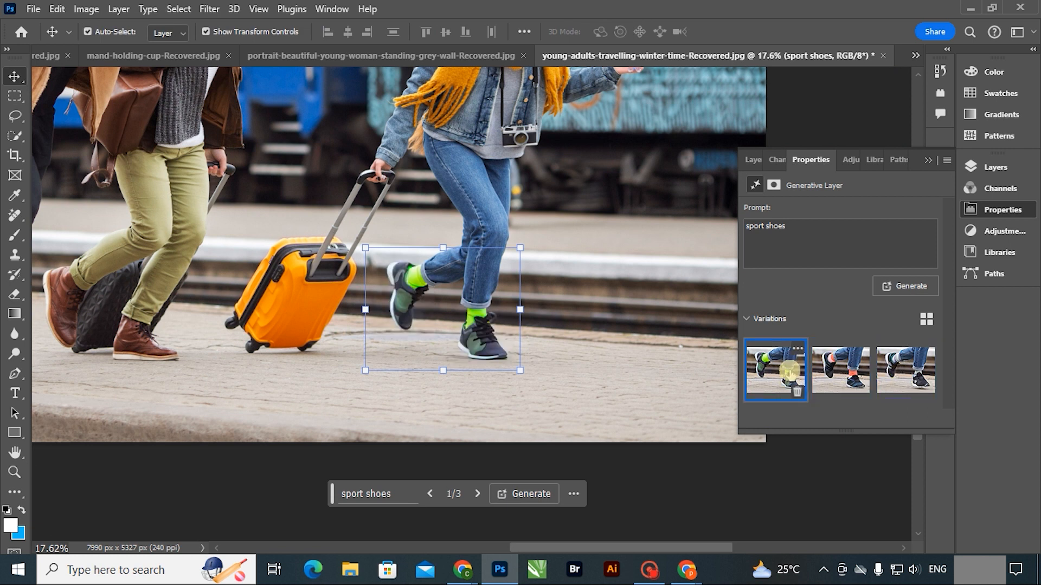
{"action": "left_click", "coordinate": [845, 373]}
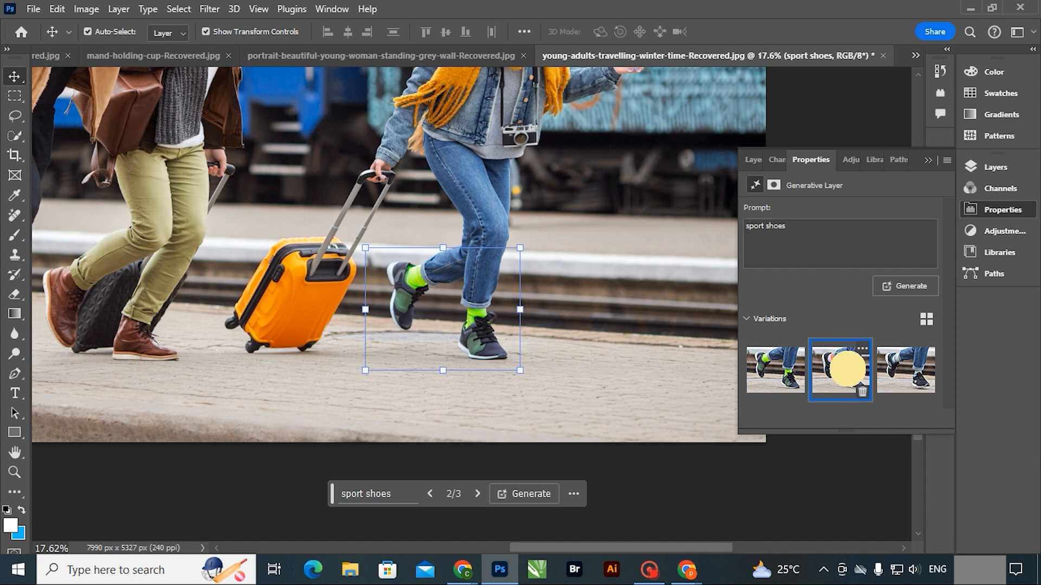
{"action": "left_click", "coordinate": [902, 369]}
{"action": "left_click", "coordinate": [768, 367]}
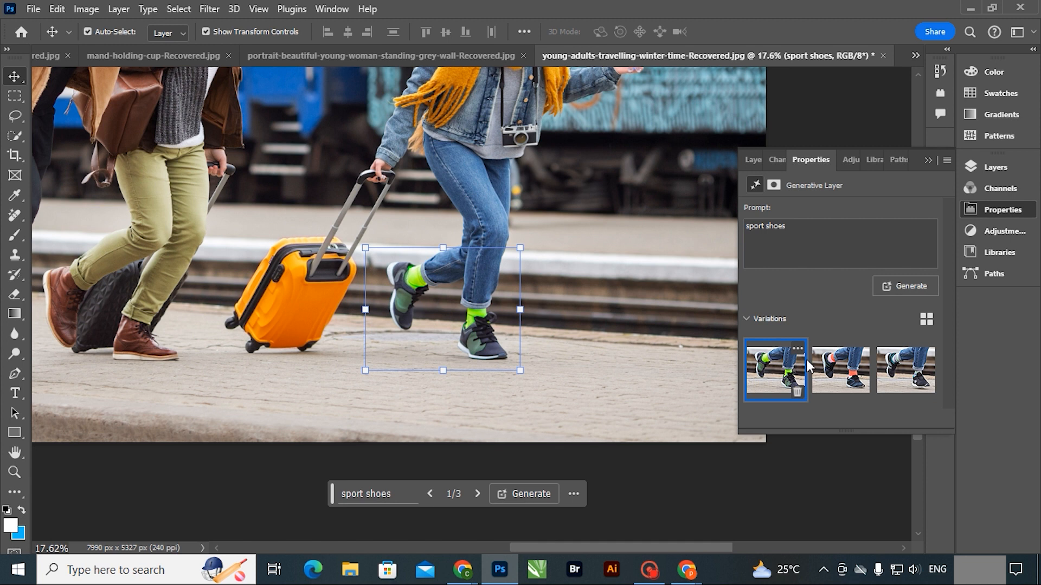
{"action": "left_click", "coordinate": [839, 370]}
Step: Check the replaced sport shoes in the context of the whole travellers photo
{"action": "key", "text": "z"}
{"action": "left_click_drag", "start_coordinate": [585, 401], "coordinate": [475, 234]}
{"action": "key", "text": "v"}
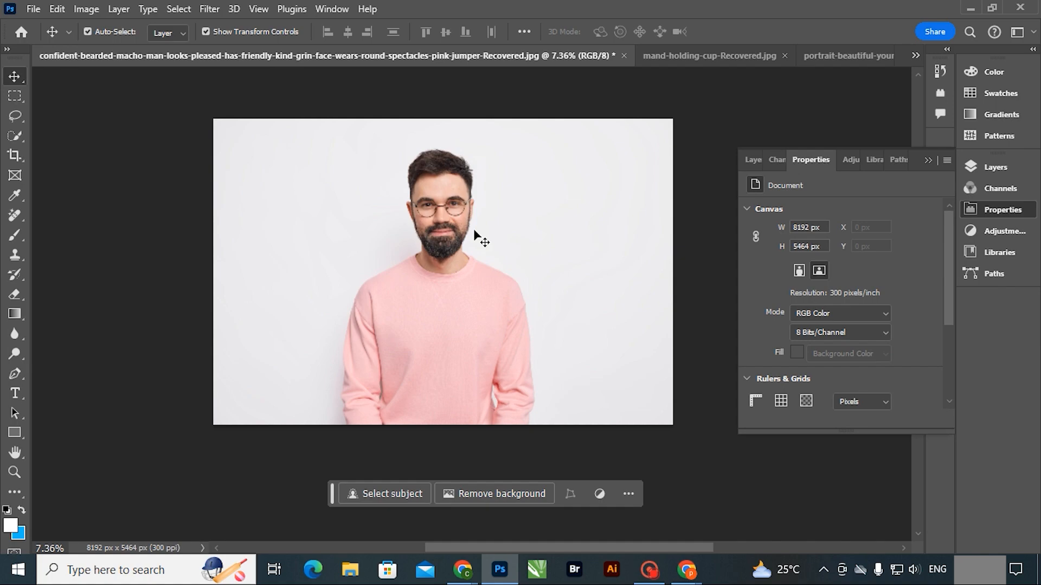
Step: Extend the pink-jumper portrait's canvas downward to about 12949 px high and fill it using Generative Expand without a prompt
{"action": "key", "text": "z"}
{"action": "left_click_drag", "start_coordinate": [504, 264], "coordinate": [460, 246]}
{"action": "scroll", "coordinate": [479, 323], "scroll_direction": "down", "scroll_amount": 2}
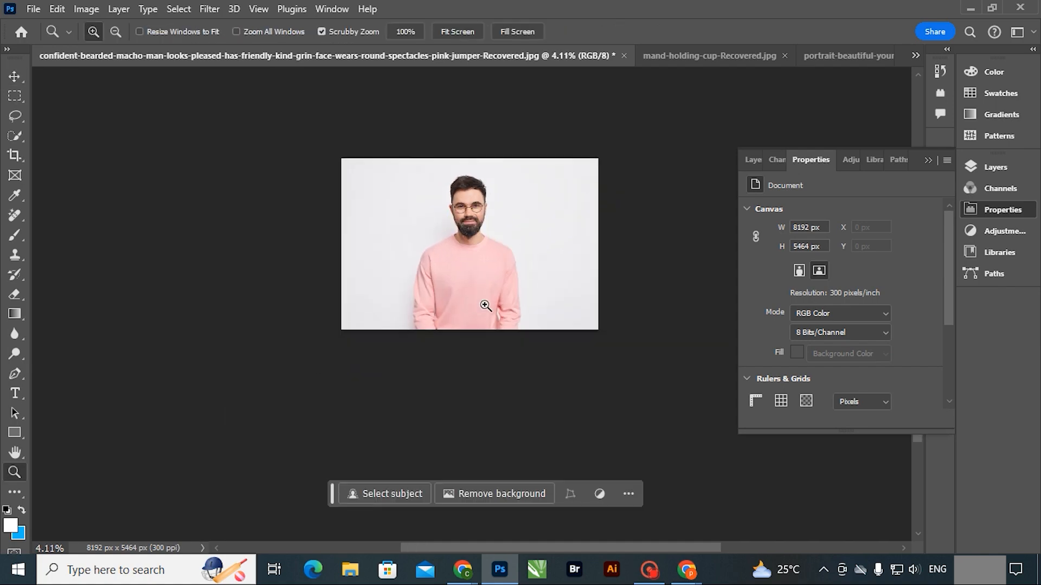
{"action": "left_click", "coordinate": [485, 306]}
{"action": "key", "text": "v"}
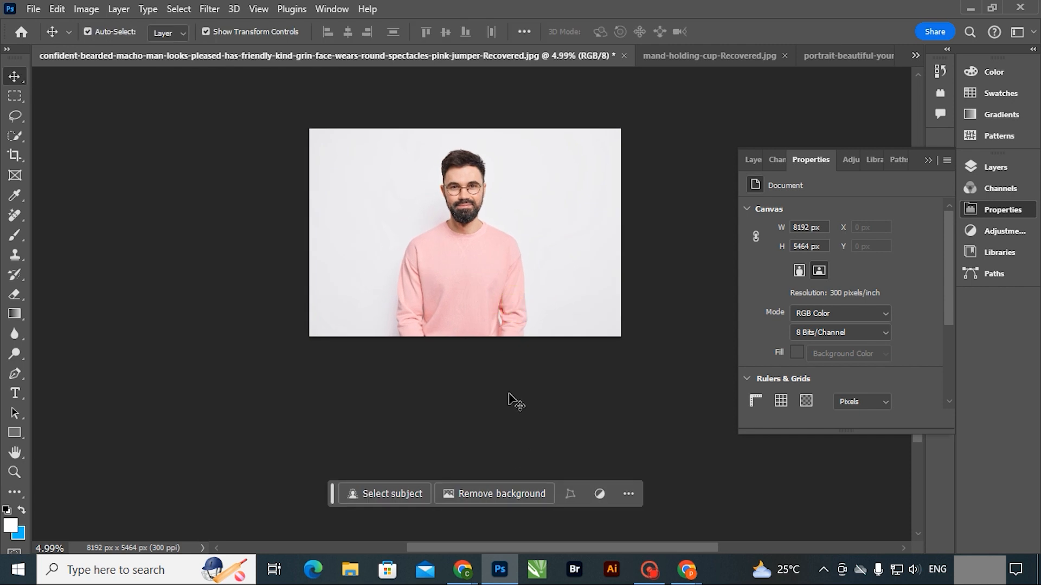
{"action": "key", "text": "c"}
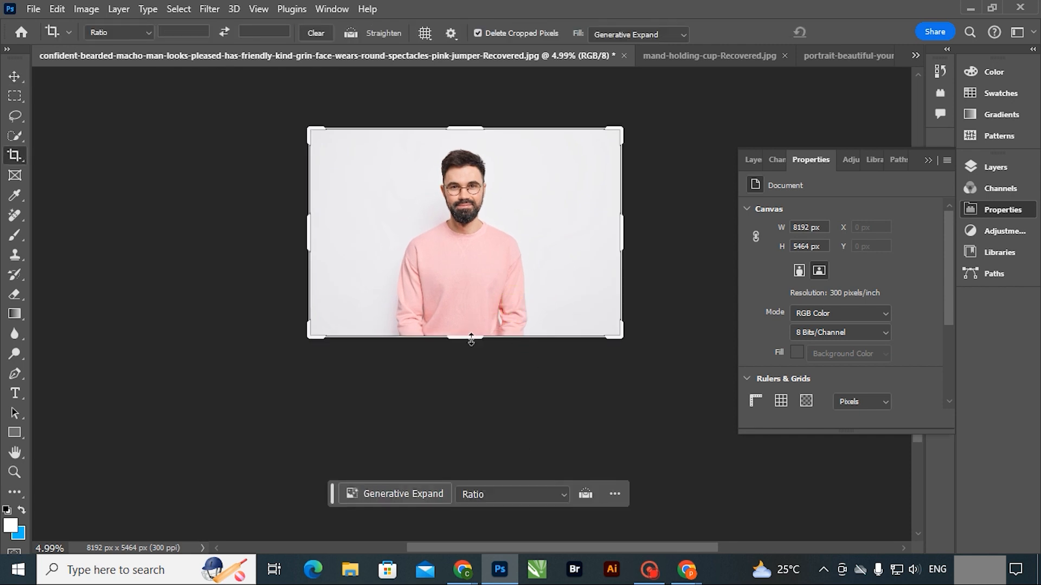
{"action": "left_click_drag", "start_coordinate": [471, 340], "coordinate": [490, 481]}
{"action": "left_click", "coordinate": [659, 494]}
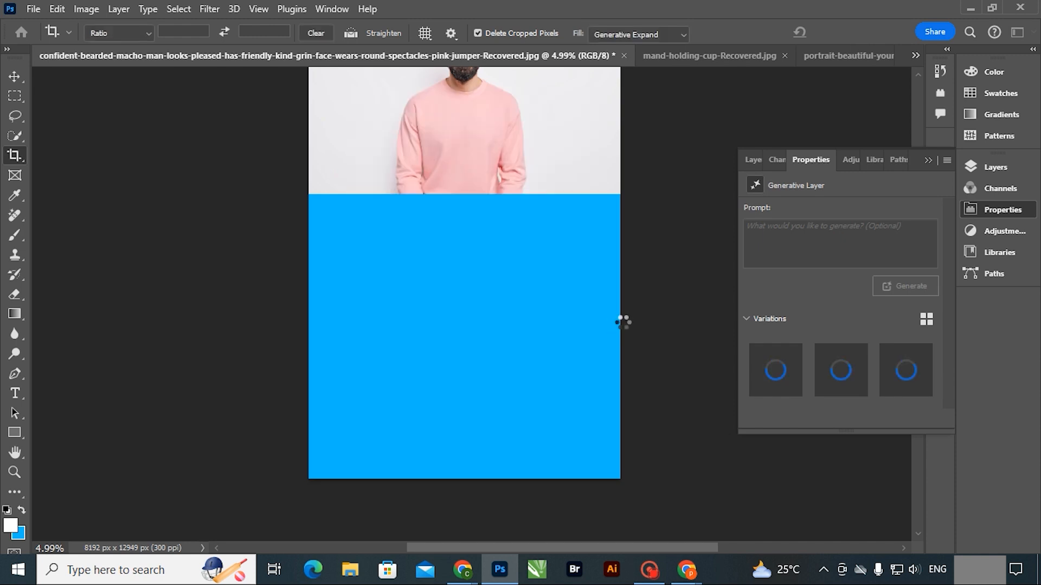
Step: Compare the expanded lower-body variations and keep the third one, with blue jeans and hands in pockets
{"action": "left_click", "coordinate": [837, 371]}
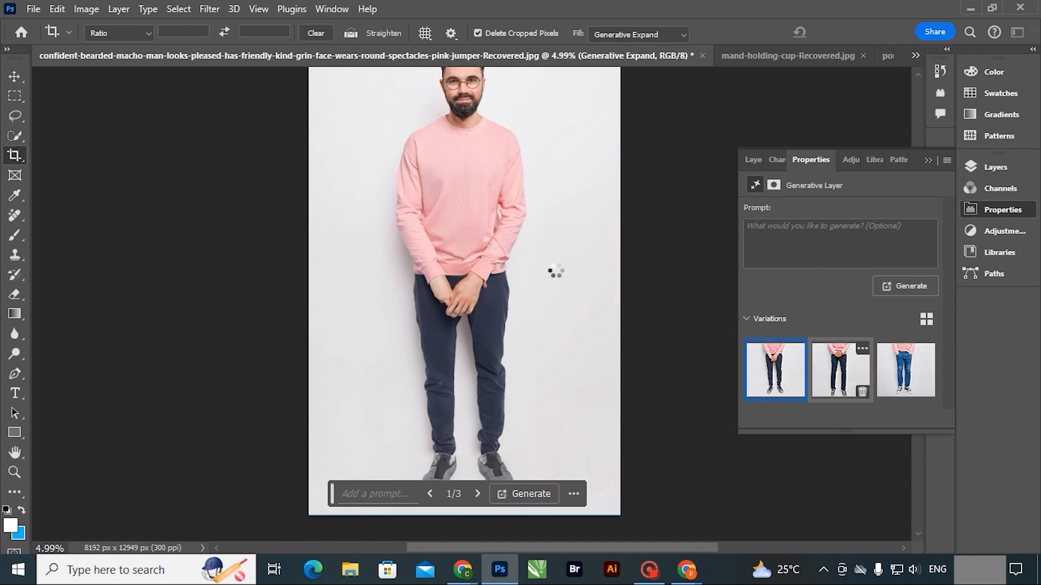
{"action": "left_click", "coordinate": [902, 368]}
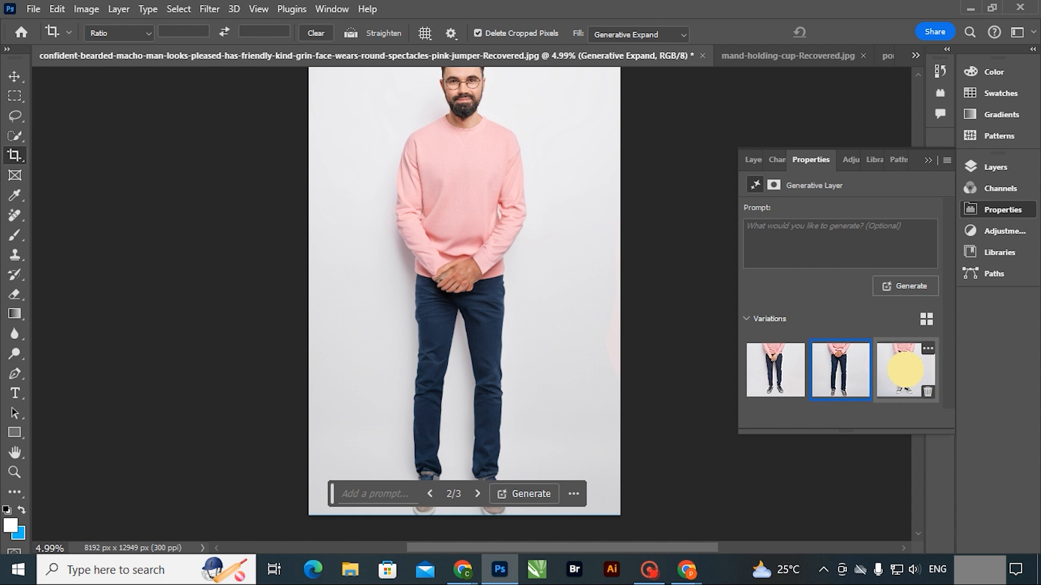
{"action": "key", "text": "z"}
{"action": "left_click_drag", "start_coordinate": [536, 288], "coordinate": [502, 266]}
{"action": "left_click_drag", "start_coordinate": [520, 204], "coordinate": [538, 215]}
{"action": "key", "text": "c"}
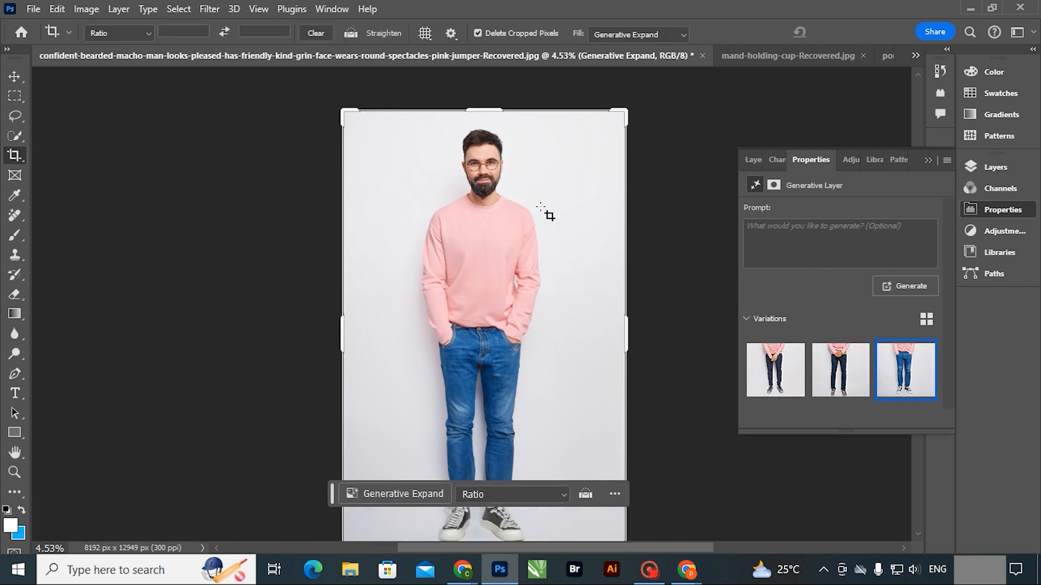
Step: Outline the man's hair and upper forehead with a freehand Lasso selection
{"action": "scroll", "coordinate": [548, 214], "scroll_direction": "up", "scroll_amount": 1}
{"action": "key", "text": "z"}
{"action": "mouse_move", "coordinate": [496, 173]}
{"action": "left_mouse_down"}
{"action": "mouse_move", "coordinate": [579, 216]}
{"action": "mouse_move", "coordinate": [425, 179]}
{"action": "mouse_move", "coordinate": [493, 191]}
{"action": "mouse_move", "coordinate": [523, 179]}
{"action": "mouse_move", "coordinate": [586, 215]}
{"action": "left_mouse_up"}
{"action": "key", "text": "l"}
{"action": "mouse_move", "coordinate": [474, 136]}
{"action": "left_mouse_down"}
{"action": "mouse_move", "coordinate": [539, 177]}
{"action": "mouse_move", "coordinate": [514, 258]}
{"action": "mouse_move", "coordinate": [428, 230]}
{"action": "mouse_move", "coordinate": [335, 255]}
{"action": "mouse_move", "coordinate": [411, 121]}
{"action": "mouse_move", "coordinate": [456, 127]}
{"action": "left_mouse_up"}
Step: Run Generative Fill on the selected hair with the prompt "bald"
{"action": "left_click", "coordinate": [400, 495]}
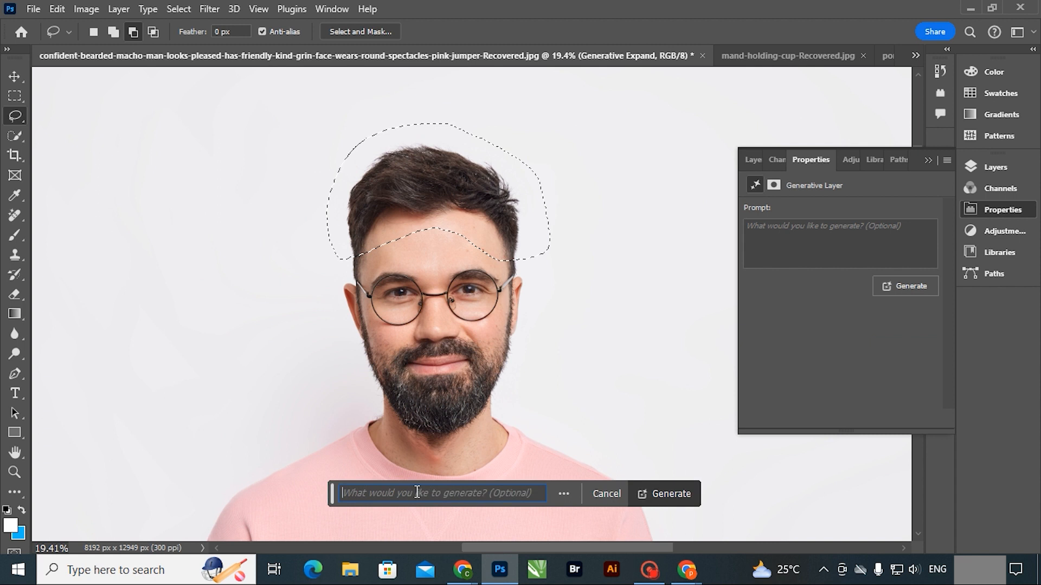
{"action": "type", "text": "bald"}
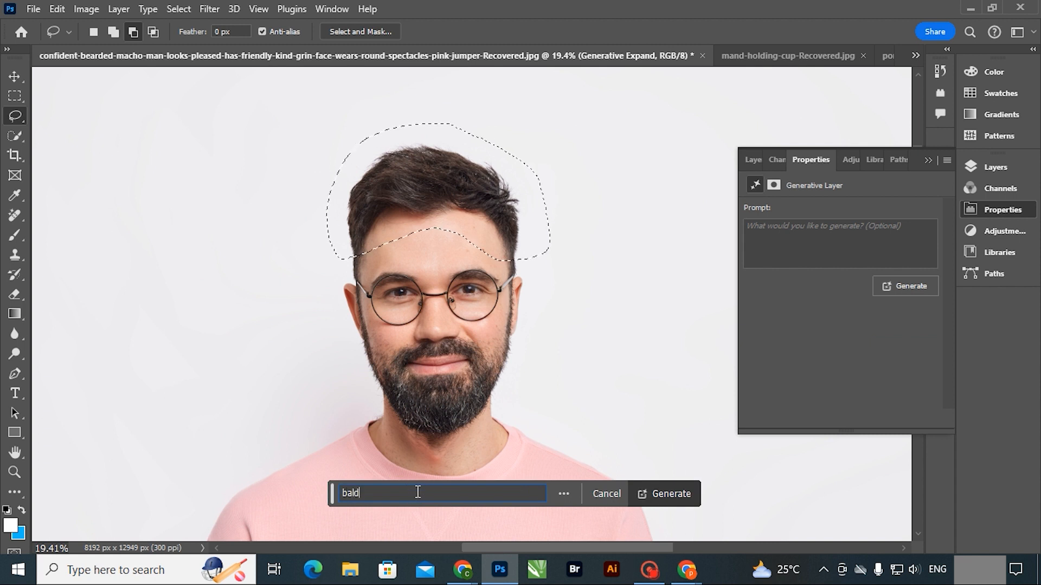
{"action": "left_click", "coordinate": [672, 494]}
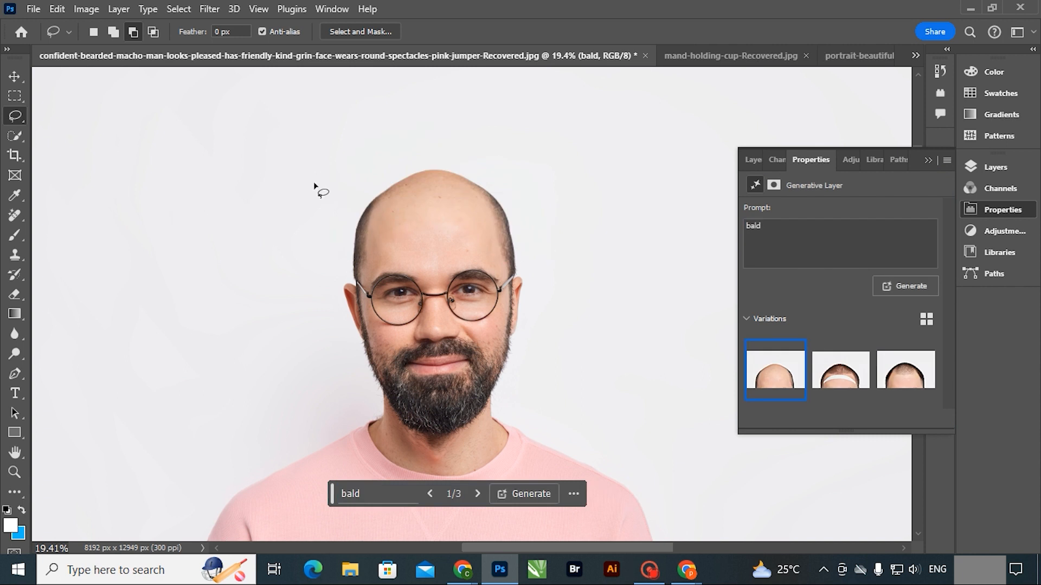
Step: Compare the three bald variations on the man's head and view the result in the wider portrait
{"action": "left_click", "coordinate": [841, 372]}
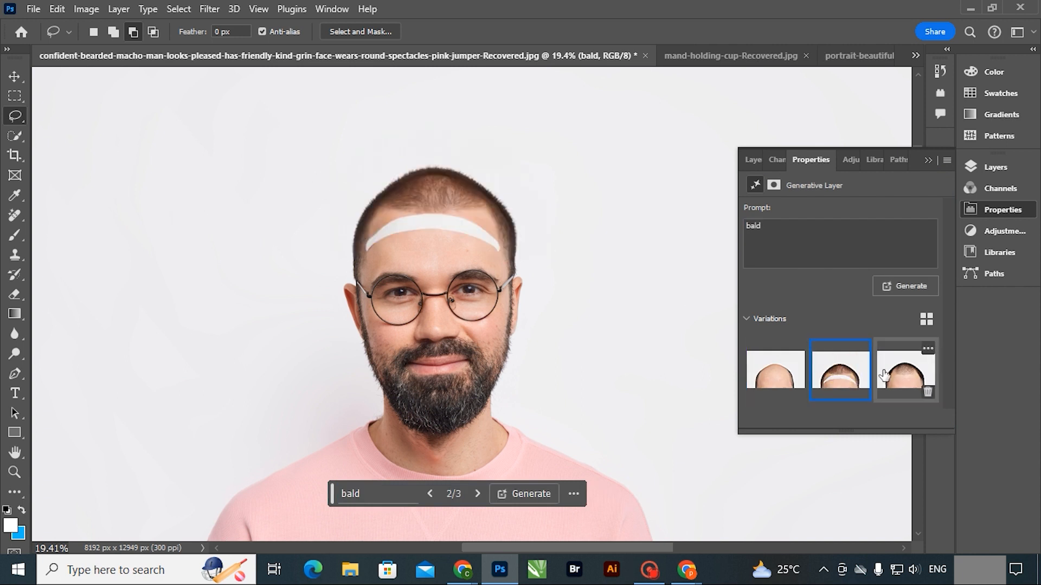
{"action": "left_click", "coordinate": [913, 376]}
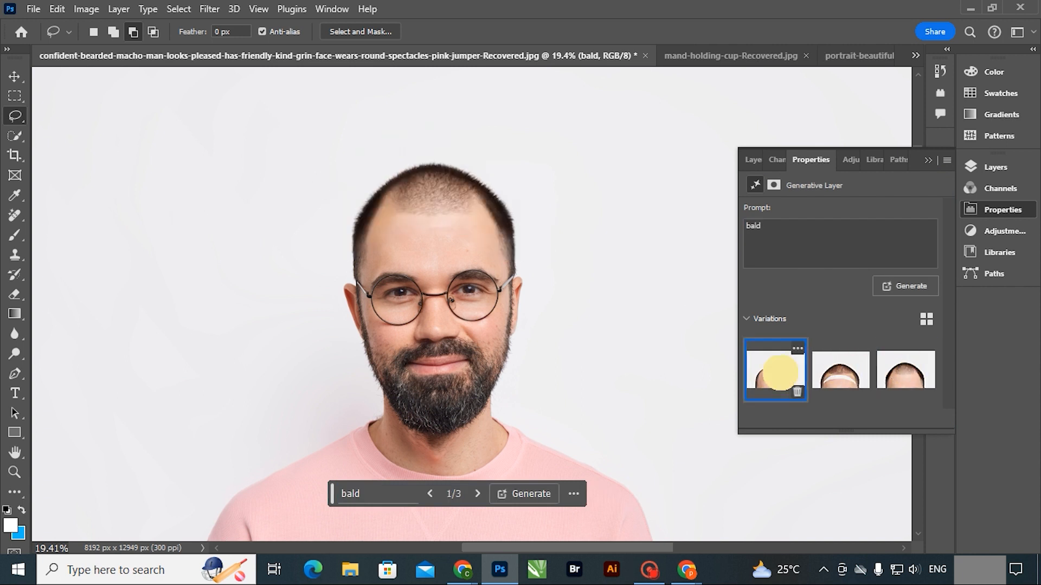
{"action": "left_click", "coordinate": [780, 376]}
{"action": "left_click", "coordinate": [913, 387]}
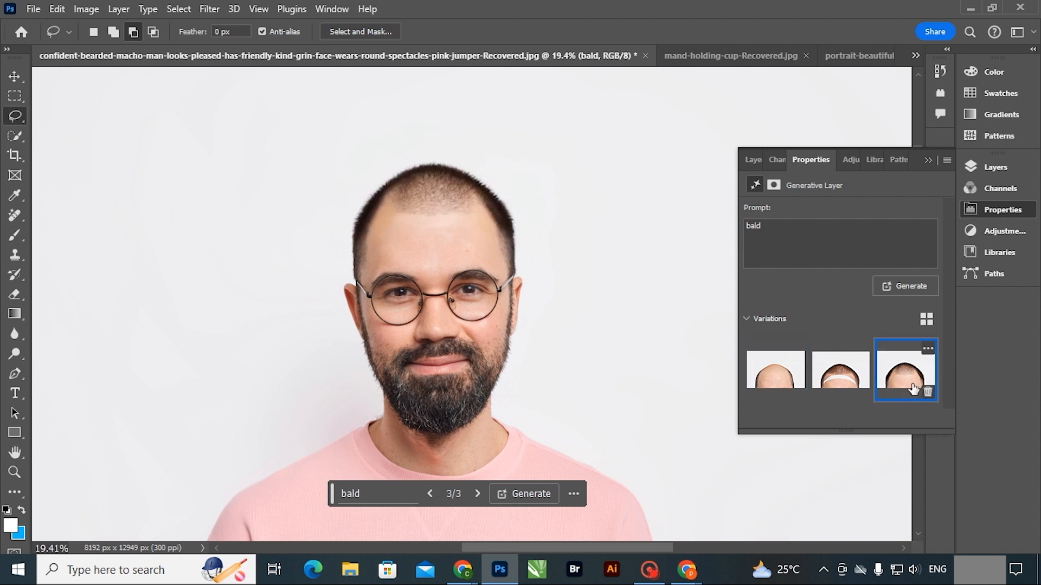
{"action": "key", "text": "z"}
{"action": "left_click_drag", "start_coordinate": [530, 216], "coordinate": [494, 197]}
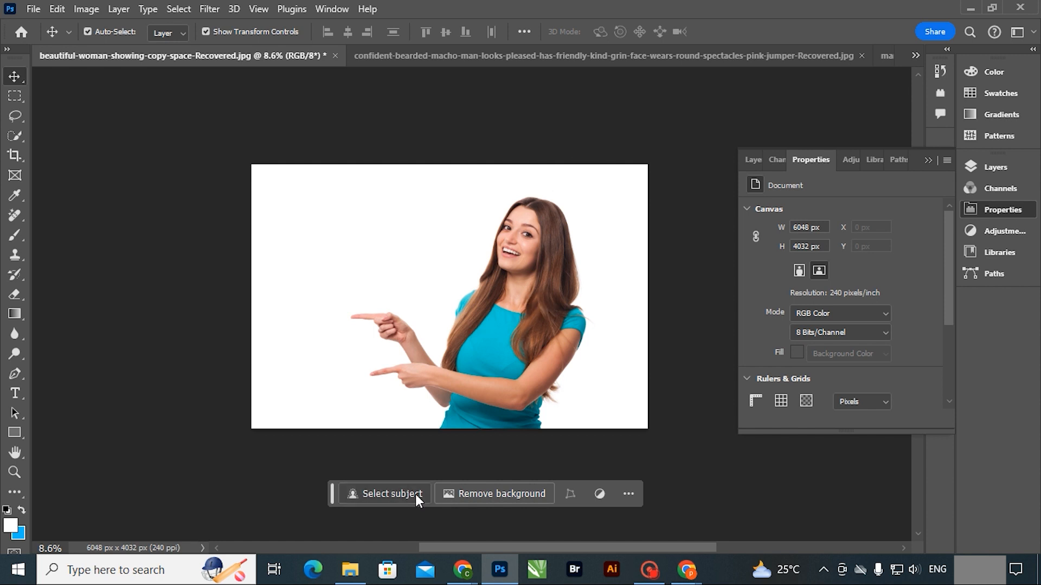
Step: Remove the background behind the pointing woman in the teal top and inspect the cutout around her hair and hands
{"action": "left_click", "coordinate": [464, 494]}
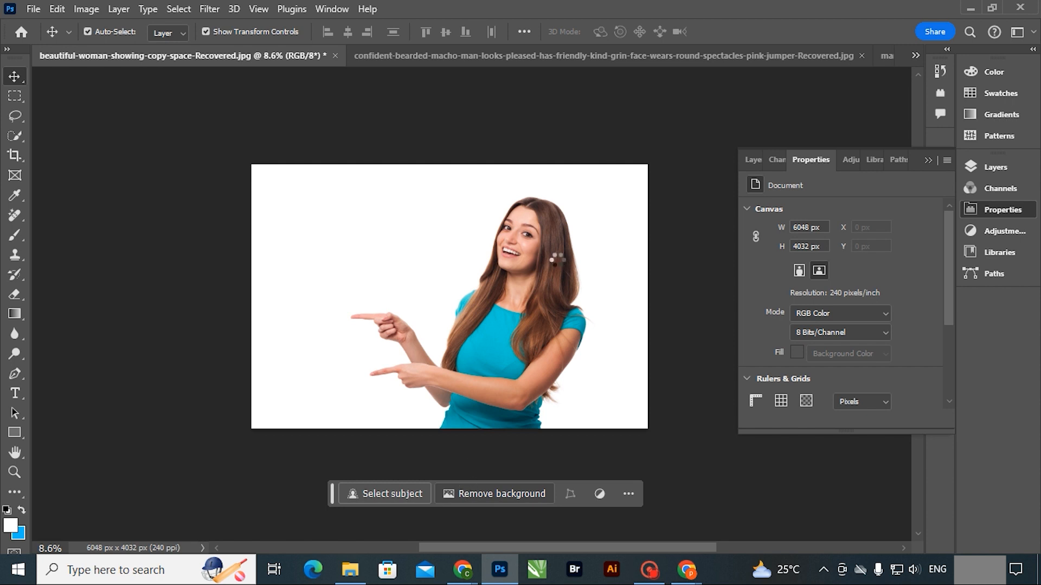
{"action": "key", "text": "z"}
{"action": "left_click_drag", "start_coordinate": [576, 282], "coordinate": [720, 336]}
{"action": "left_click_drag", "start_coordinate": [600, 381], "coordinate": [511, 190]}
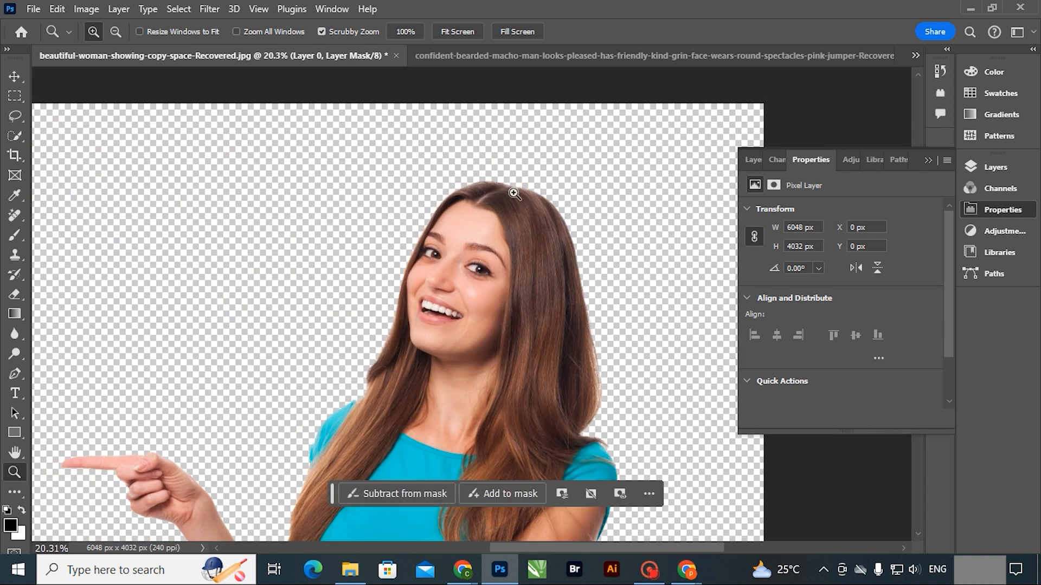
{"action": "left_click_drag", "start_coordinate": [558, 297], "coordinate": [217, 278]}
{"action": "left_click_drag", "start_coordinate": [504, 220], "coordinate": [451, 211]}
{"action": "left_click_drag", "start_coordinate": [457, 261], "coordinate": [496, 252]}
Step: Load the woman's layer mask as a selection and invert it to select the empty background
{"action": "key", "text": "v"}
{"action": "left_click", "coordinate": [753, 161]}
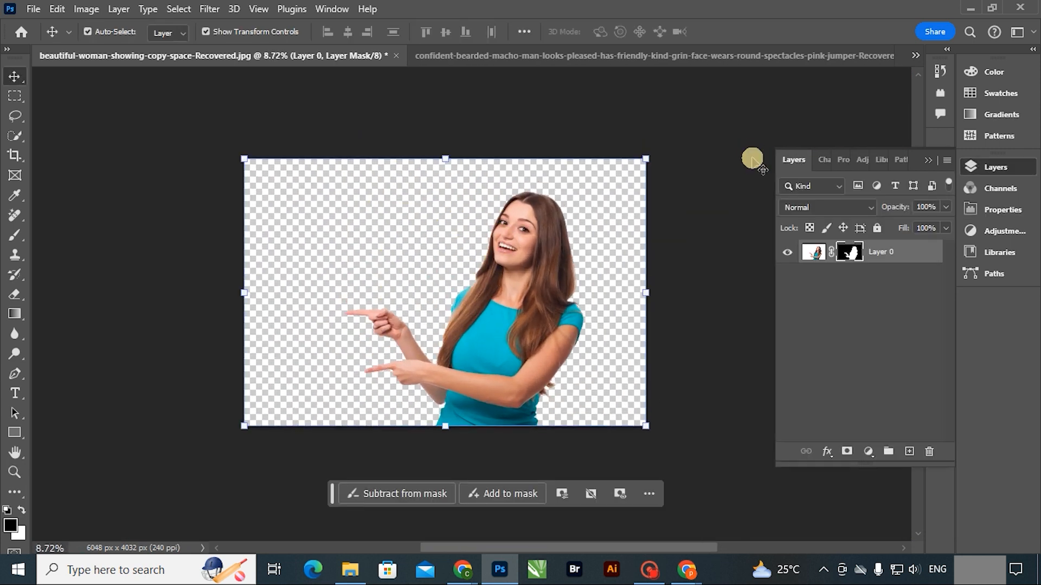
{"action": "left_click", "coordinate": [849, 256], "text": "ctrl"}
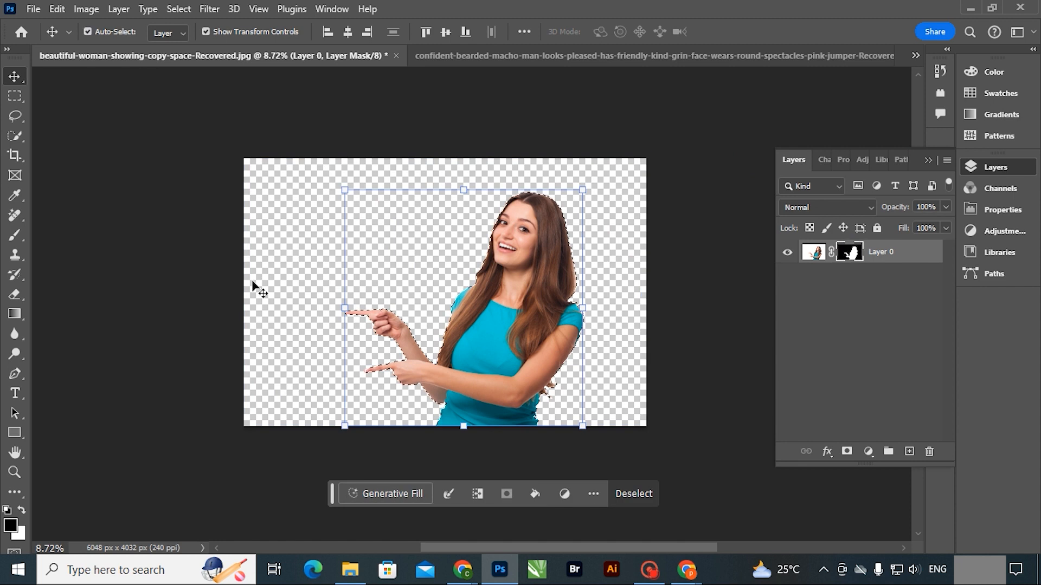
{"action": "key", "text": "ctrl+shift+i"}
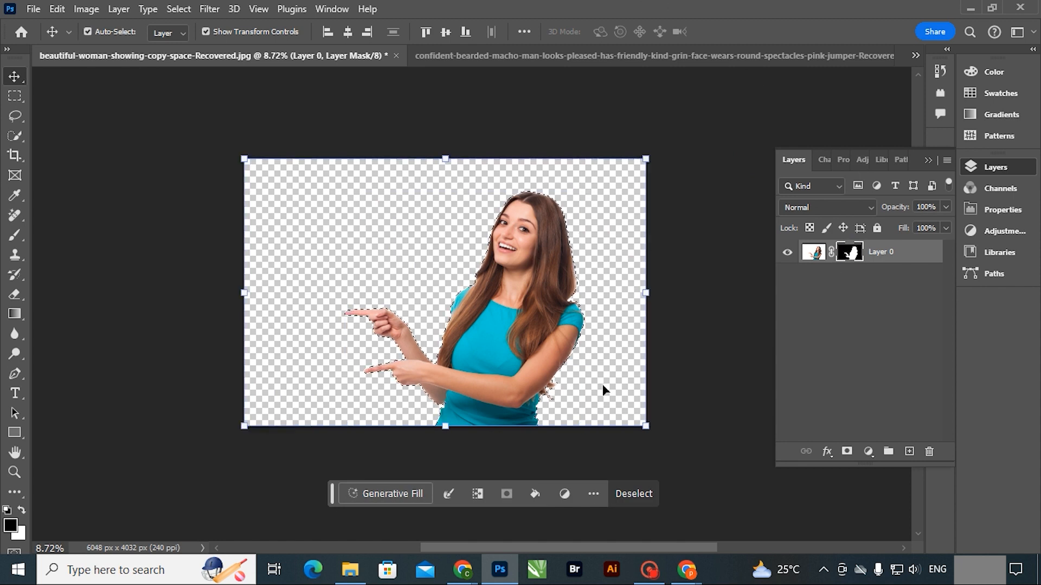
Step: Run Generative Fill on the selected background with the prompt "Party"
{"action": "left_click", "coordinate": [367, 495]}
{"action": "type", "text": "P"}
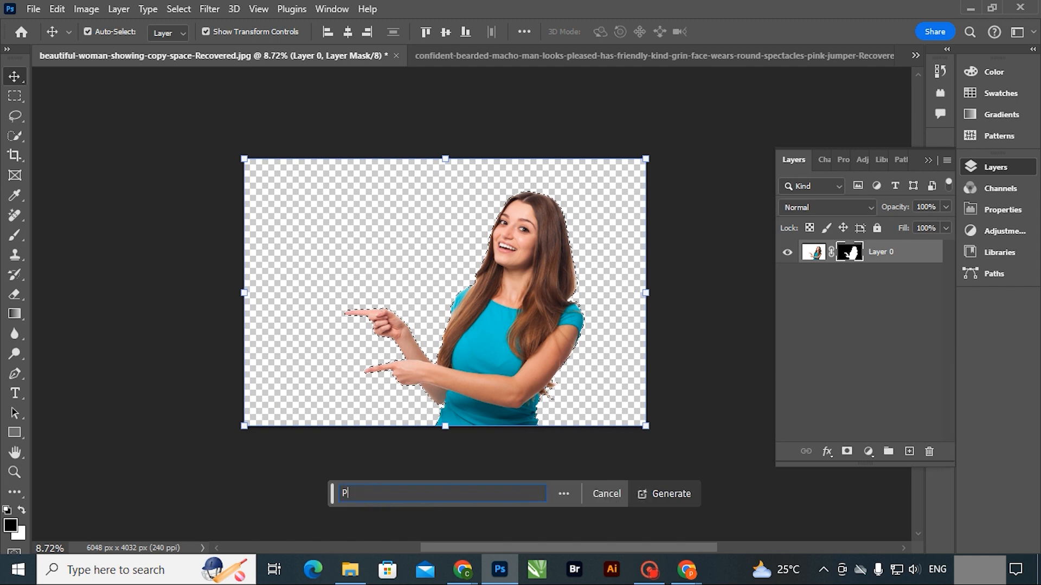
{"action": "type", "text": "arty"}
{"action": "left_click", "coordinate": [655, 497]}
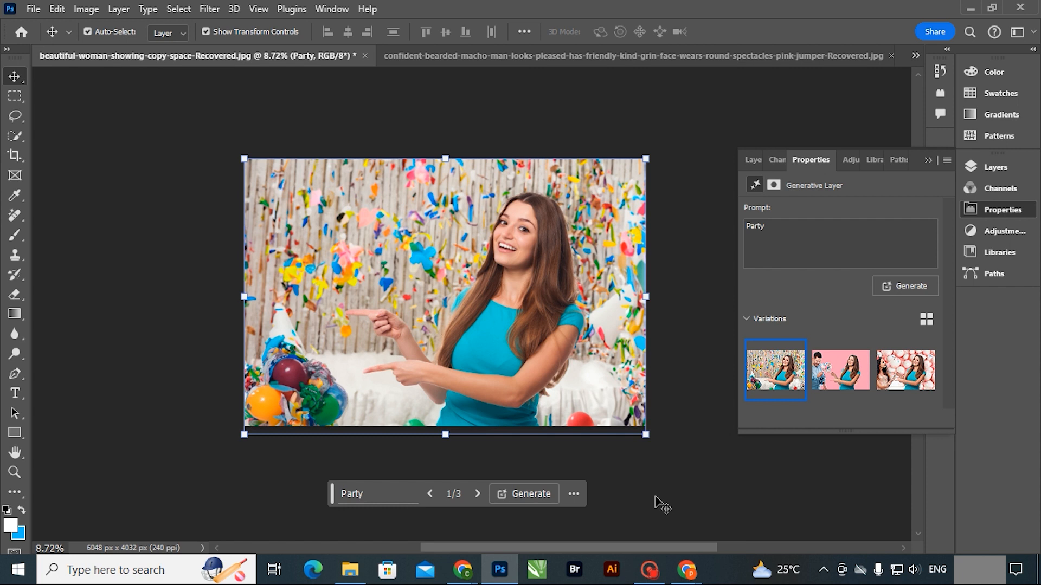
Step: Compare the three Party background variations, choose the first one with confetti and balloons, and deselect the layer
{"action": "left_click", "coordinate": [835, 361]}
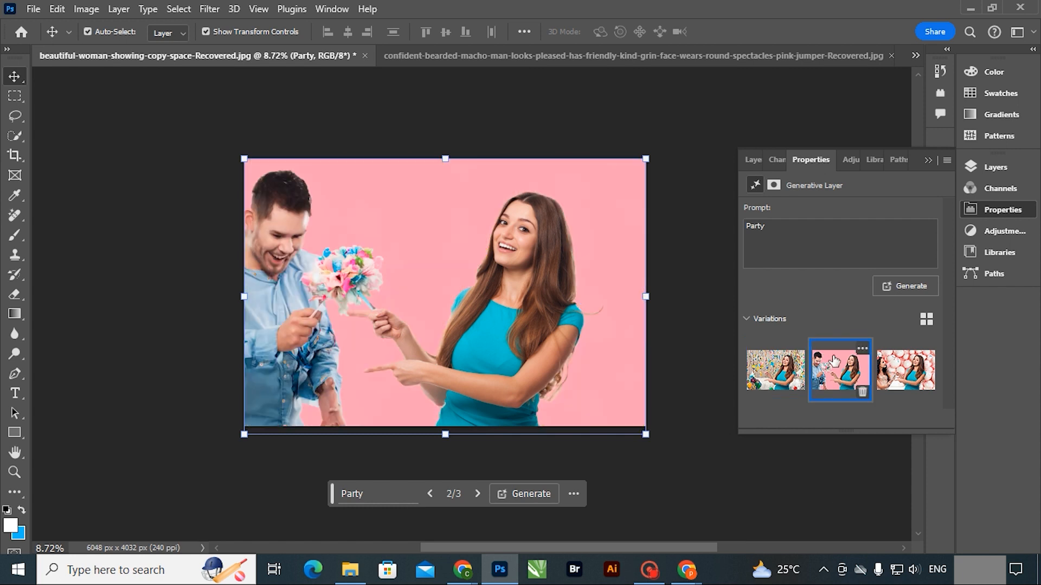
{"action": "left_click", "coordinate": [897, 377]}
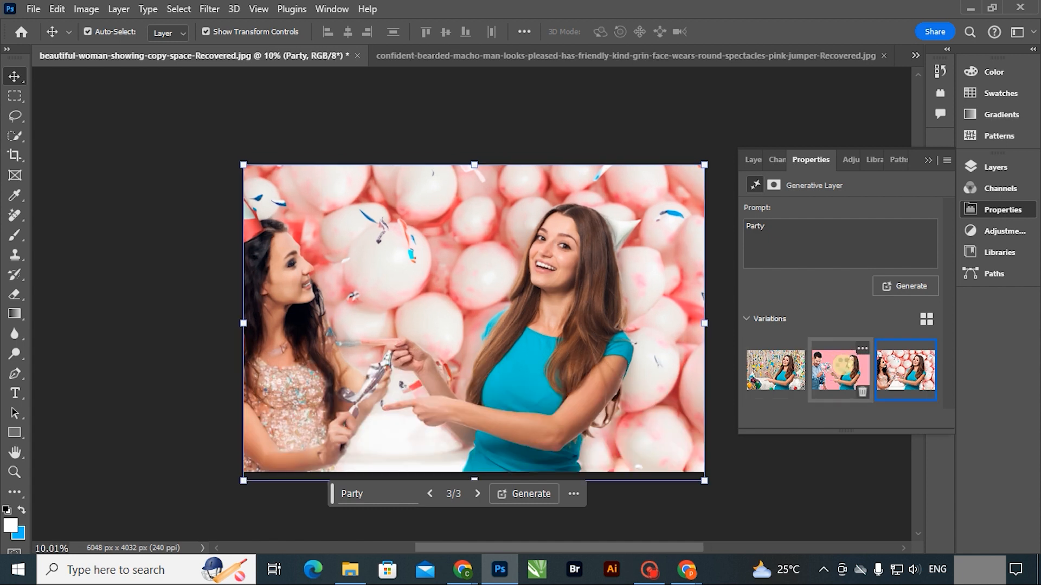
{"action": "left_click", "coordinate": [843, 366]}
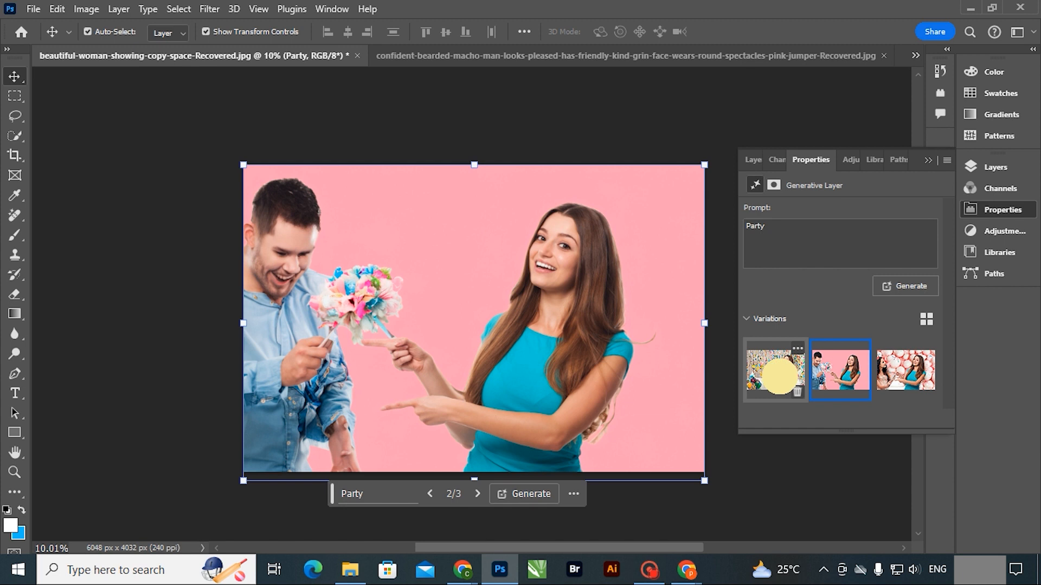
{"action": "left_click", "coordinate": [778, 377]}
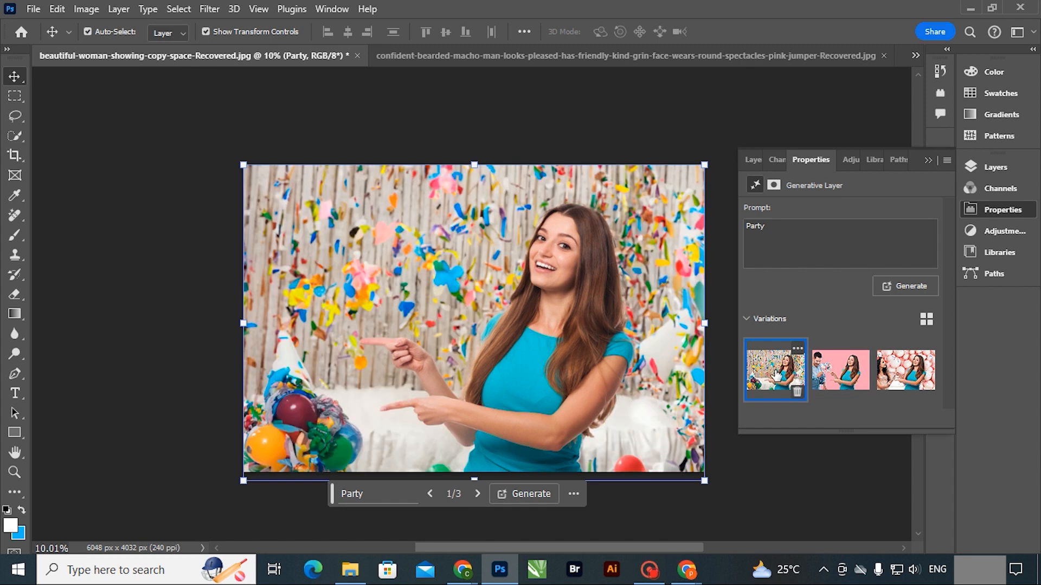
{"action": "key", "text": "z"}
{"action": "left_click_drag", "start_coordinate": [383, 321], "coordinate": [361, 321]}
{"action": "left_click_drag", "start_coordinate": [472, 319], "coordinate": [528, 265]}
{"action": "key", "text": "v"}
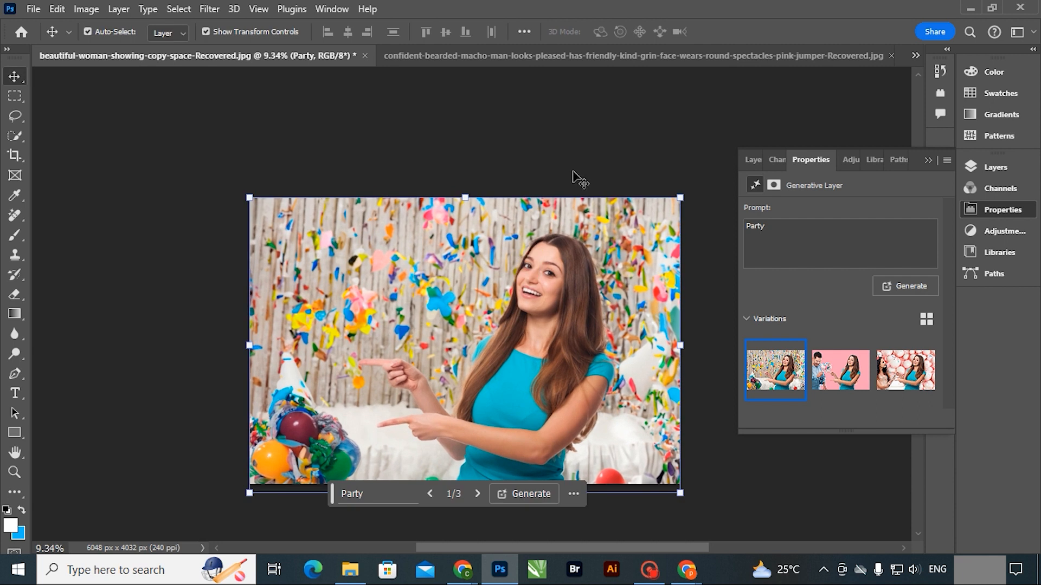
{"action": "left_click", "coordinate": [596, 143]}
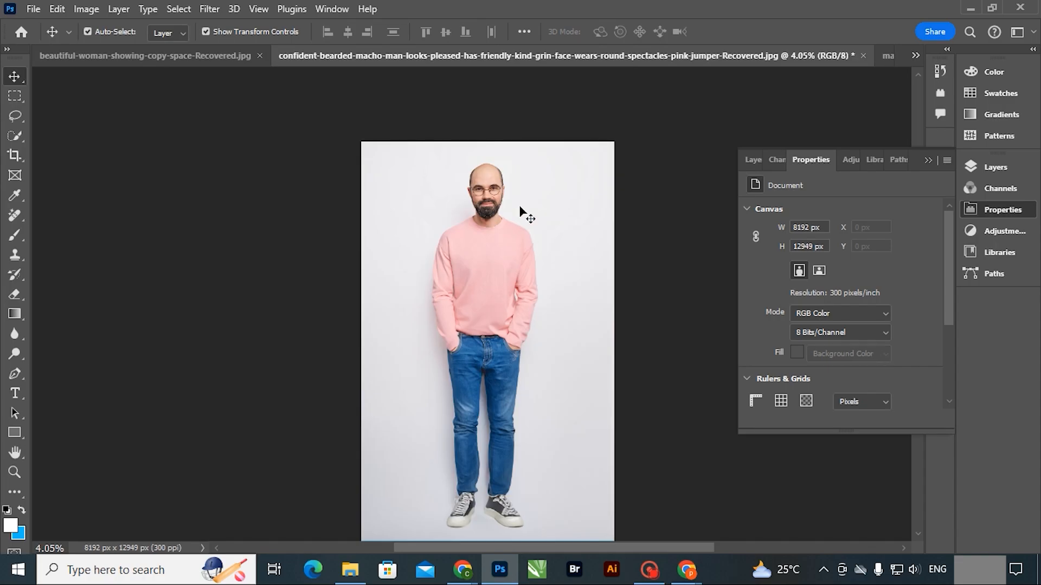
Step: Select the top of the bald man's head and the space just above it with a rectangular marquee
{"action": "key", "text": "ctrl+space"}
{"action": "left_click_drag", "start_coordinate": [507, 192], "coordinate": [589, 228]}
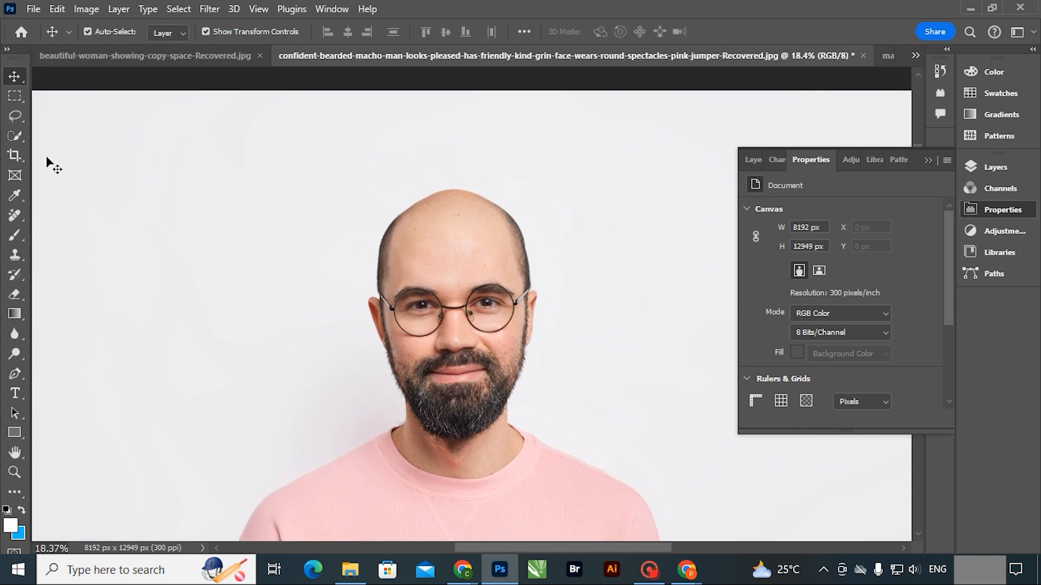
{"action": "left_click", "coordinate": [13, 118]}
{"action": "key", "text": "ctrl+minus"}
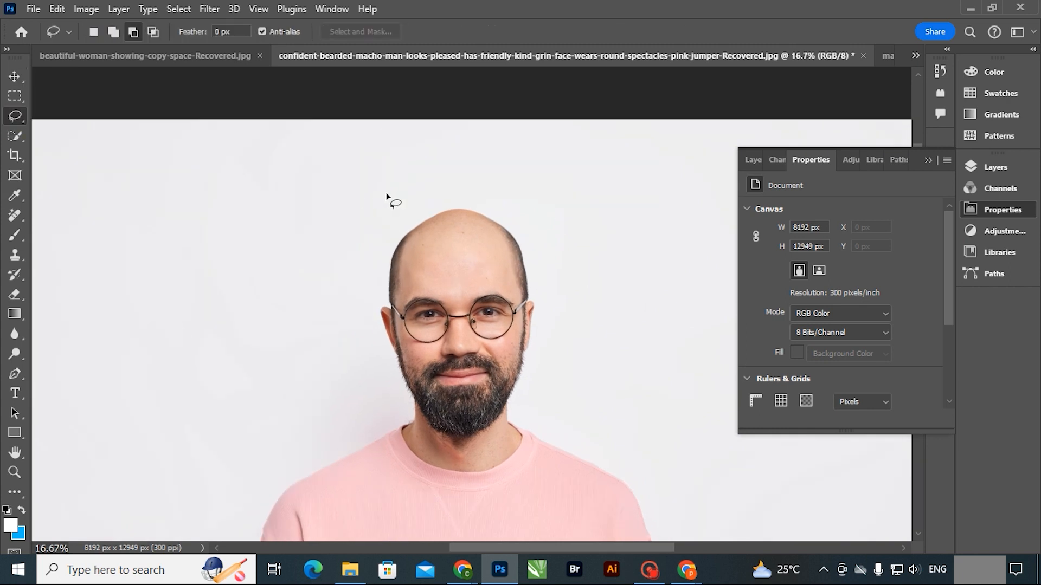
{"action": "key", "text": "m"}
{"action": "left_click_drag", "start_coordinate": [357, 158], "coordinate": [557, 273]}
{"action": "key", "text": "ctrl+minus"}
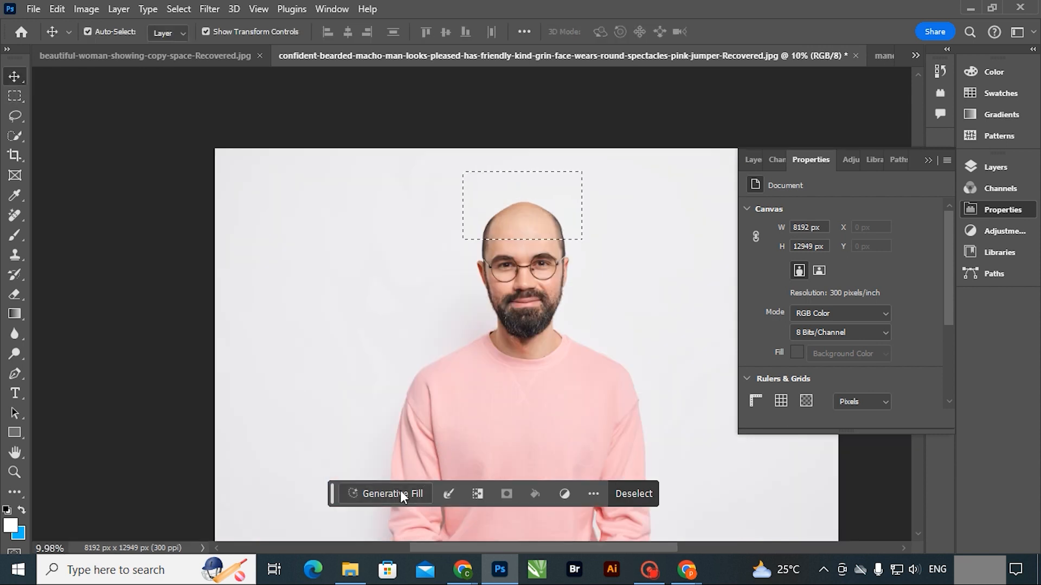
Step: Run Generative Fill on the selected head area with the prompt "red hat"
{"action": "left_click", "coordinate": [394, 494]}
{"action": "left_click", "coordinate": [396, 493]}
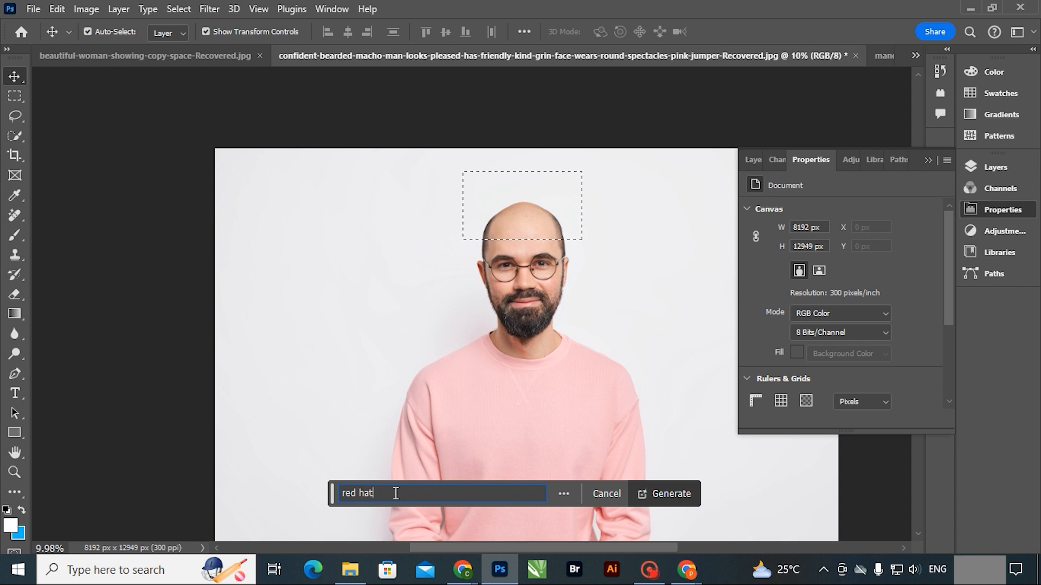
{"action": "key", "text": "Return"}
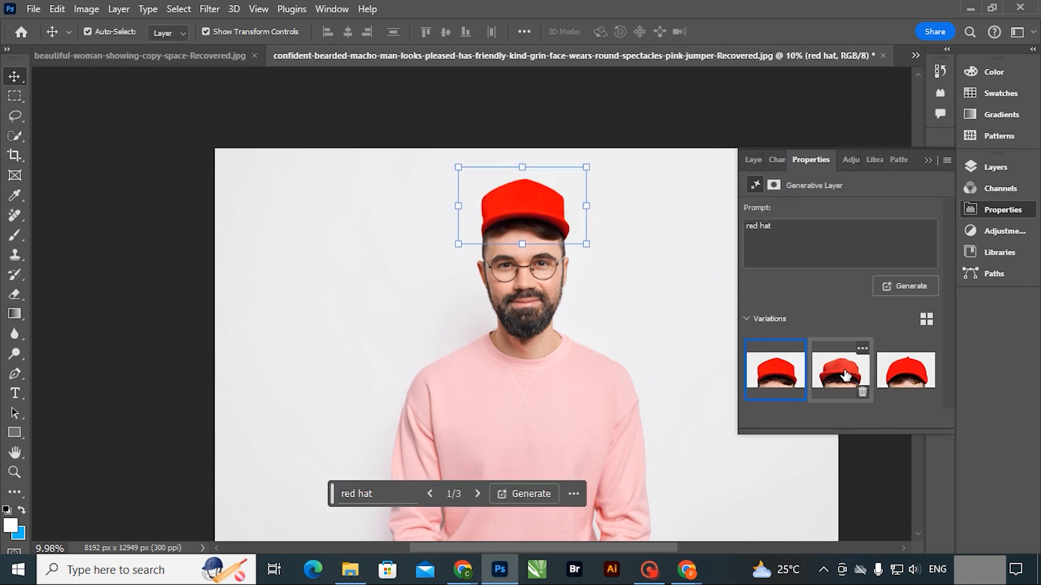
Step: Compare the three red hat variations and choose the second one
{"action": "left_click", "coordinate": [832, 377]}
{"action": "left_click", "coordinate": [909, 373]}
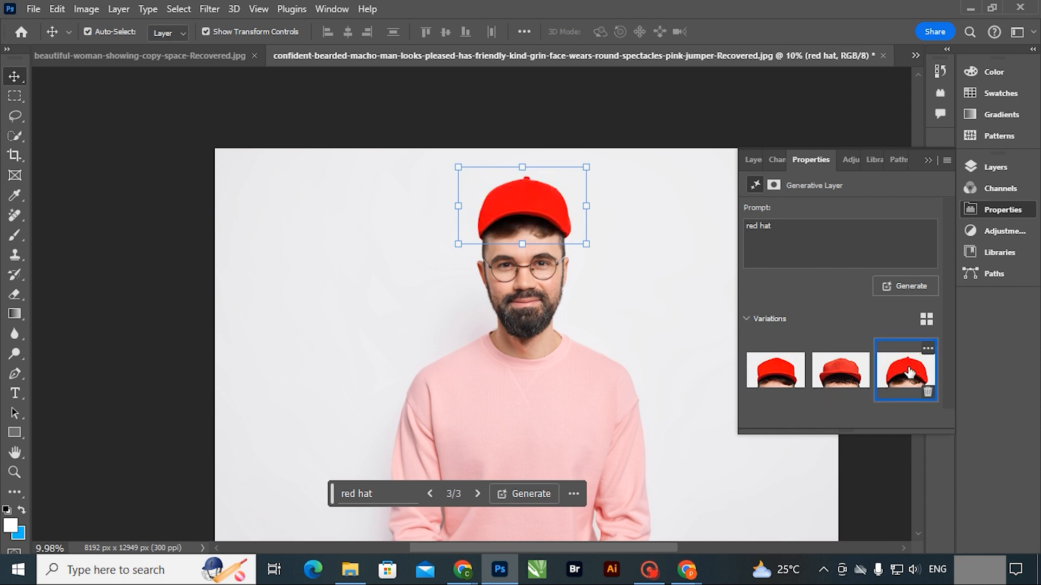
{"action": "left_click", "coordinate": [841, 369]}
{"action": "left_click_drag", "start_coordinate": [651, 251], "coordinate": [658, 249]}
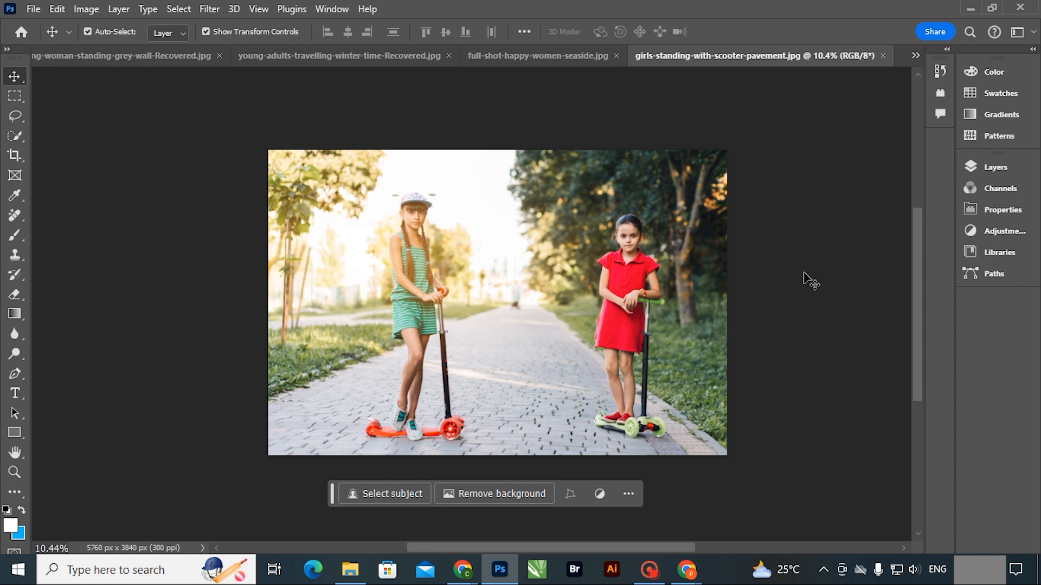
Step: Remove the girl in green and her scooter using a rectangular selection around her and Generative Fill with an empty prompt
{"action": "key", "text": "F7"}
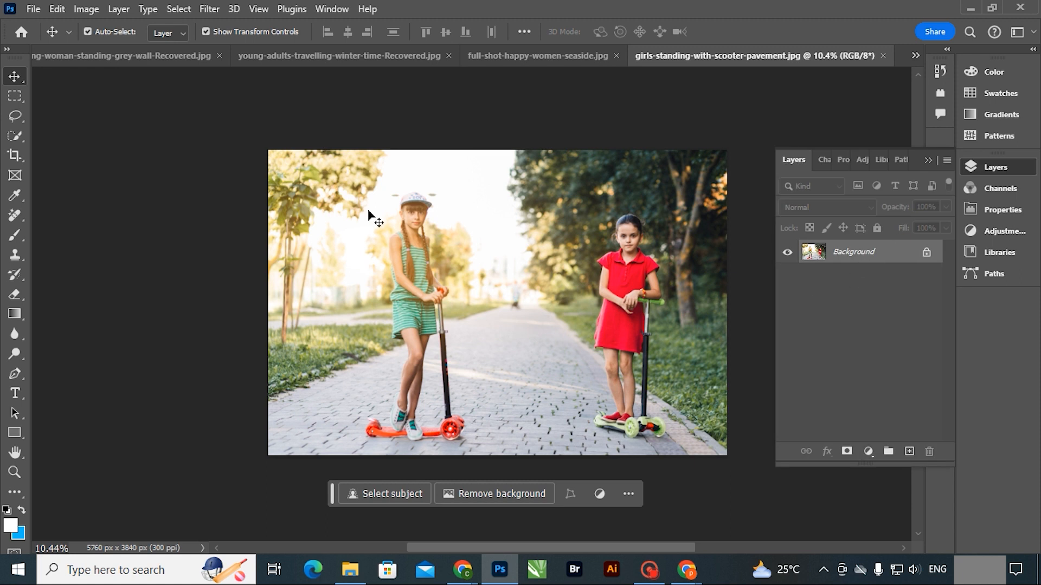
{"action": "key", "text": "m"}
{"action": "left_click_drag", "start_coordinate": [360, 190], "coordinate": [471, 445]}
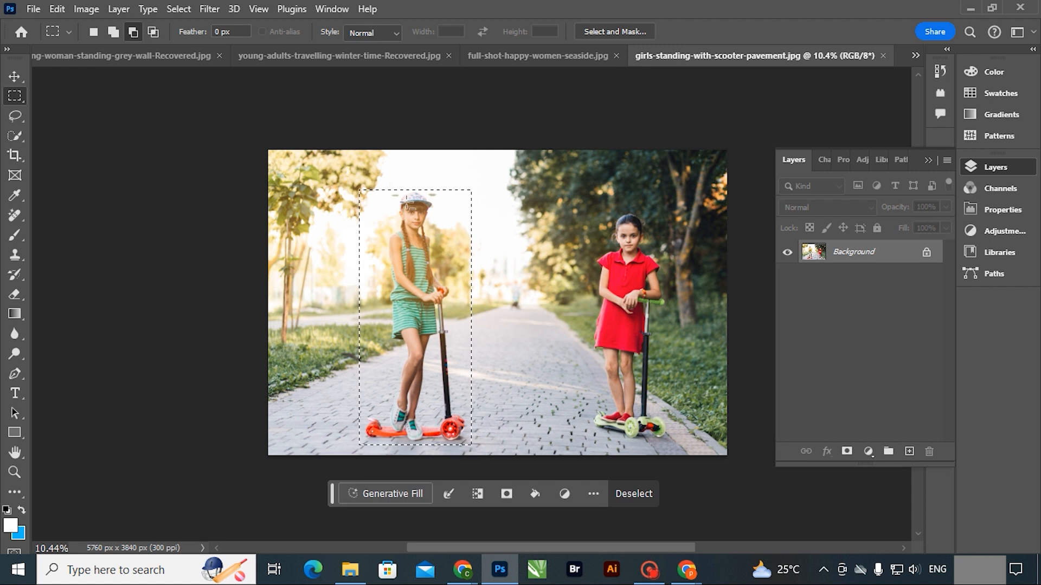
{"action": "left_click", "coordinate": [393, 494]}
{"action": "left_click", "coordinate": [668, 493]}
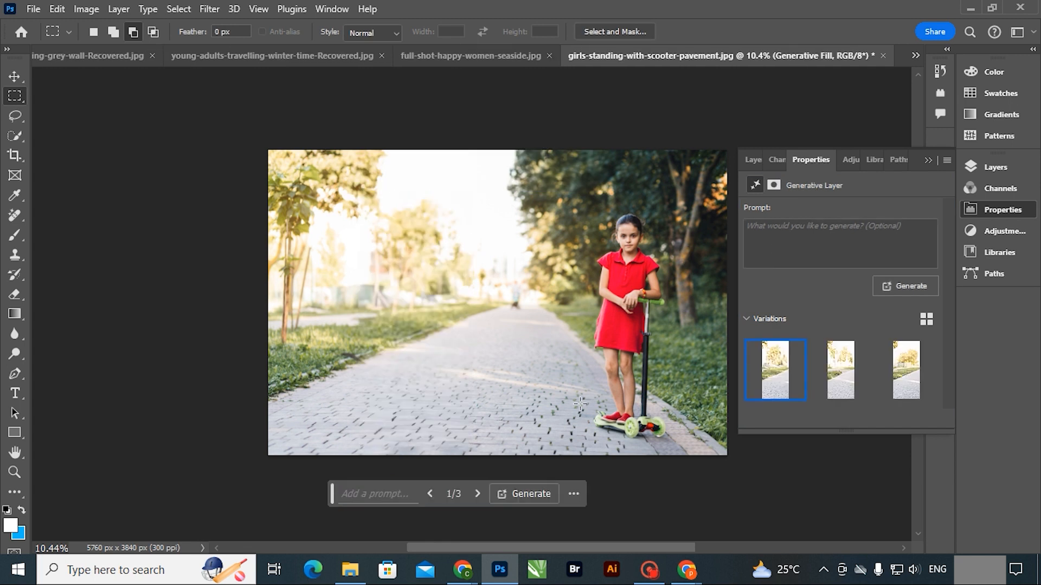
Step: Select the empty pavement beside the girl in red with a rectangular marquee and run Generative Fill with the prompt "car"
{"action": "left_click_drag", "start_coordinate": [574, 412], "coordinate": [384, 267]}
{"action": "left_click", "coordinate": [414, 494]}
{"action": "type", "text": "car"}
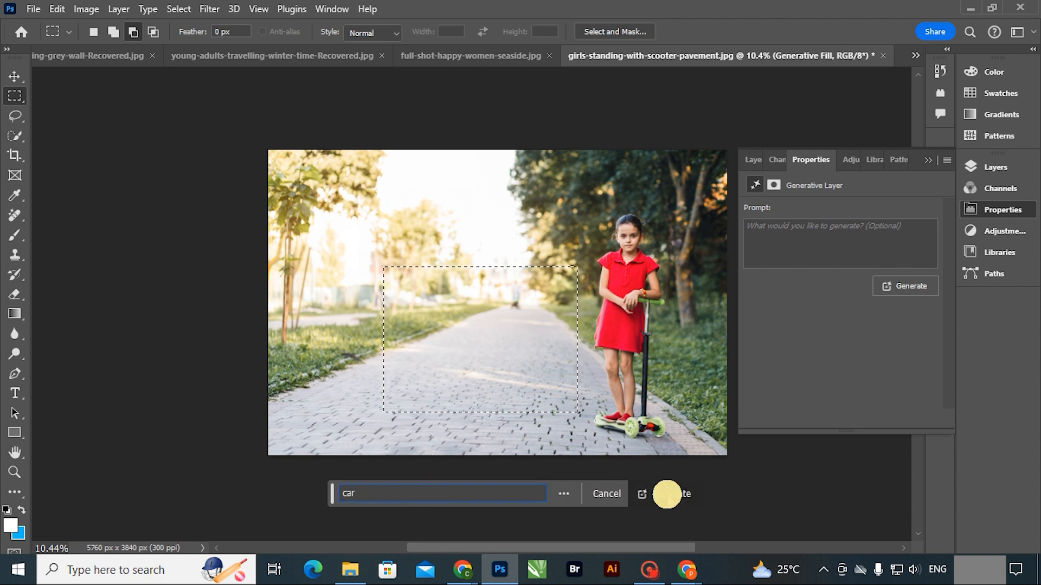
{"action": "left_click", "coordinate": [667, 494]}
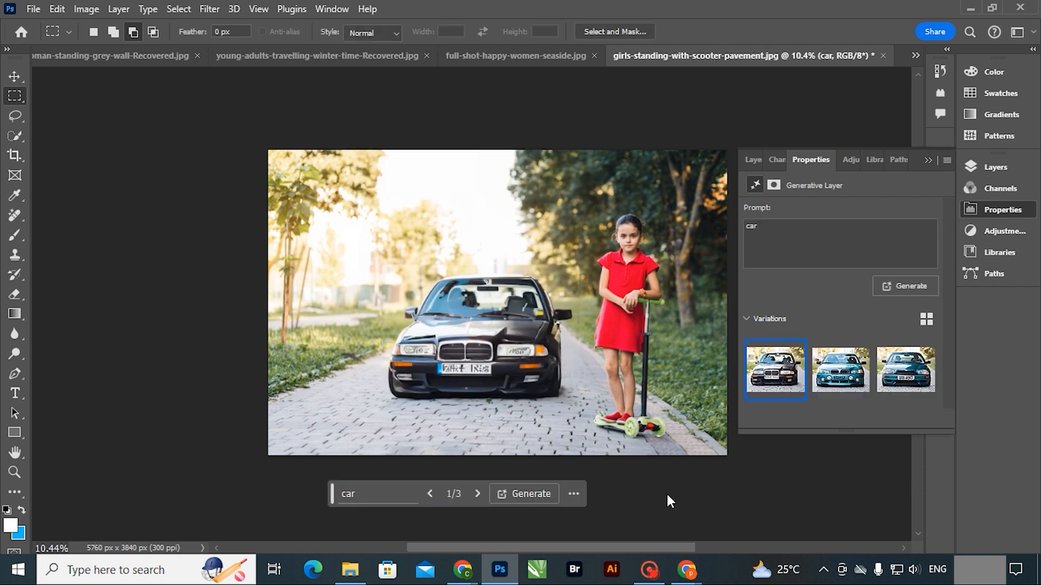
Step: Compare the car variations and keep the third one, the teal car with the white front plate
{"action": "left_click", "coordinate": [842, 384]}
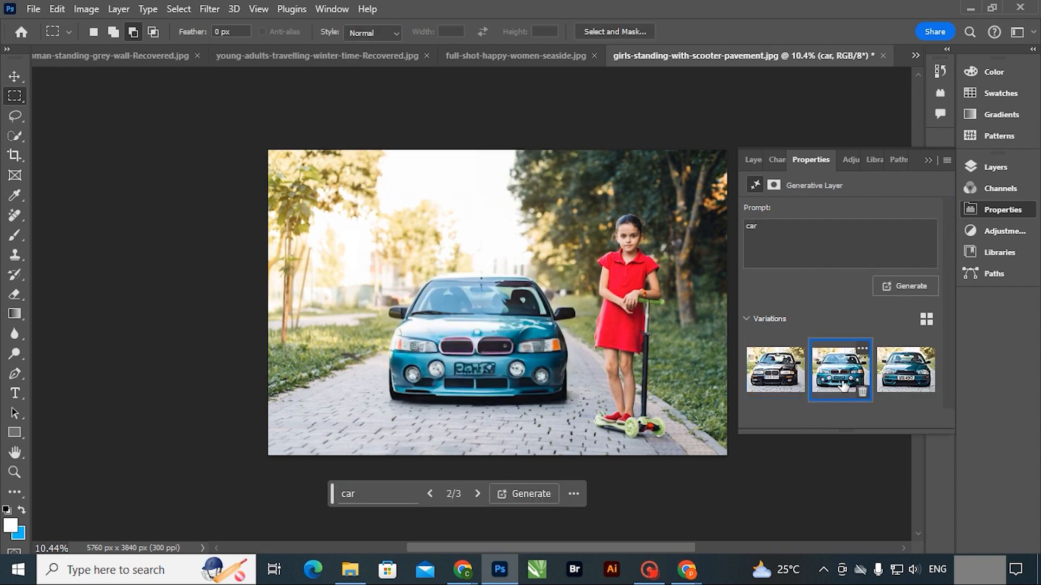
{"action": "left_click", "coordinate": [901, 374]}
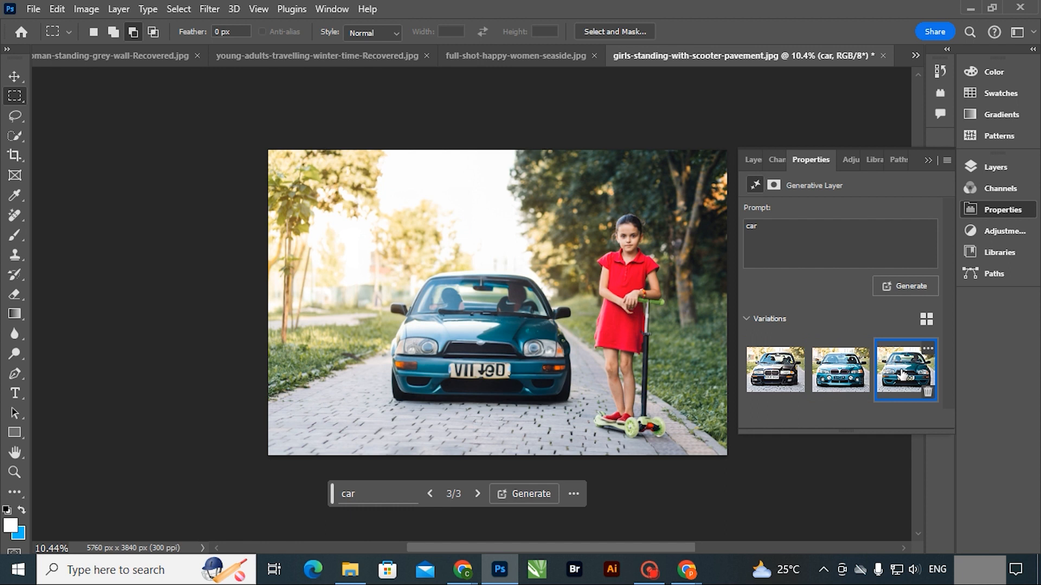
{"action": "left_click", "coordinate": [838, 374]}
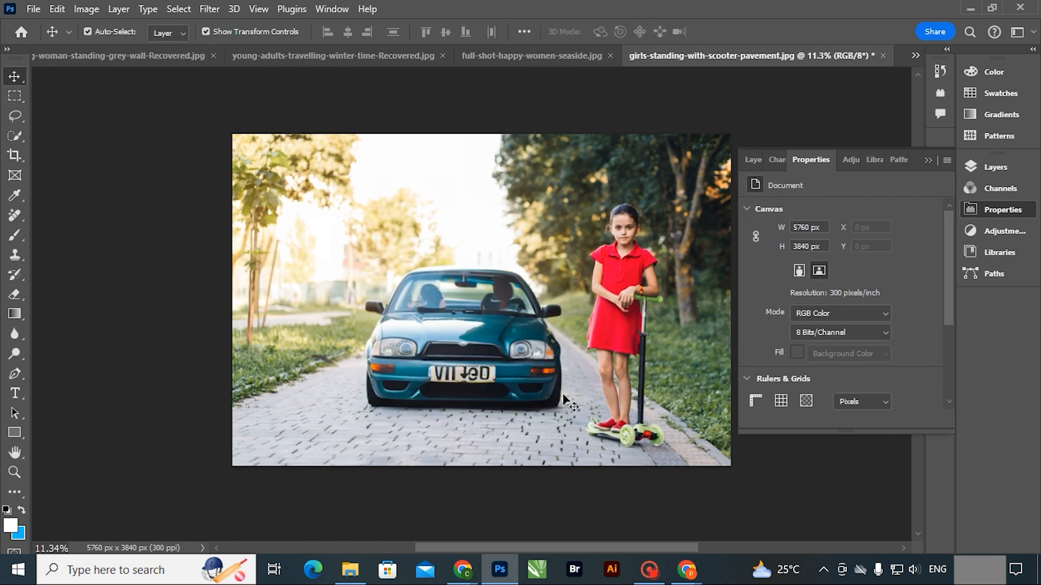
Step: Lasso the pavement between the car and the girl's scooter and run Generative Fill with the prompt "dog"
{"action": "key", "text": "l"}
{"action": "mouse_move", "coordinate": [537, 446]}
{"action": "left_mouse_down"}
{"action": "mouse_move", "coordinate": [530, 397]}
{"action": "mouse_move", "coordinate": [562, 360]}
{"action": "mouse_move", "coordinate": [576, 363]}
{"action": "mouse_move", "coordinate": [588, 433]}
{"action": "mouse_move", "coordinate": [558, 455]}
{"action": "mouse_move", "coordinate": [538, 441]}
{"action": "left_mouse_up"}
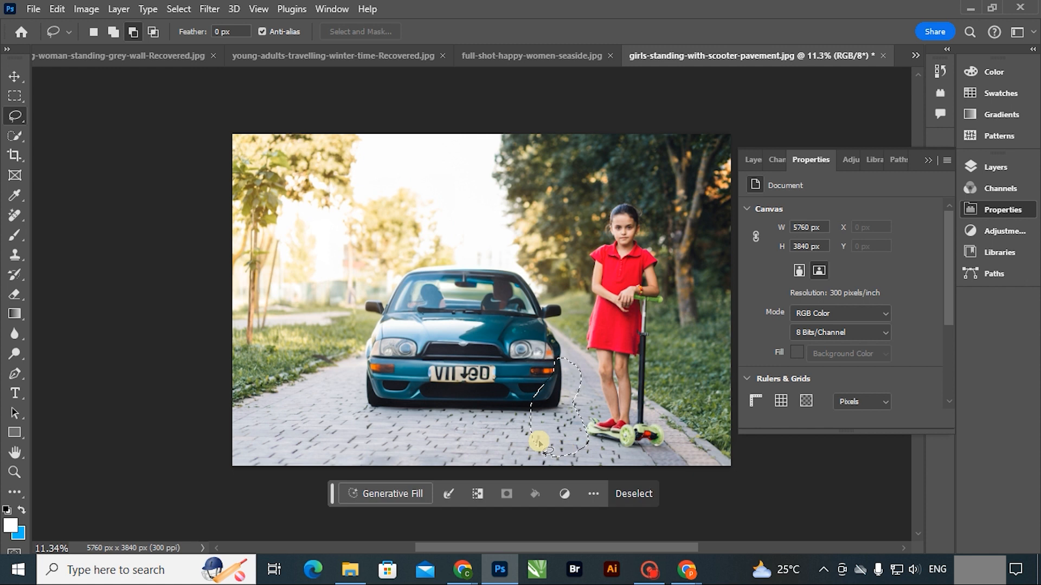
{"action": "left_click", "coordinate": [384, 494]}
{"action": "type", "text": "dog"}
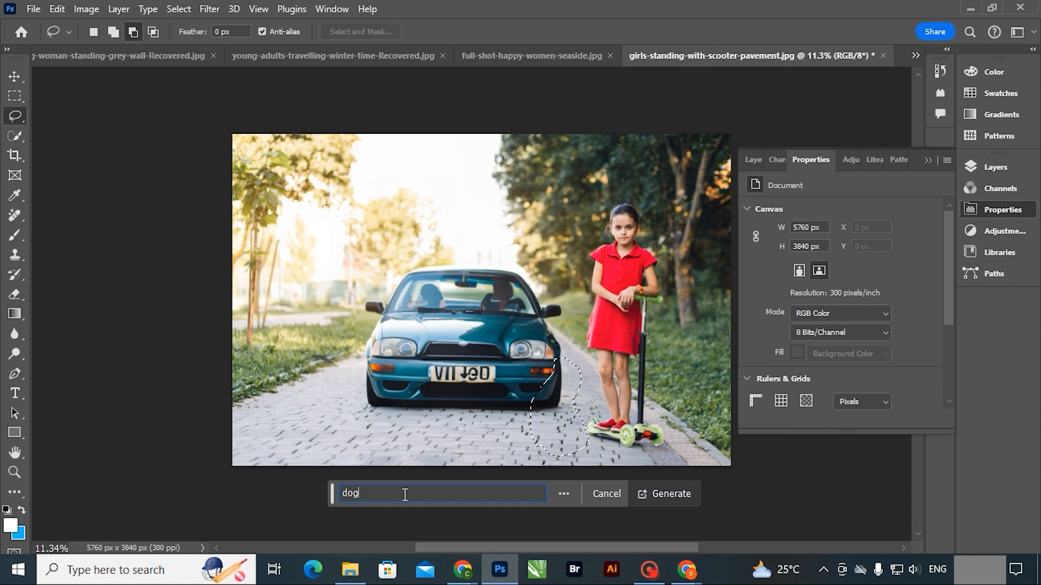
{"action": "left_click", "coordinate": [642, 493]}
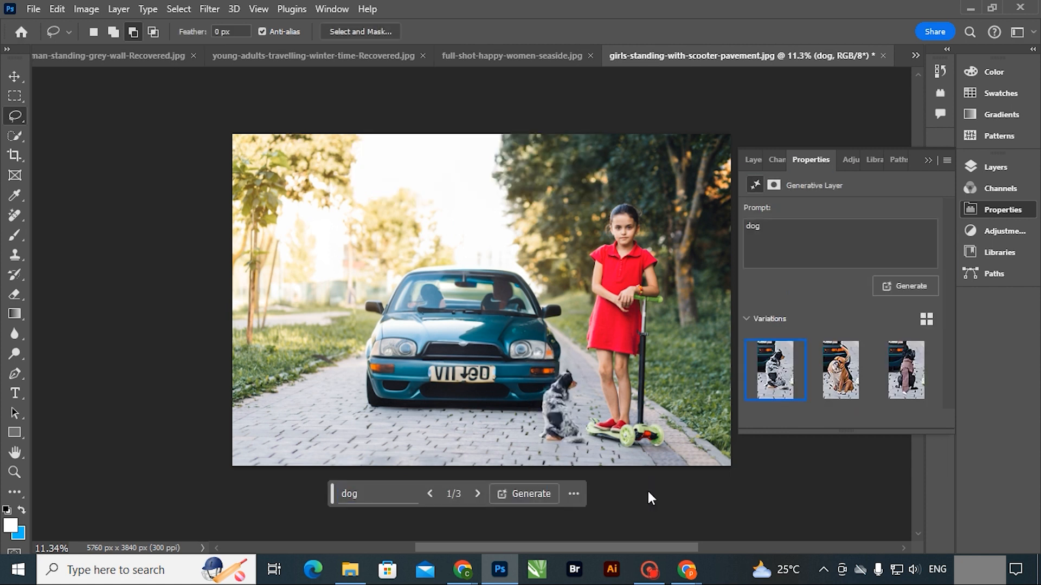
Step: Compare the three dog variations, examining up close how each dog blends with the car and the pavement
{"action": "left_click", "coordinate": [847, 382]}
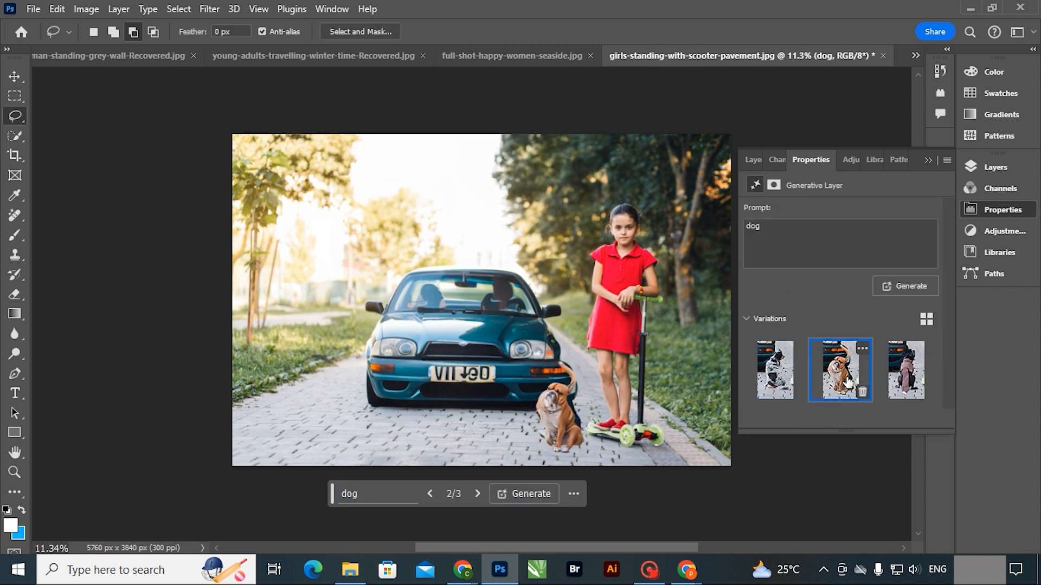
{"action": "left_click", "coordinate": [901, 375]}
{"action": "left_click", "coordinate": [775, 368]}
{"action": "key", "text": "z"}
{"action": "left_click_drag", "start_coordinate": [589, 437], "coordinate": [651, 444]}
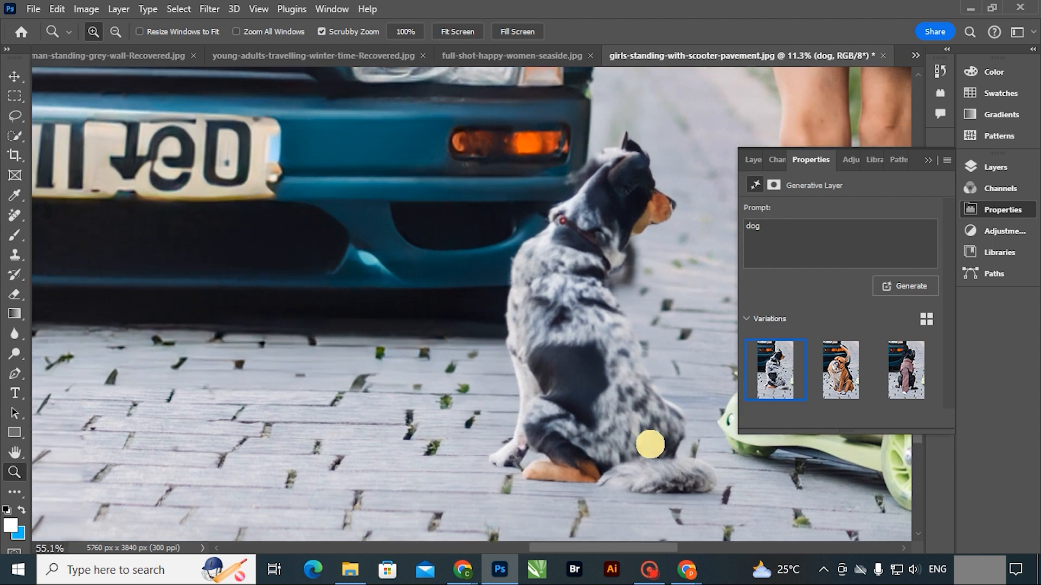
{"action": "left_click_drag", "start_coordinate": [546, 395], "coordinate": [432, 311]}
{"action": "left_click_drag", "start_coordinate": [632, 393], "coordinate": [687, 410]}
{"action": "left_click_drag", "start_coordinate": [515, 394], "coordinate": [606, 404]}
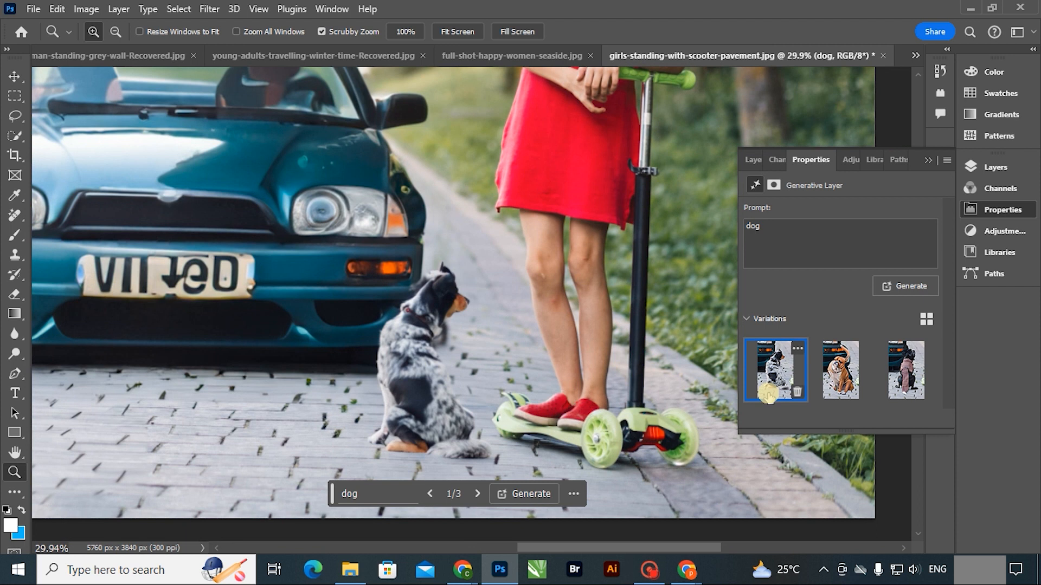
{"action": "left_click", "coordinate": [825, 366]}
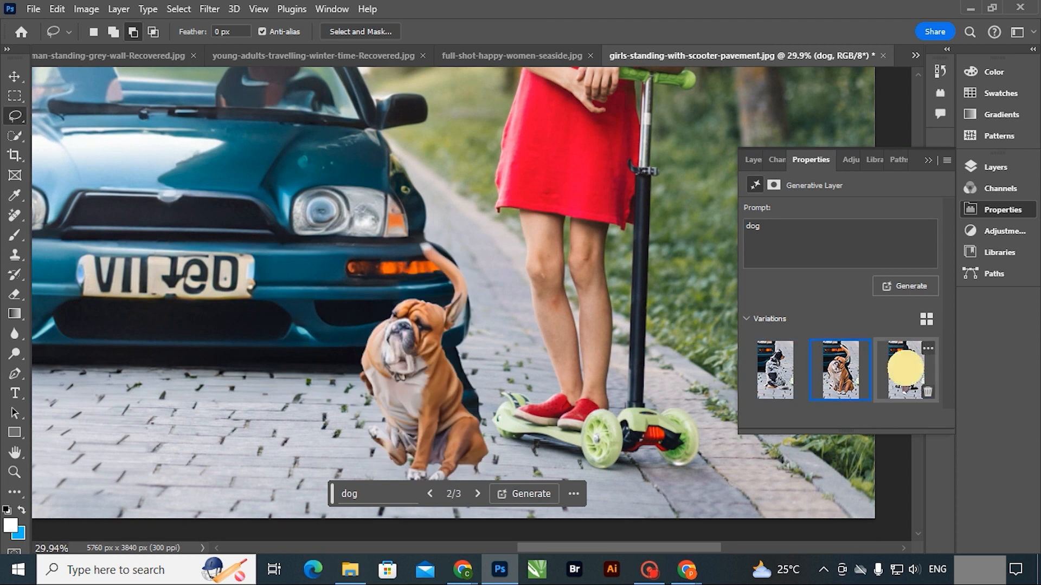
{"action": "left_click", "coordinate": [905, 372]}
Step: Generate another set of dog variations, compare the new ones, and choose the first, the black-and-tan dog
{"action": "left_click", "coordinate": [913, 285]}
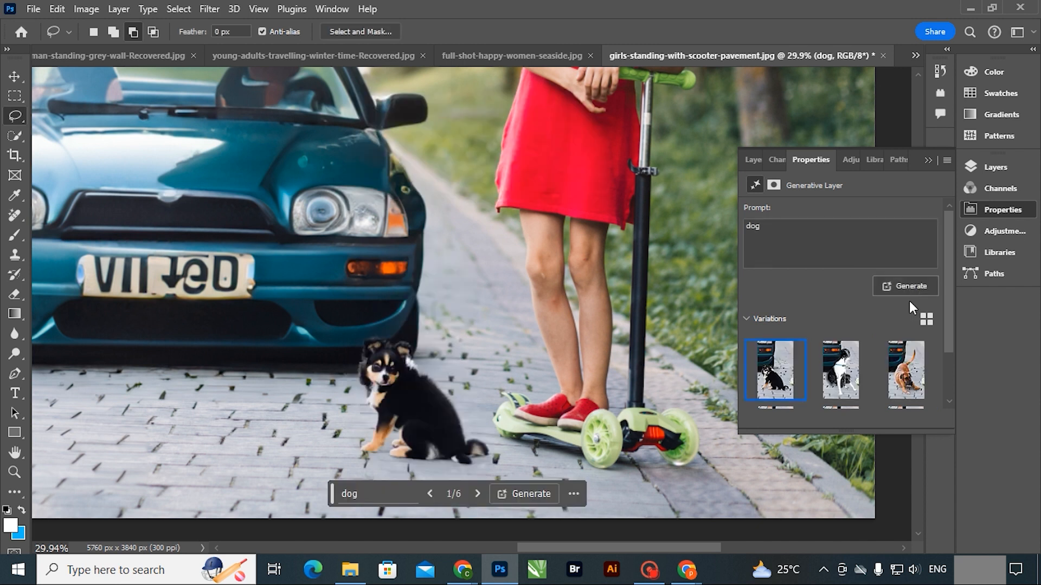
{"action": "key", "text": "ctrl+space"}
{"action": "left_click_drag", "start_coordinate": [549, 327], "coordinate": [448, 274]}
{"action": "left_click_drag", "start_coordinate": [545, 258], "coordinate": [570, 272]}
{"action": "left_click", "coordinate": [844, 370]}
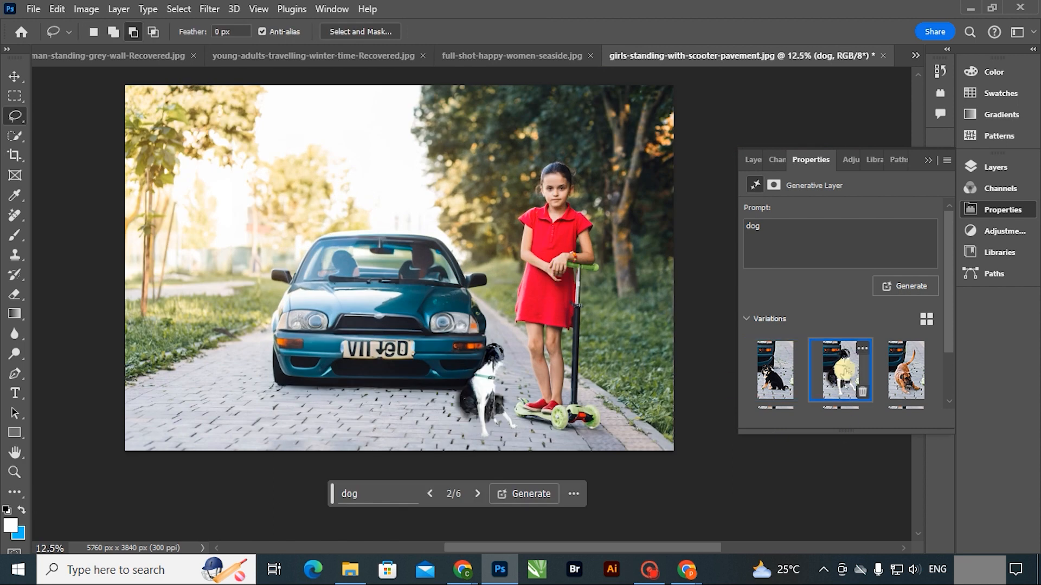
{"action": "left_click", "coordinate": [905, 372]}
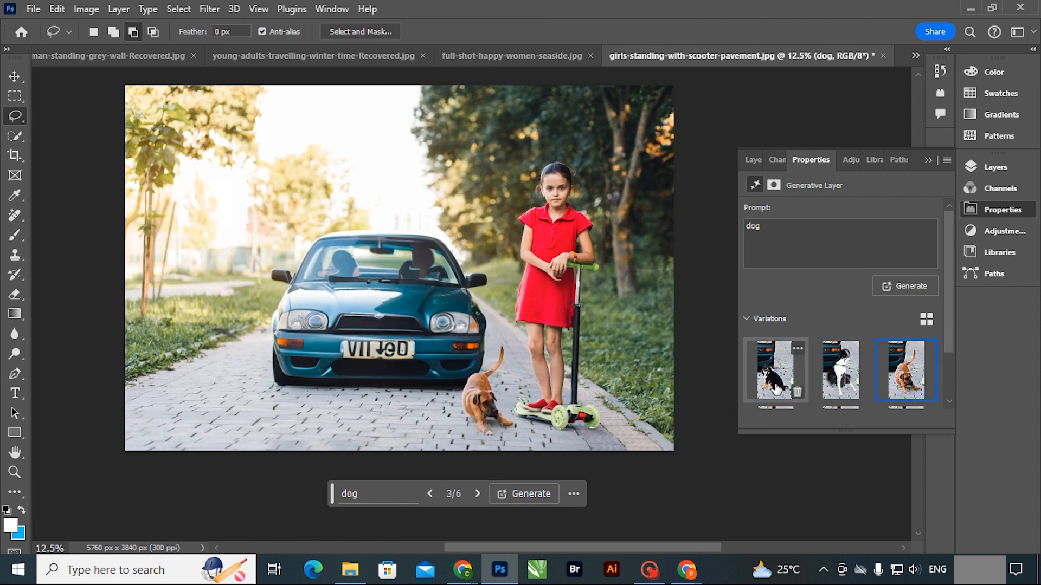
{"action": "left_click", "coordinate": [779, 388]}
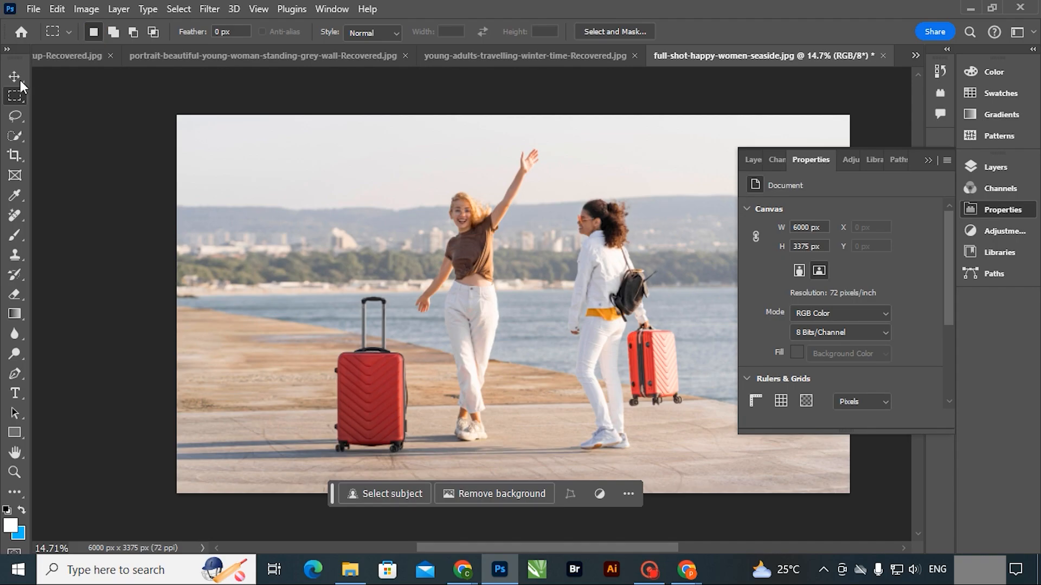
Step: In full-shot-happy-women-seaside.jpg, remove the standing red suitcase with a rectangular selection and Generative Fill without a prompt
{"action": "left_click_drag", "start_coordinate": [323, 291], "coordinate": [414, 463]}
{"action": "left_click", "coordinate": [396, 492]}
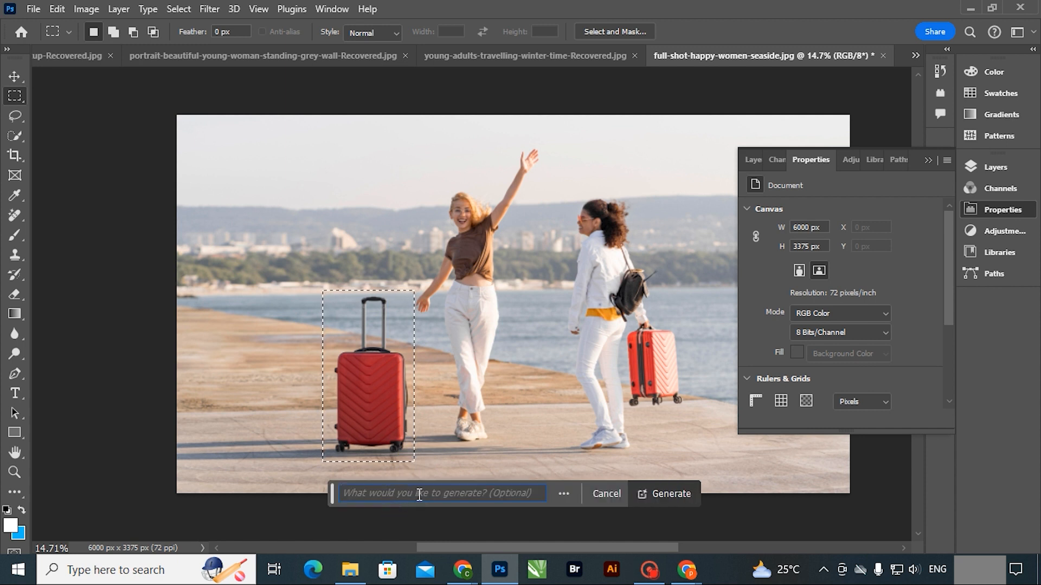
{"action": "left_click", "coordinate": [665, 493]}
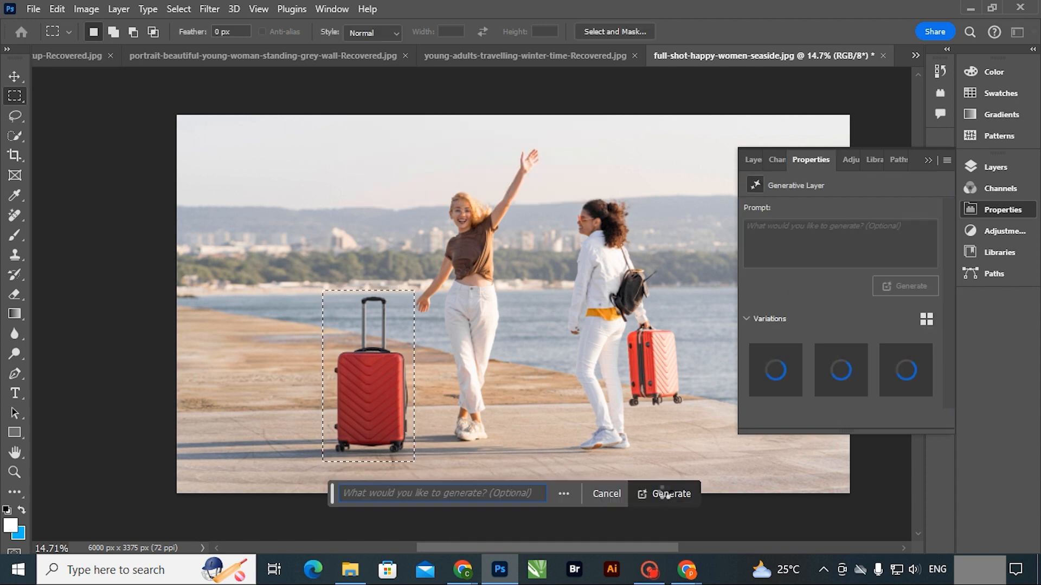
Step: Compare the three variations of the filled suitcase area and choose the first one
{"action": "left_click", "coordinate": [840, 374]}
{"action": "left_click", "coordinate": [899, 365]}
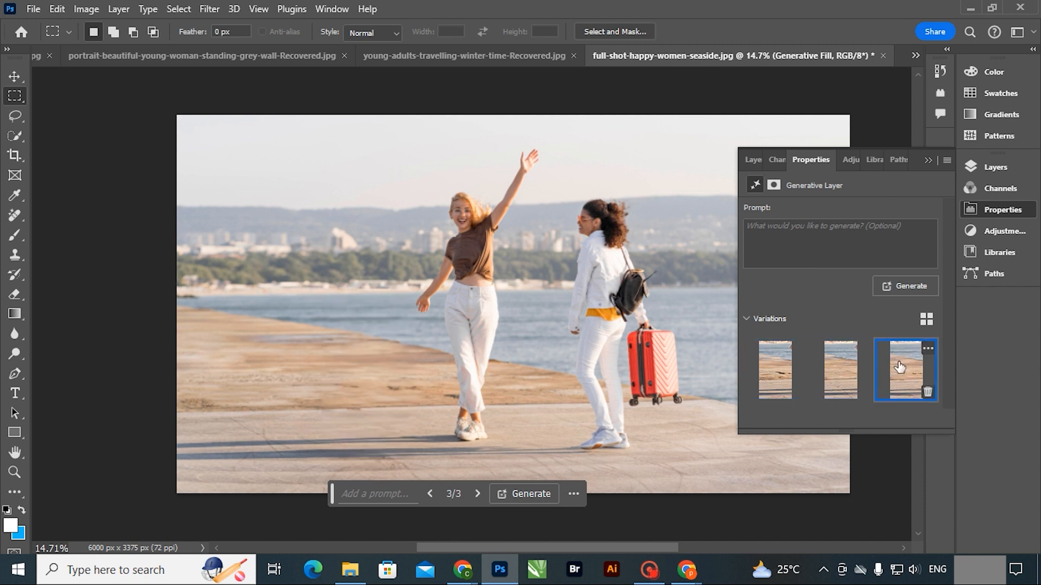
{"action": "left_click", "coordinate": [829, 373]}
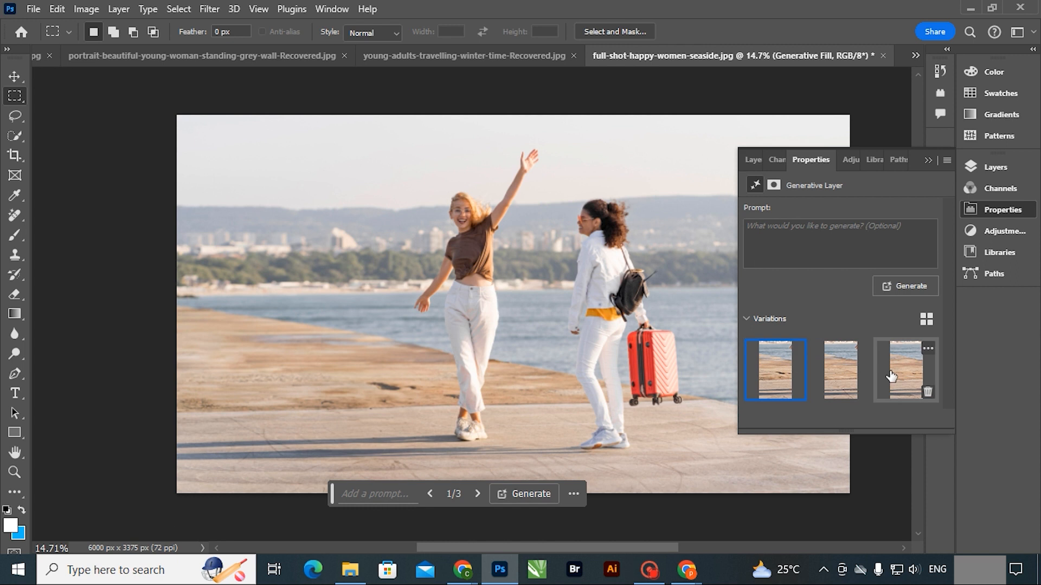
{"action": "left_click", "coordinate": [907, 368]}
{"action": "left_click", "coordinate": [783, 368]}
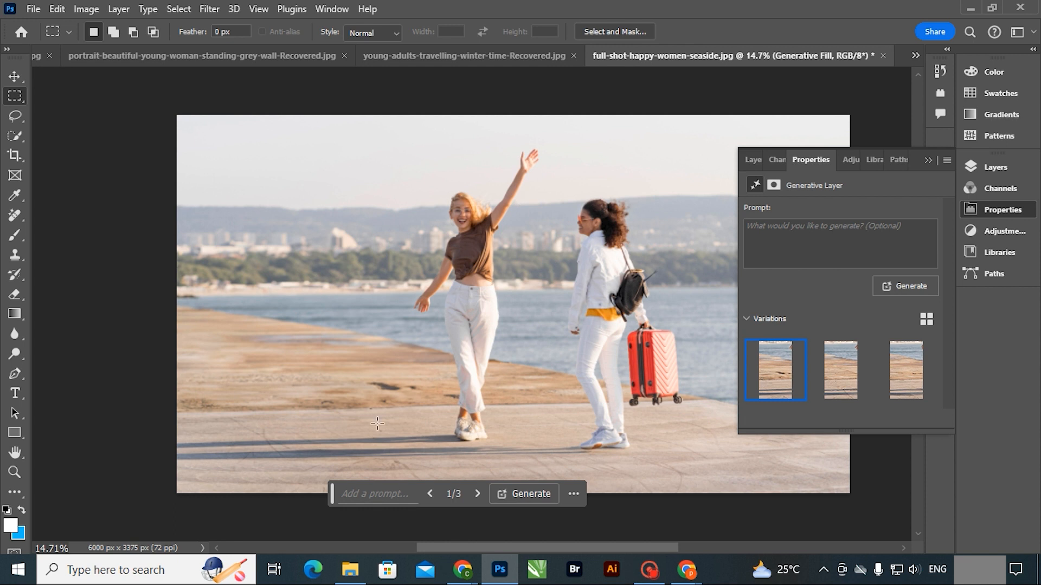
Step: Lasso the woman carrying the suitcase together with her long shadow and remove them with Generative Fill without a prompt
{"action": "key", "text": "l"}
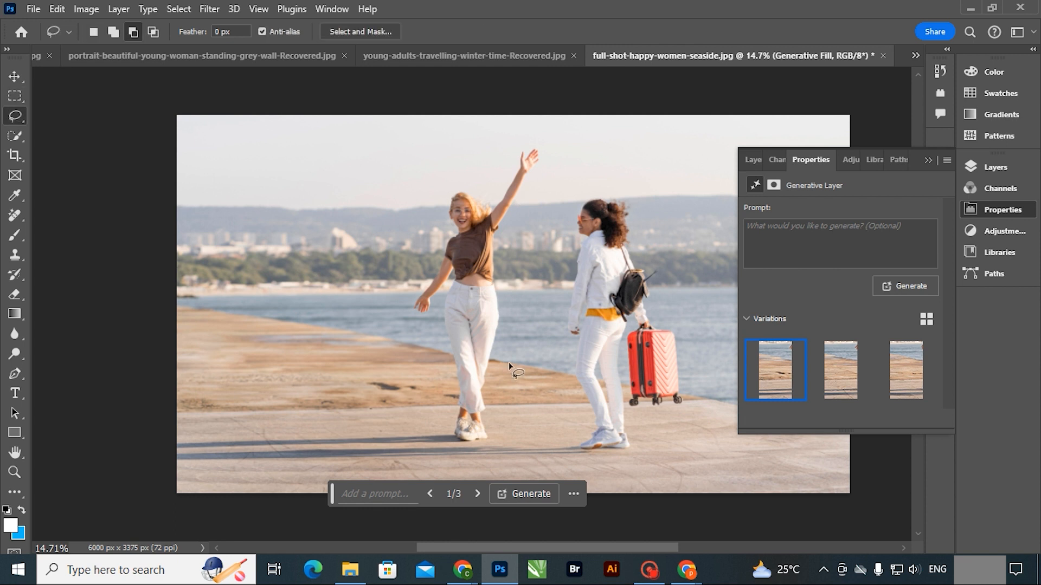
{"action": "mouse_move", "coordinate": [569, 430]}
{"action": "left_mouse_down"}
{"action": "mouse_move", "coordinate": [547, 234]}
{"action": "mouse_move", "coordinate": [561, 195]}
{"action": "mouse_move", "coordinate": [600, 178]}
{"action": "mouse_move", "coordinate": [654, 227]}
{"action": "mouse_move", "coordinate": [684, 306]}
{"action": "mouse_move", "coordinate": [697, 397]}
{"action": "mouse_move", "coordinate": [669, 442]}
{"action": "mouse_move", "coordinate": [624, 464]}
{"action": "mouse_move", "coordinate": [560, 475]}
{"action": "mouse_move", "coordinate": [244, 480]}
{"action": "mouse_move", "coordinate": [171, 464]}
{"action": "mouse_move", "coordinate": [179, 453]}
{"action": "mouse_move", "coordinate": [214, 450]}
{"action": "mouse_move", "coordinate": [569, 428]}
{"action": "left_mouse_up"}
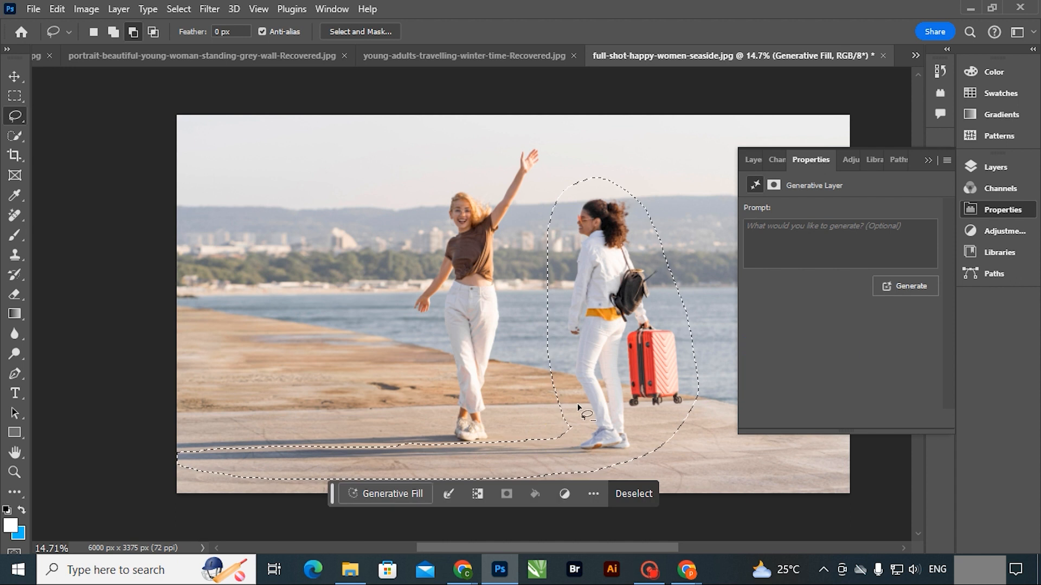
{"action": "left_click", "coordinate": [408, 495]}
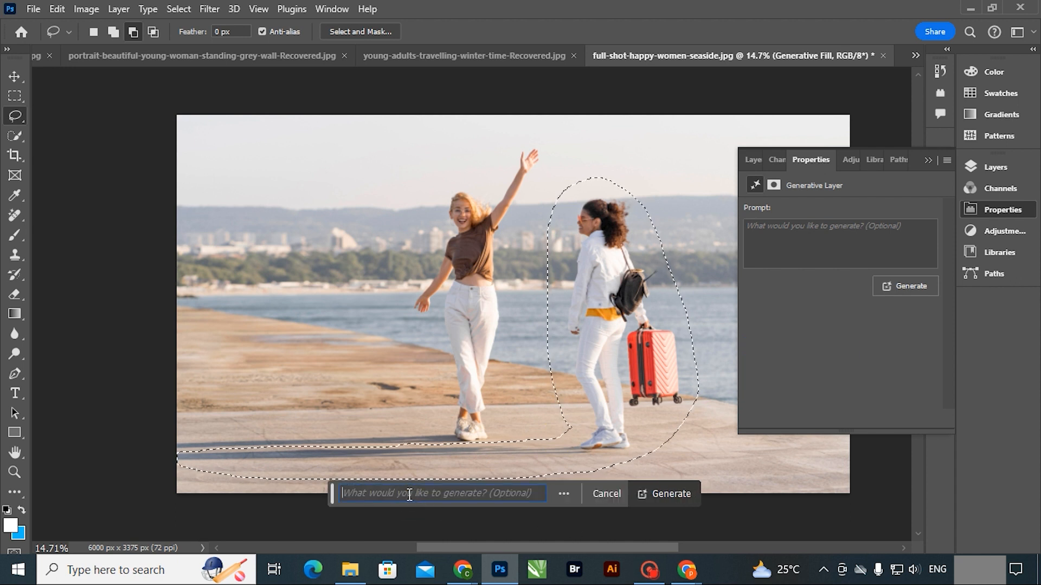
{"action": "left_click", "coordinate": [654, 490]}
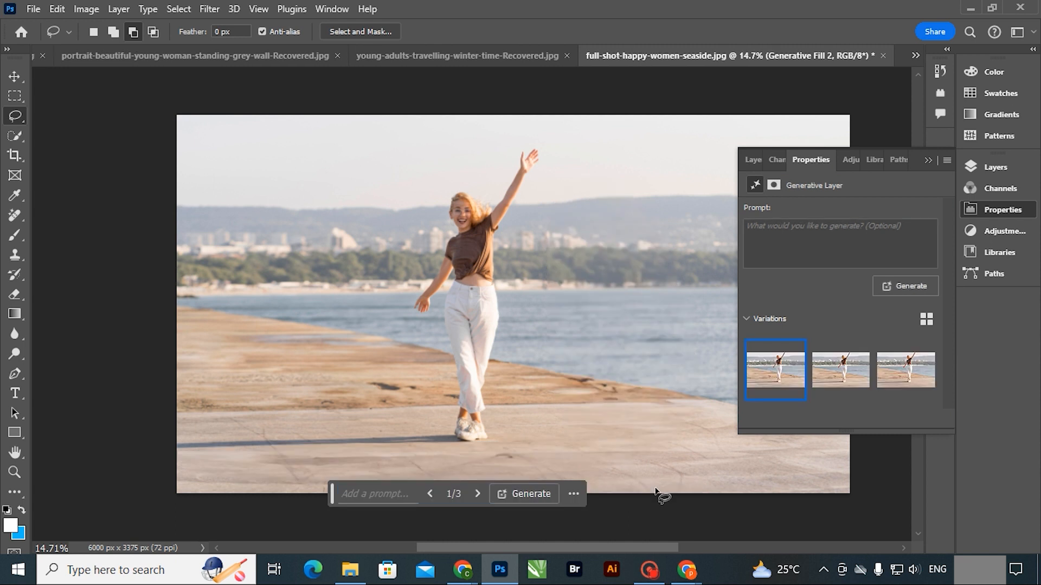
Step: Compare the three variations of the removed woman's area and choose the first one
{"action": "left_click", "coordinate": [844, 366]}
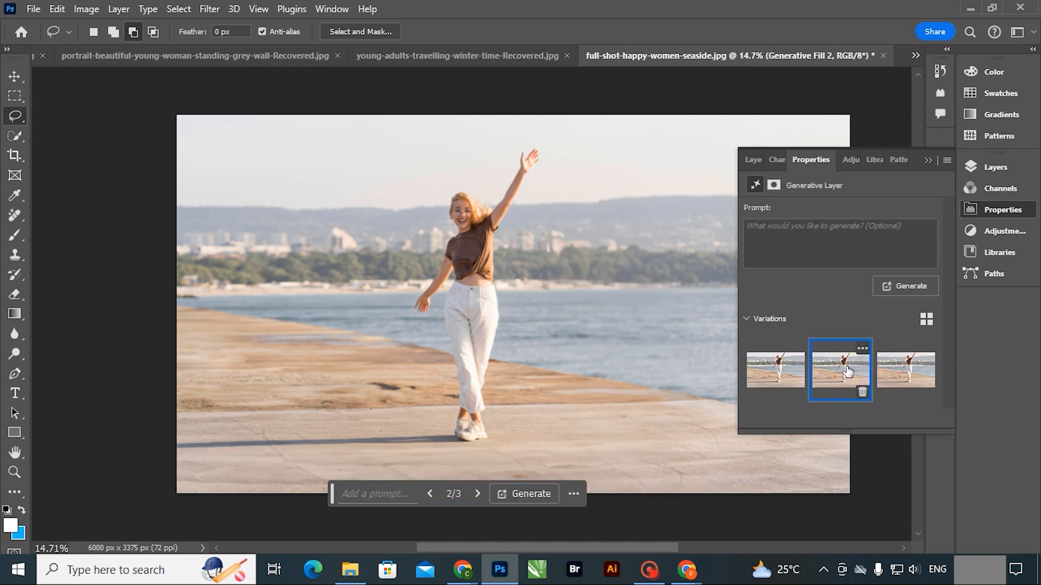
{"action": "left_click", "coordinate": [894, 371]}
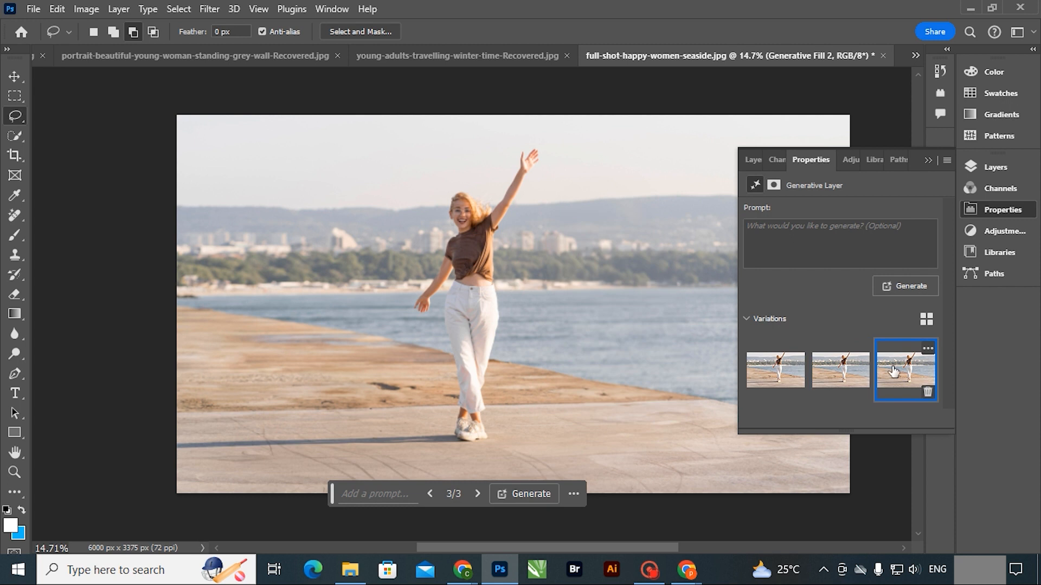
{"action": "left_click", "coordinate": [781, 377]}
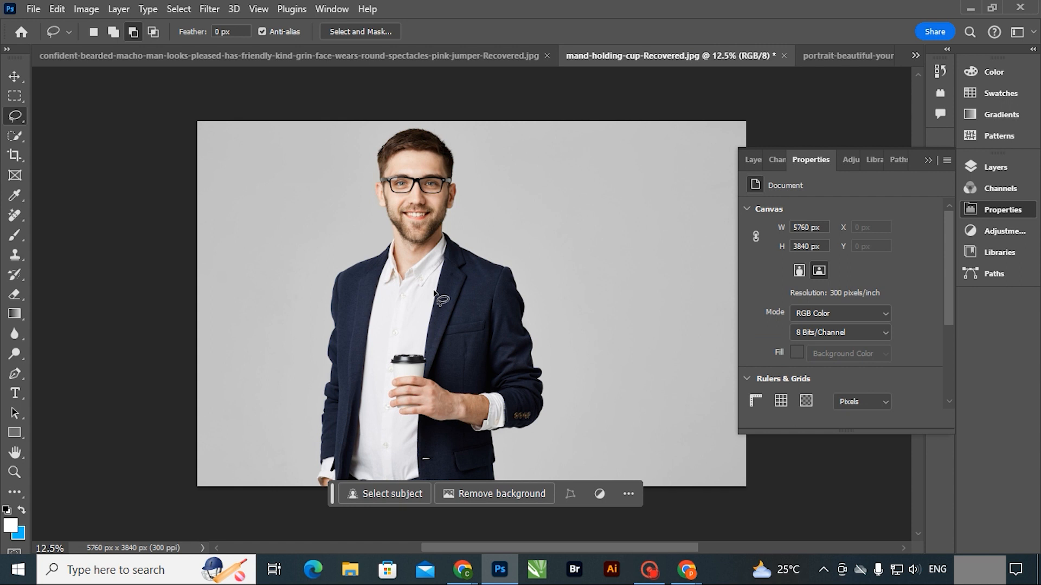
Step: In mand-holding-cup-Recovered.jpg, select the coffee cup and the fingers around it with a rectangular marquee
{"action": "key", "text": "z"}
{"action": "mouse_move", "coordinate": [466, 432]}
{"action": "left_mouse_down"}
{"action": "mouse_move", "coordinate": [511, 430]}
{"action": "mouse_move", "coordinate": [408, 397]}
{"action": "mouse_move", "coordinate": [437, 404]}
{"action": "left_mouse_up"}
{"action": "key", "text": "l"}
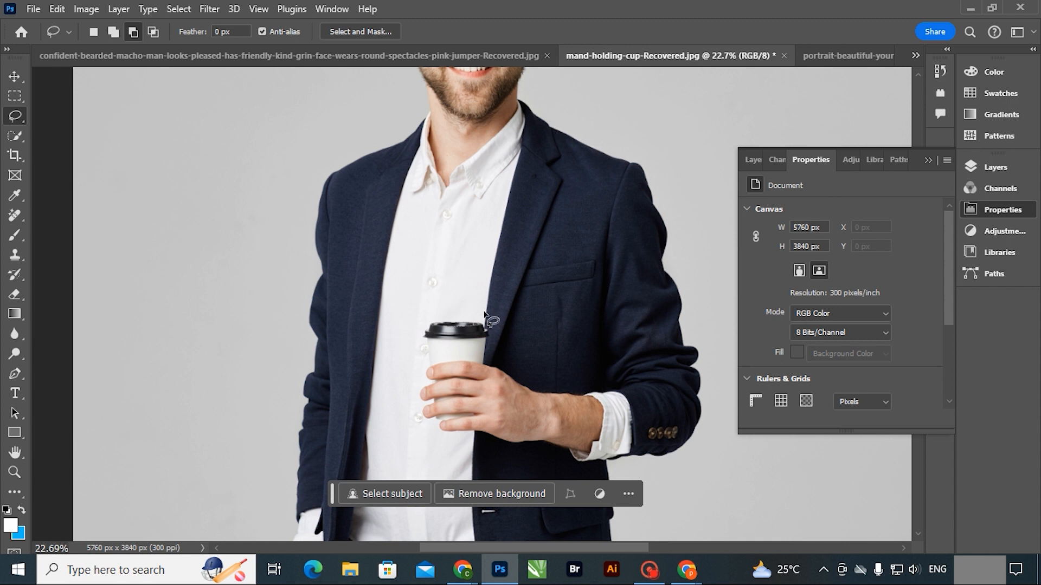
{"action": "key", "text": "m"}
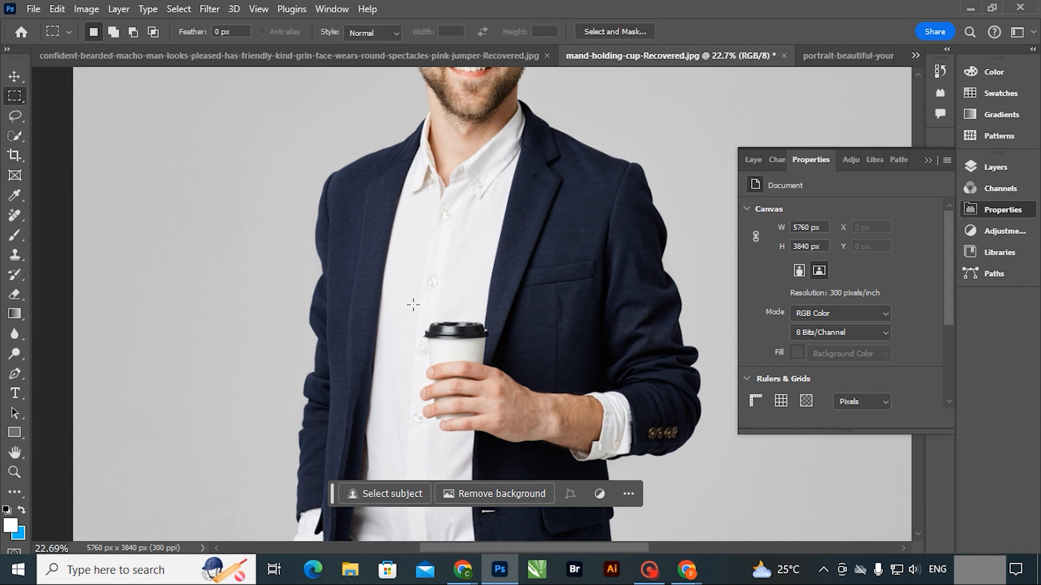
{"action": "left_click_drag", "start_coordinate": [413, 295], "coordinate": [493, 434]}
{"action": "left_click", "coordinate": [495, 437]}
Step: Replace the selected coffee cup area using Generative Fill with the prompt "wine"
{"action": "left_click", "coordinate": [407, 491]}
{"action": "type", "text": "w"}
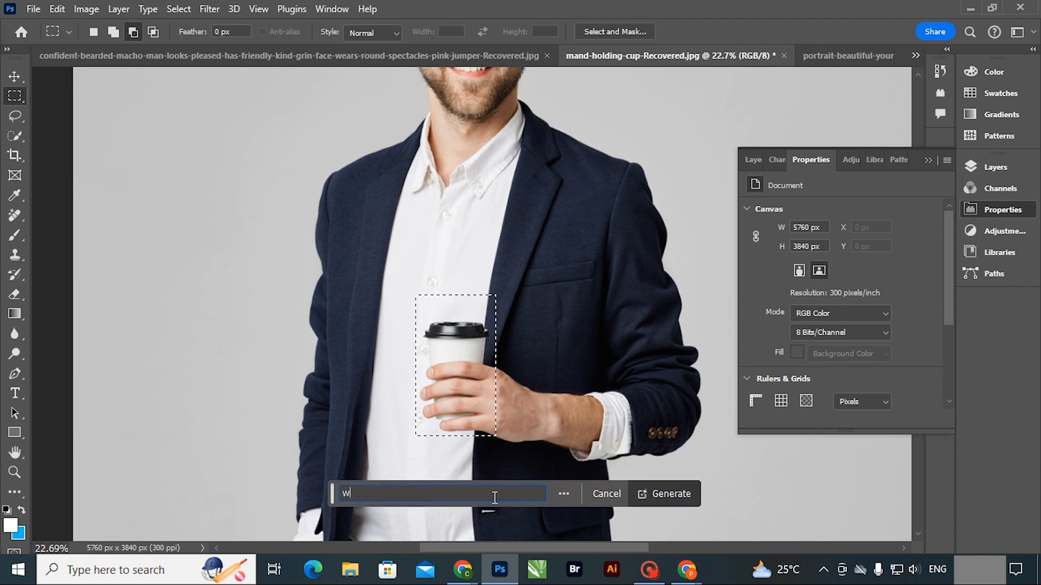
{"action": "type", "text": "ine"}
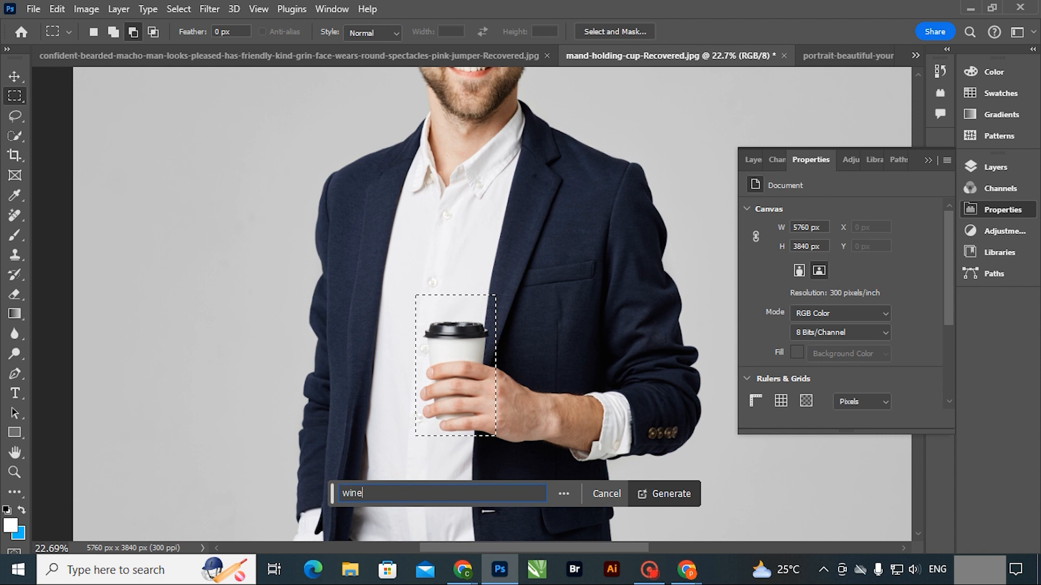
{"action": "left_click", "coordinate": [647, 495]}
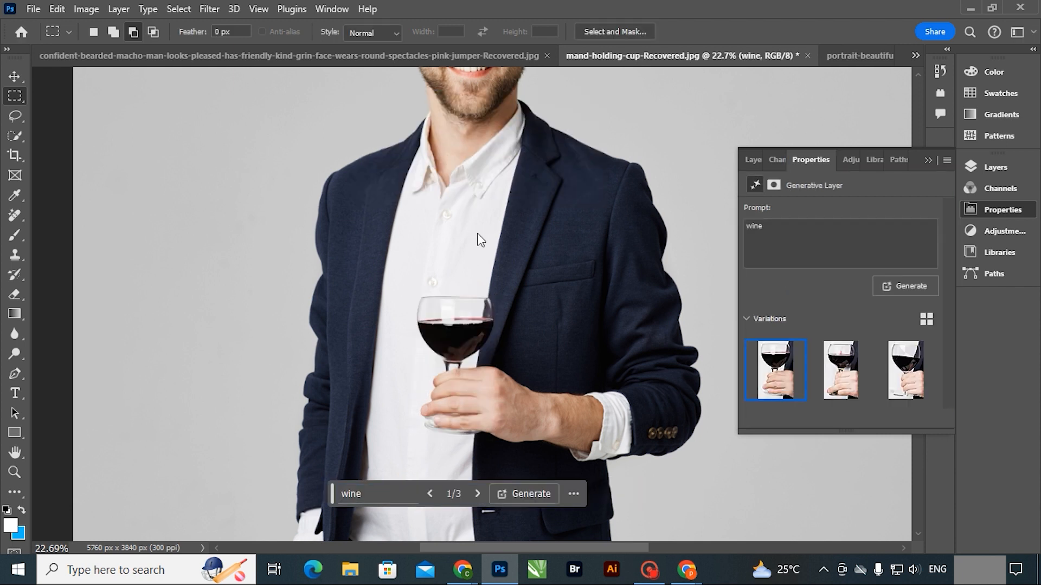
Step: Compare the three wine glass variations against the whole photo, choose the first one and deselect the layer
{"action": "key", "text": "ctrl+space"}
{"action": "left_click_drag", "start_coordinate": [525, 342], "coordinate": [458, 288]}
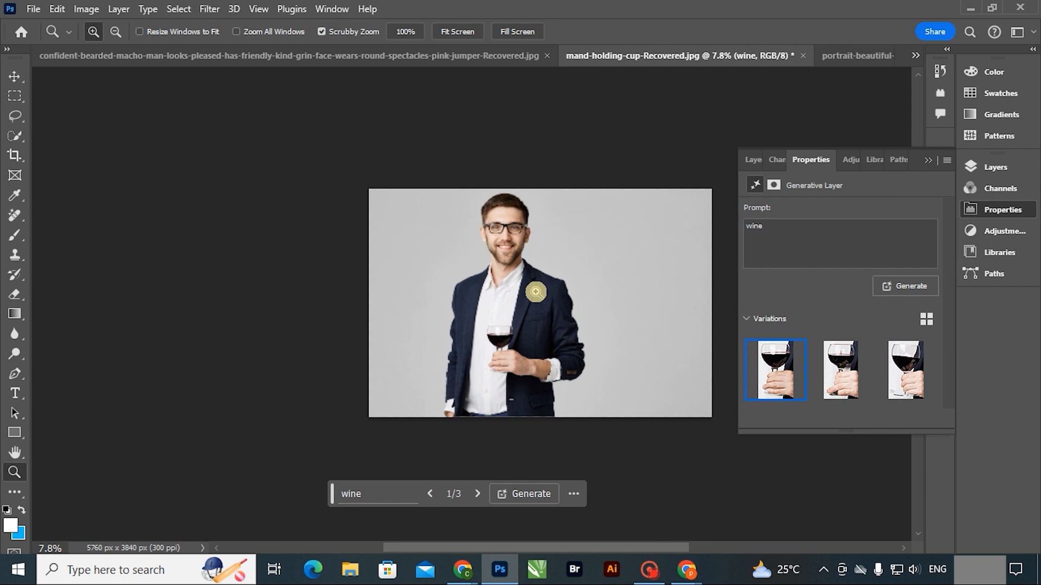
{"action": "left_click_drag", "start_coordinate": [547, 281], "coordinate": [567, 283]}
{"action": "left_click", "coordinate": [831, 387]}
{"action": "left_click", "coordinate": [902, 373]}
{"action": "left_click", "coordinate": [765, 368]}
{"action": "key", "text": "ctrl+space"}
{"action": "left_click_drag", "start_coordinate": [514, 291], "coordinate": [540, 338]}
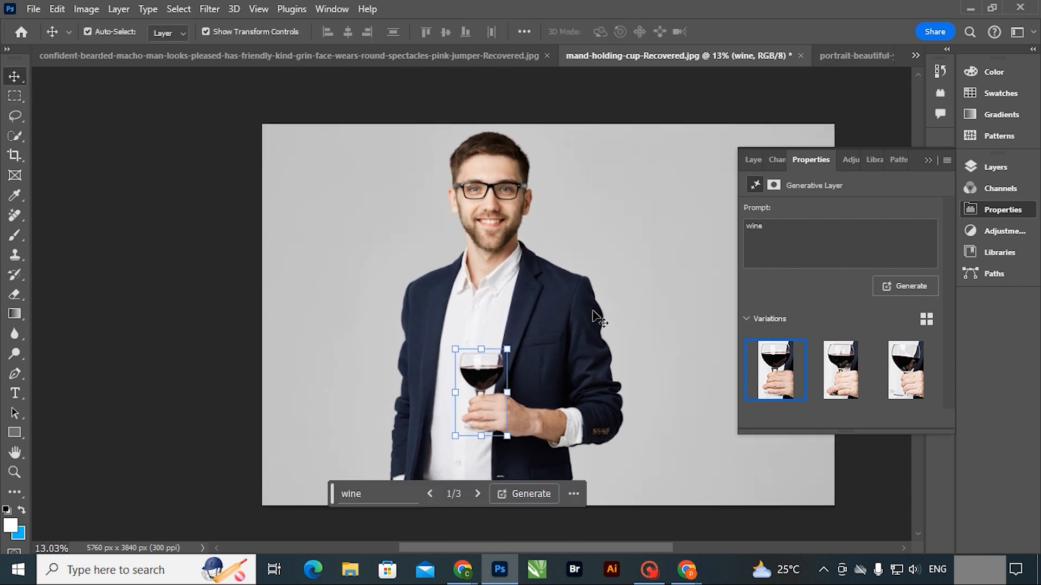
{"action": "left_click", "coordinate": [645, 292]}
Step: Lasso a band around the man's bare wrist and fill it using Generative Fill with the prompt "watch"
{"action": "key", "text": "ctrl+space"}
{"action": "left_click_drag", "start_coordinate": [558, 390], "coordinate": [616, 411]}
{"action": "key", "text": "l"}
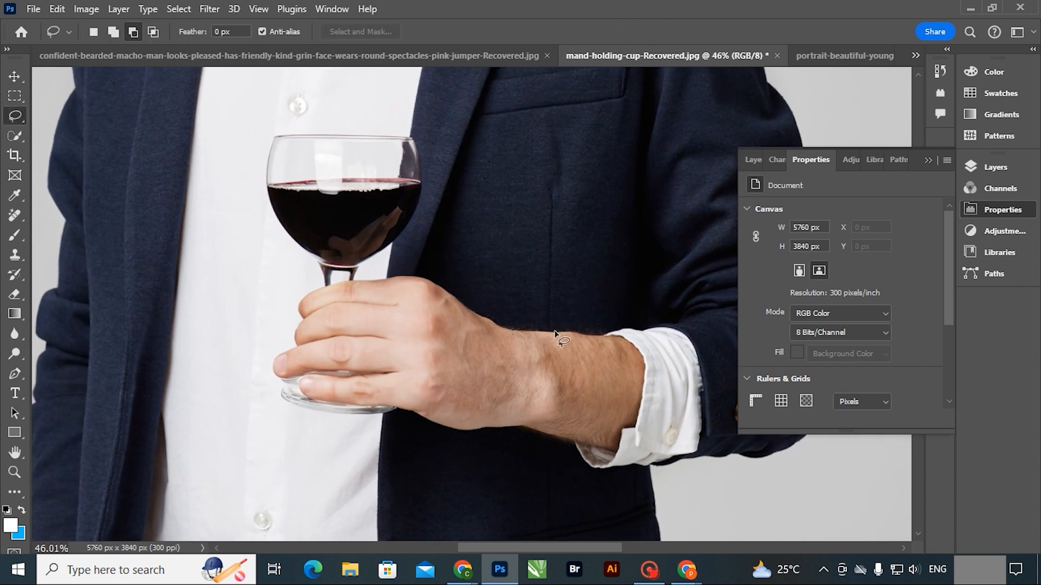
{"action": "mouse_move", "coordinate": [561, 331]}
{"action": "left_mouse_down"}
{"action": "mouse_move", "coordinate": [561, 434]}
{"action": "mouse_move", "coordinate": [541, 350]}
{"action": "mouse_move", "coordinate": [552, 324]}
{"action": "mouse_move", "coordinate": [532, 388]}
{"action": "mouse_move", "coordinate": [537, 396]}
{"action": "mouse_move", "coordinate": [564, 360]}
{"action": "mouse_move", "coordinate": [568, 410]}
{"action": "mouse_move", "coordinate": [541, 382]}
{"action": "mouse_move", "coordinate": [583, 403]}
{"action": "mouse_move", "coordinate": [540, 403]}
{"action": "mouse_move", "coordinate": [535, 360]}
{"action": "mouse_move", "coordinate": [522, 367]}
{"action": "mouse_move", "coordinate": [580, 400]}
{"action": "mouse_move", "coordinate": [562, 363]}
{"action": "mouse_move", "coordinate": [579, 367]}
{"action": "mouse_move", "coordinate": [568, 403]}
{"action": "left_mouse_up"}
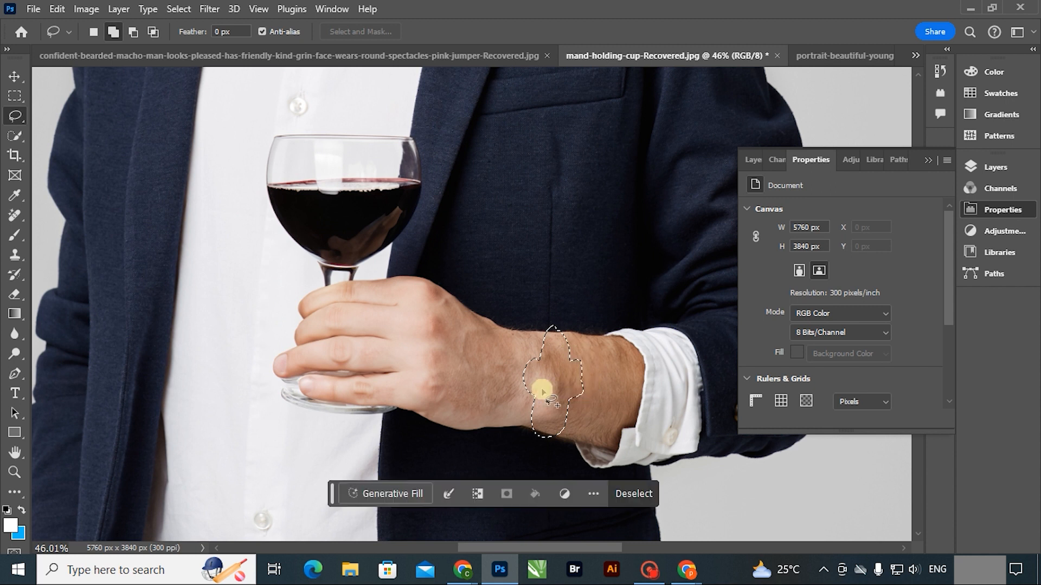
{"action": "left_click", "coordinate": [406, 493]}
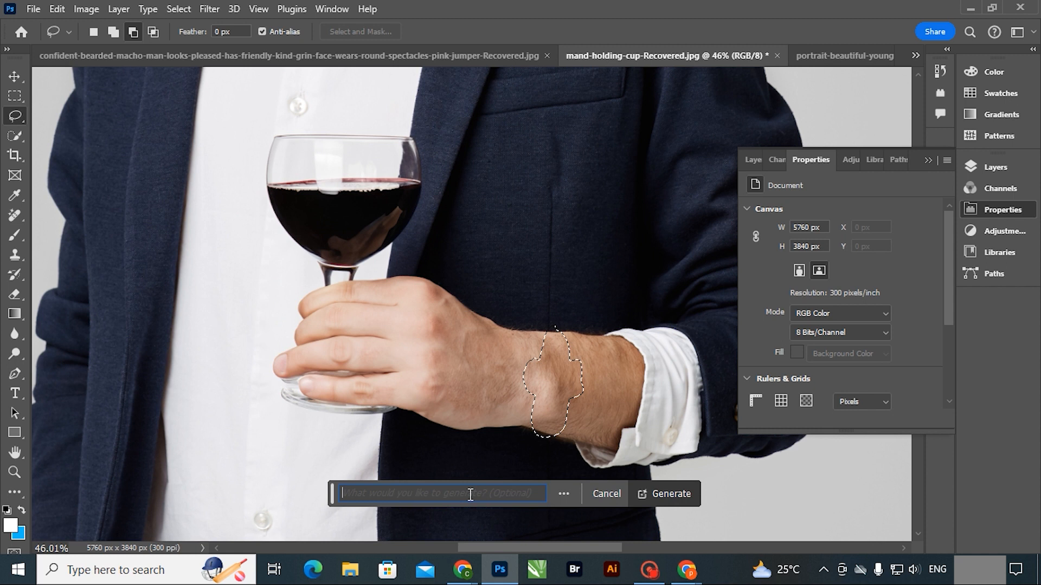
{"action": "type", "text": "watch"}
{"action": "left_click", "coordinate": [658, 499]}
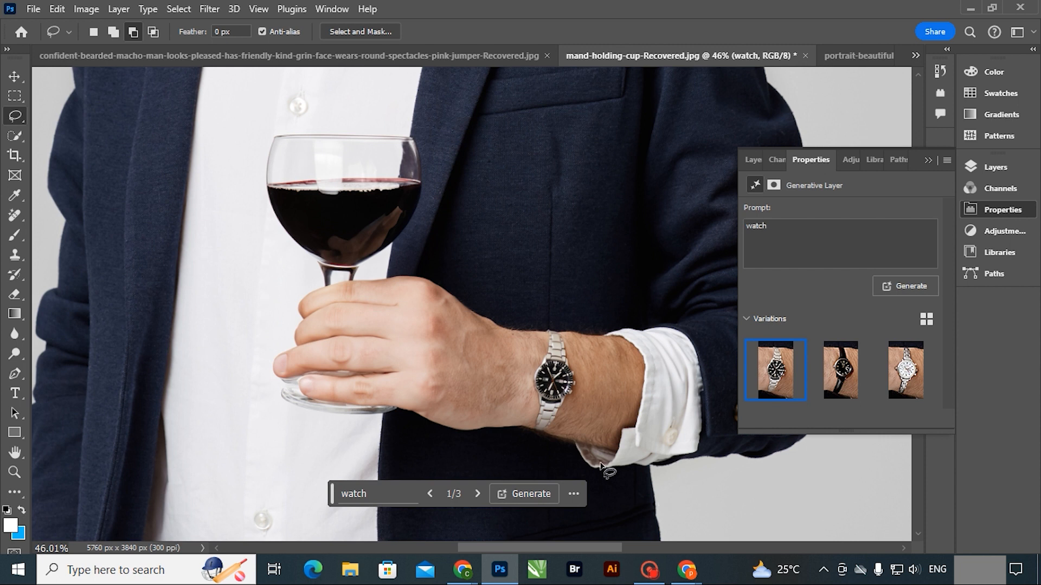
Step: Compare the three watch variations both close up and in the full photo, and choose the first one
{"action": "key", "text": "z"}
{"action": "left_click_drag", "start_coordinate": [573, 296], "coordinate": [489, 201]}
{"action": "key", "text": "l"}
{"action": "left_click", "coordinate": [841, 371]}
{"action": "left_click", "coordinate": [905, 370]}
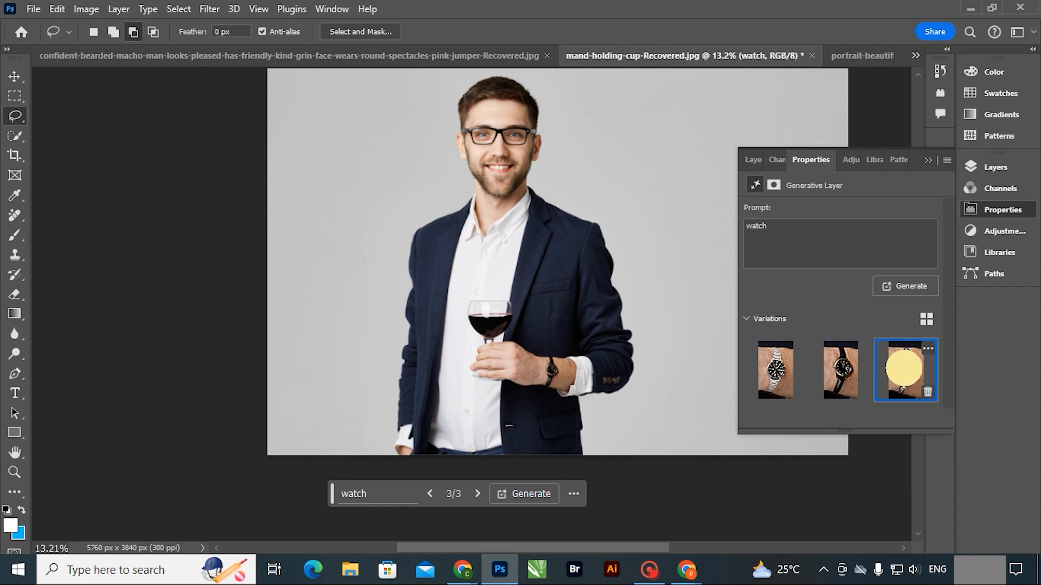
{"action": "key", "text": "z"}
{"action": "left_click", "coordinate": [616, 396]}
{"action": "key", "text": "l"}
{"action": "left_click", "coordinate": [842, 377]}
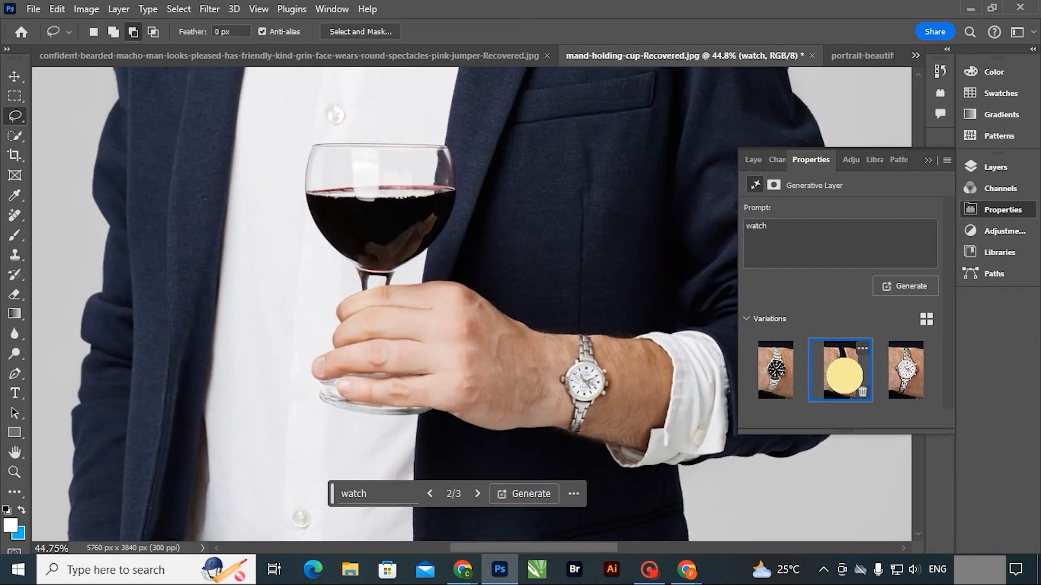
{"action": "key", "text": "ctrl+space"}
{"action": "left_click_drag", "start_coordinate": [452, 323], "coordinate": [358, 249]}
{"action": "left_click_drag", "start_coordinate": [461, 237], "coordinate": [469, 237]}
{"action": "left_click", "coordinate": [773, 368]}
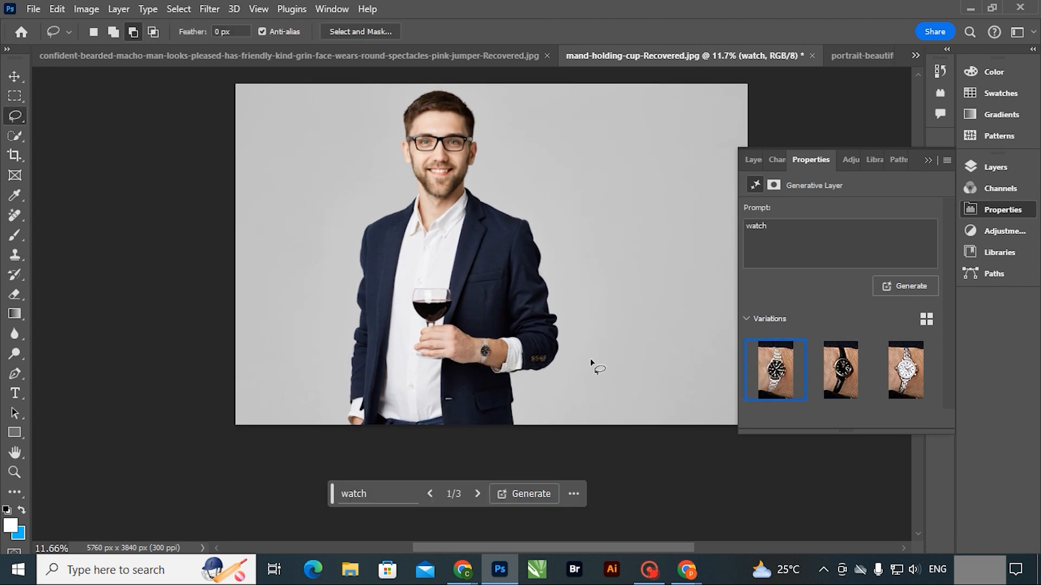
{"action": "key", "text": "ctrl+space"}
{"action": "left_click_drag", "start_coordinate": [483, 316], "coordinate": [480, 316]}
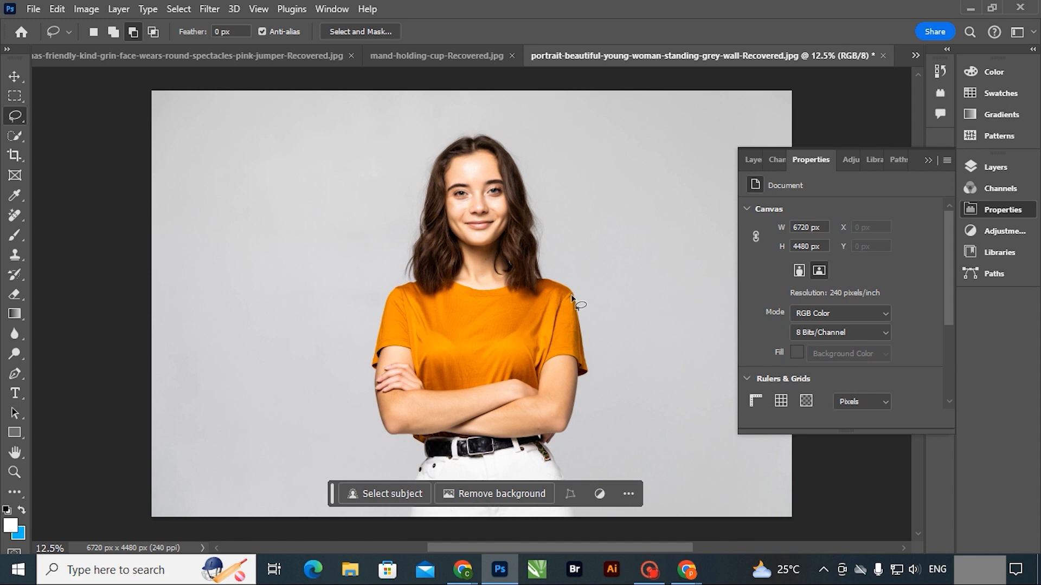
Step: In portrait-beautiful-young-woman-standing-grey-wall-Recovered.jpg, select the orange T-shirt and crossed arms down to the belt with a rectangular marquee
{"action": "key", "text": "ctrl+space"}
{"action": "left_click_drag", "start_coordinate": [492, 288], "coordinate": [447, 269]}
{"action": "left_click_drag", "start_coordinate": [501, 324], "coordinate": [534, 323]}
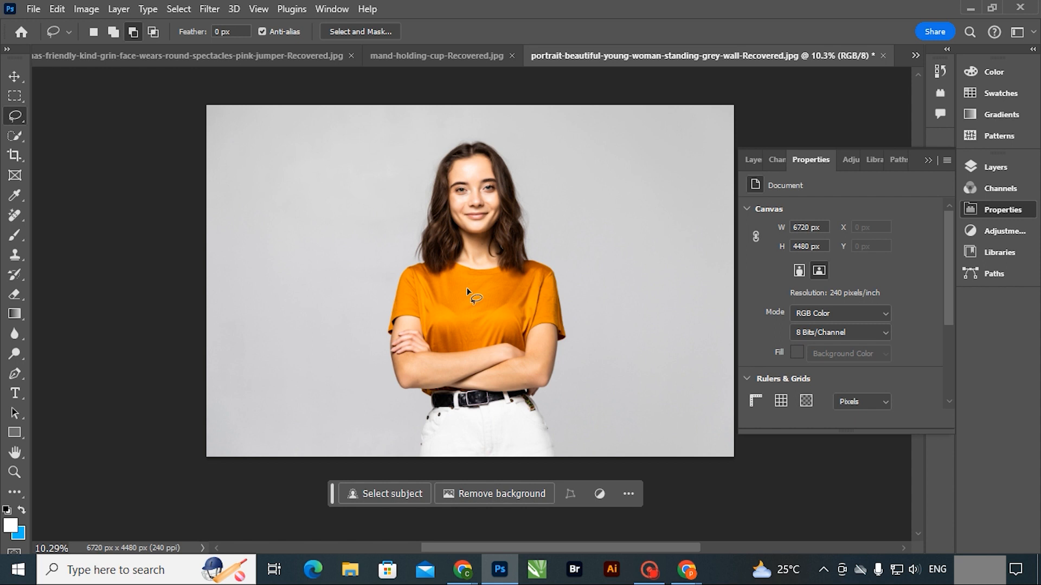
{"action": "left_click", "coordinate": [15, 96]}
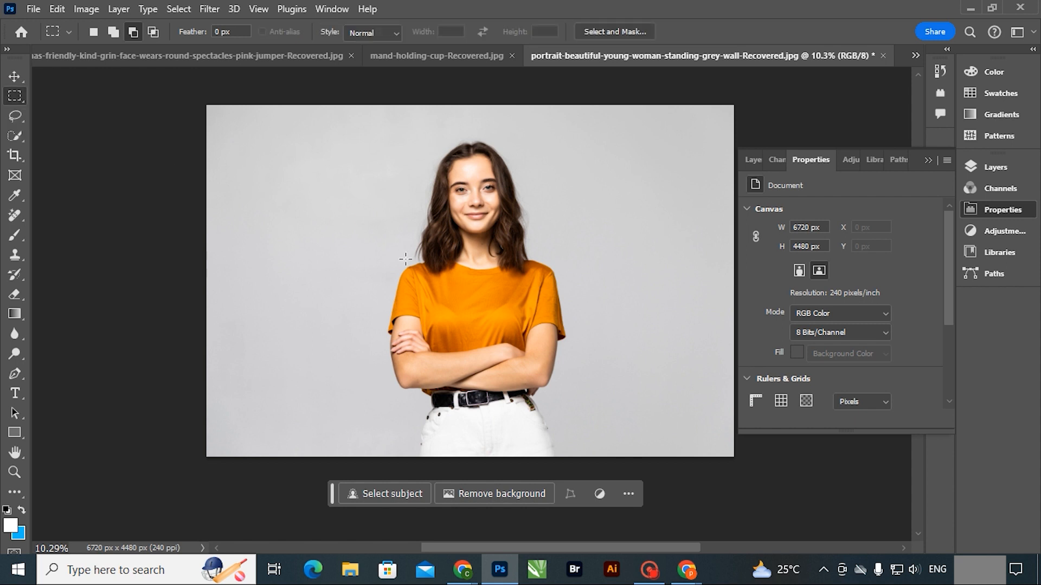
{"action": "left_click", "coordinate": [381, 254]}
{"action": "left_click_drag", "start_coordinate": [381, 254], "coordinate": [588, 416]}
Step: Replace the selected outfit using Generative Fill with the prompt "party wear", view the second variation and choose the third
{"action": "left_click", "coordinate": [426, 495]}
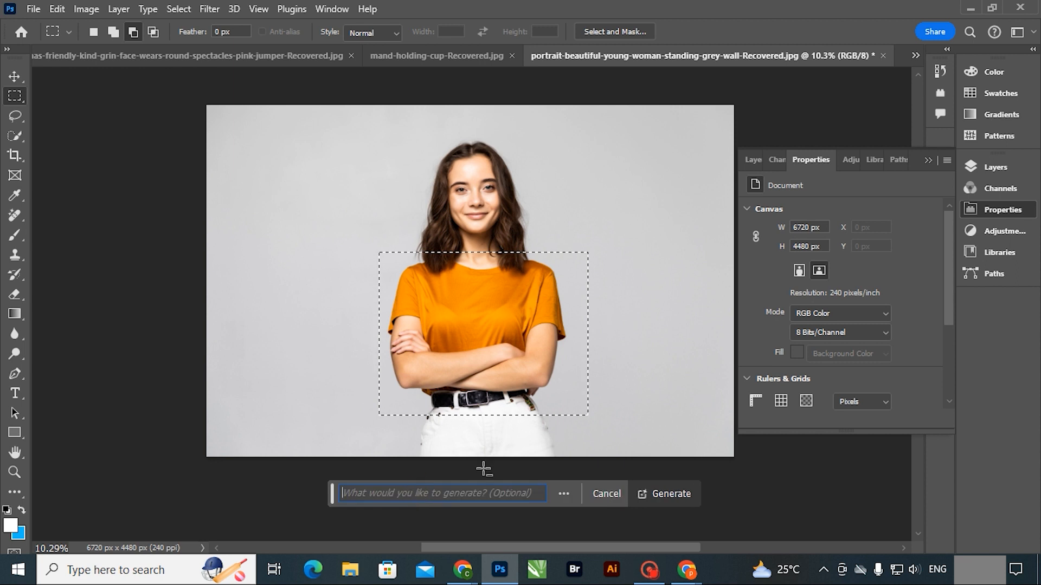
{"action": "type", "text": "pa"}
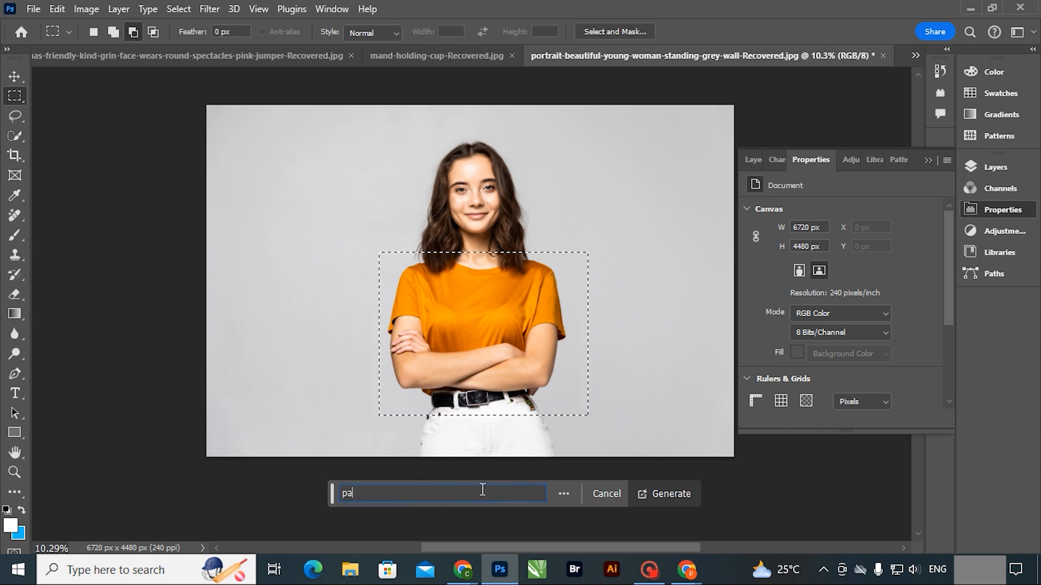
{"action": "type", "text": "rty wear"}
{"action": "left_click", "coordinate": [680, 503]}
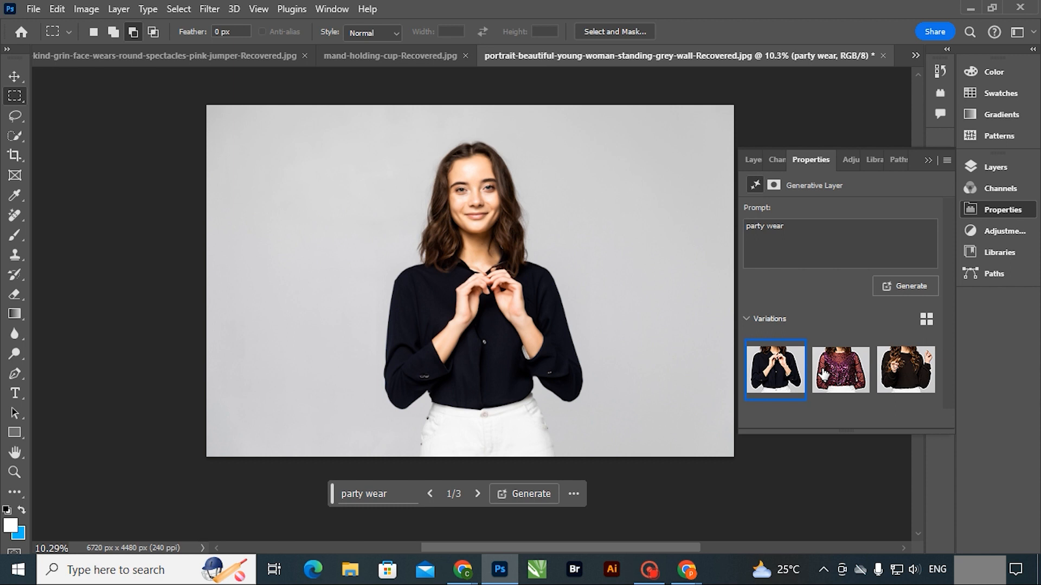
{"action": "left_click", "coordinate": [840, 378]}
{"action": "left_click", "coordinate": [903, 369]}
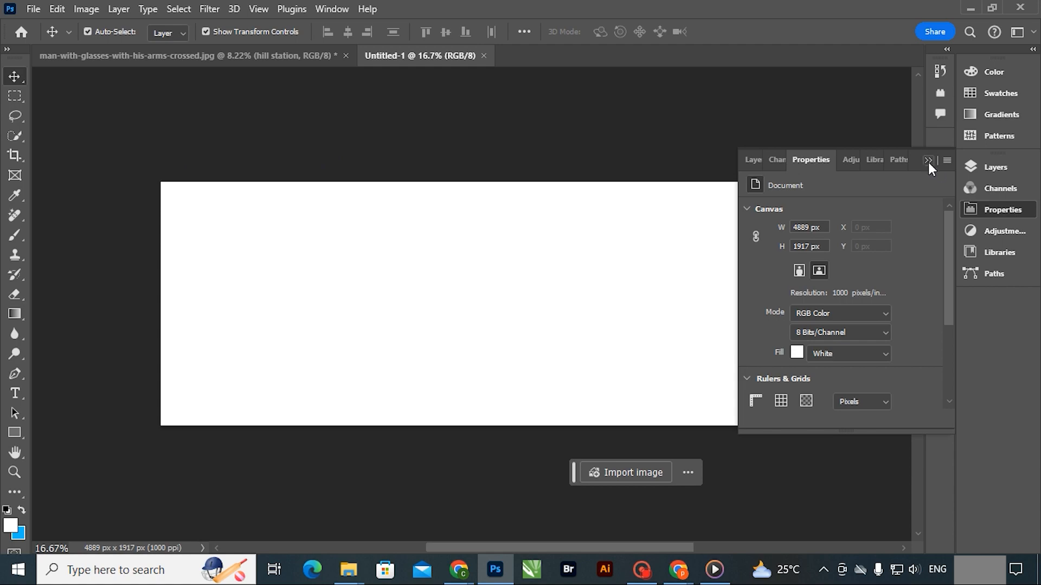
Step: In the blank Untitled-1 document, convert the locked Background into a regular layer with the default name
{"action": "left_click", "coordinate": [928, 161]}
{"action": "key", "text": "z"}
{"action": "left_click_drag", "start_coordinate": [548, 225], "coordinate": [520, 218]}
{"action": "left_click_drag", "start_coordinate": [453, 221], "coordinate": [479, 230]}
{"action": "key", "text": "v"}
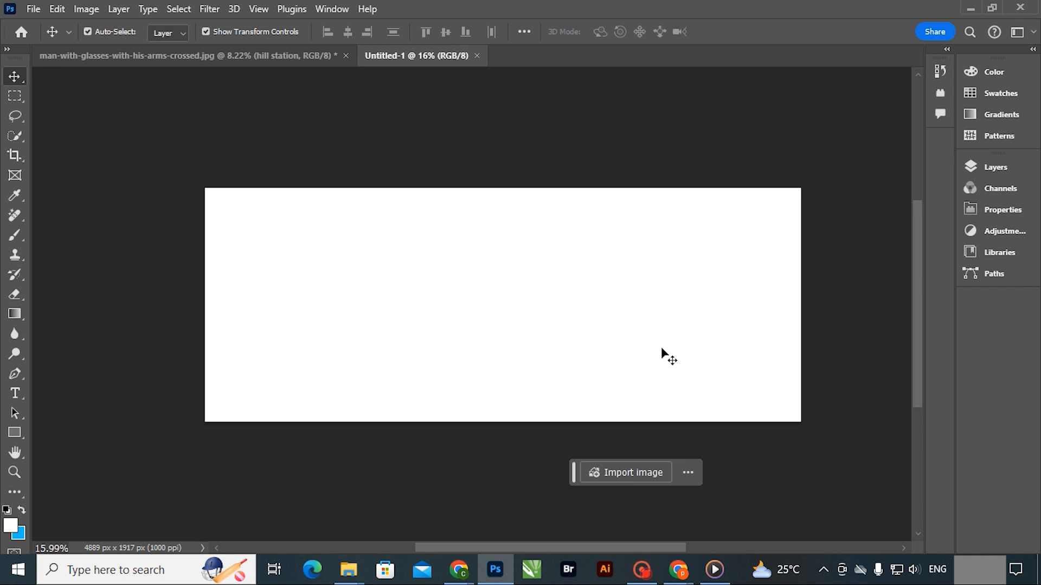
{"action": "key", "text": "F7"}
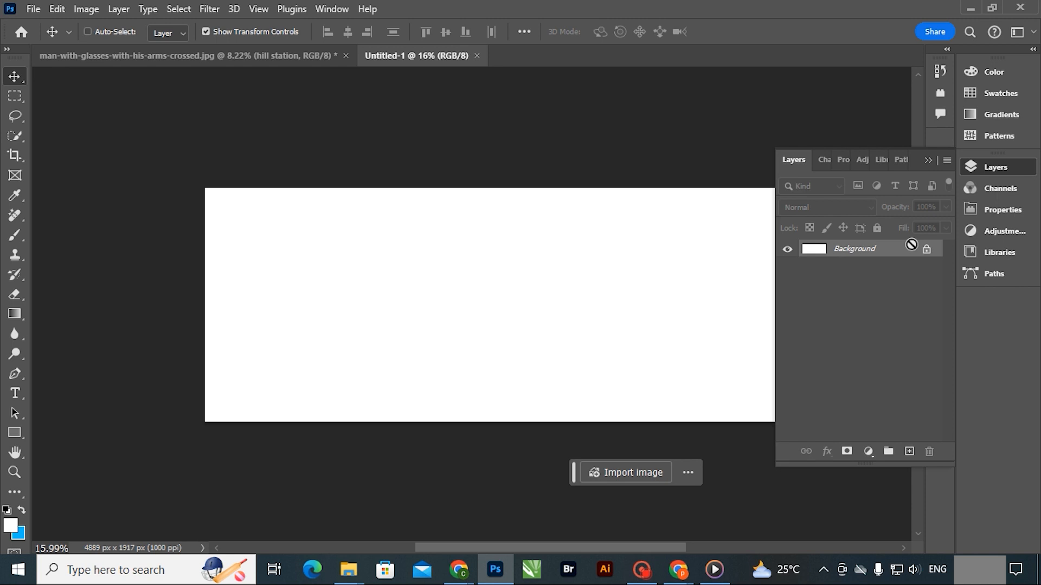
{"action": "double_click", "coordinate": [843, 250]}
{"action": "key", "text": "Return"}
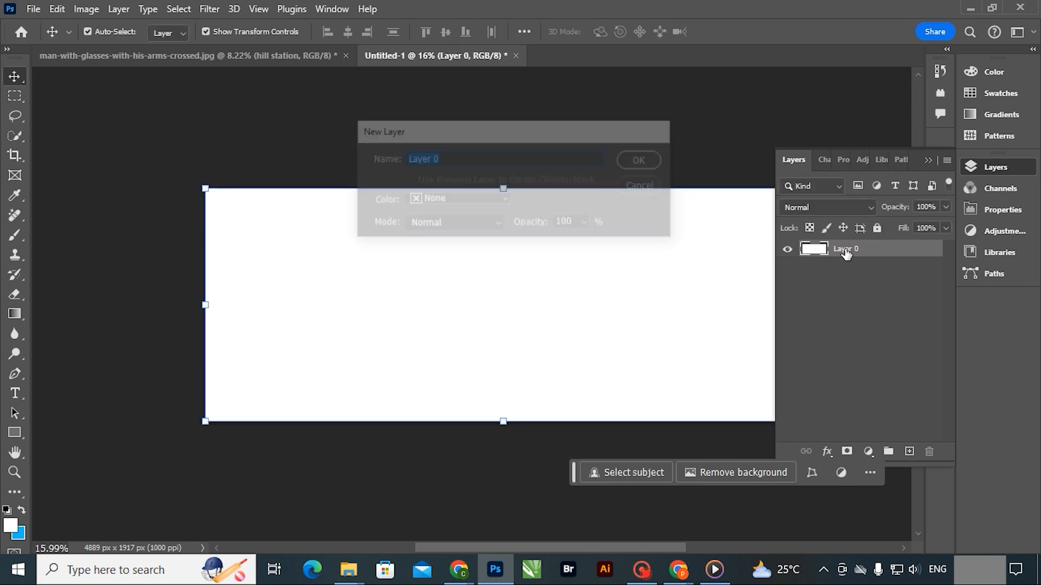
Step: Select the entire blank canvas and fill it using Generative Fill with the prompt "sky"
{"action": "key", "text": "ctrl+a"}
{"action": "scroll", "coordinate": [362, 353], "scroll_direction": "right", "scroll_amount": 2}
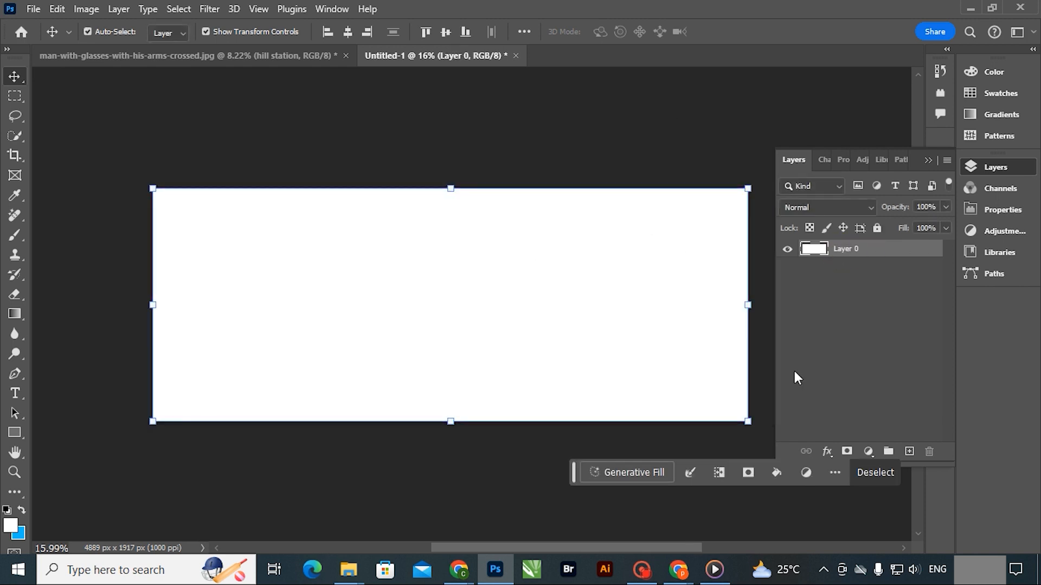
{"action": "left_click", "coordinate": [637, 466]}
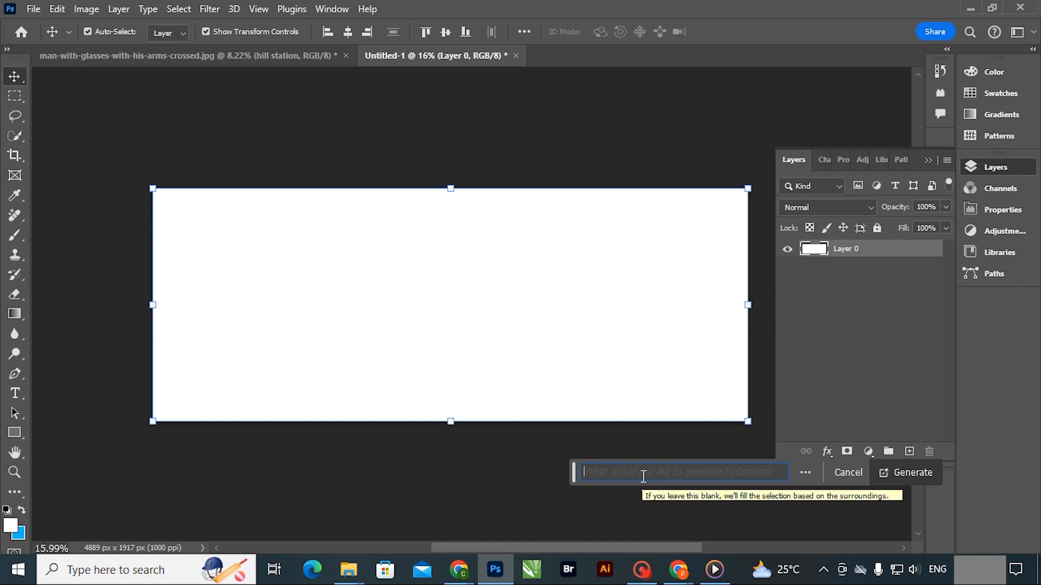
{"action": "type", "text": "sky"}
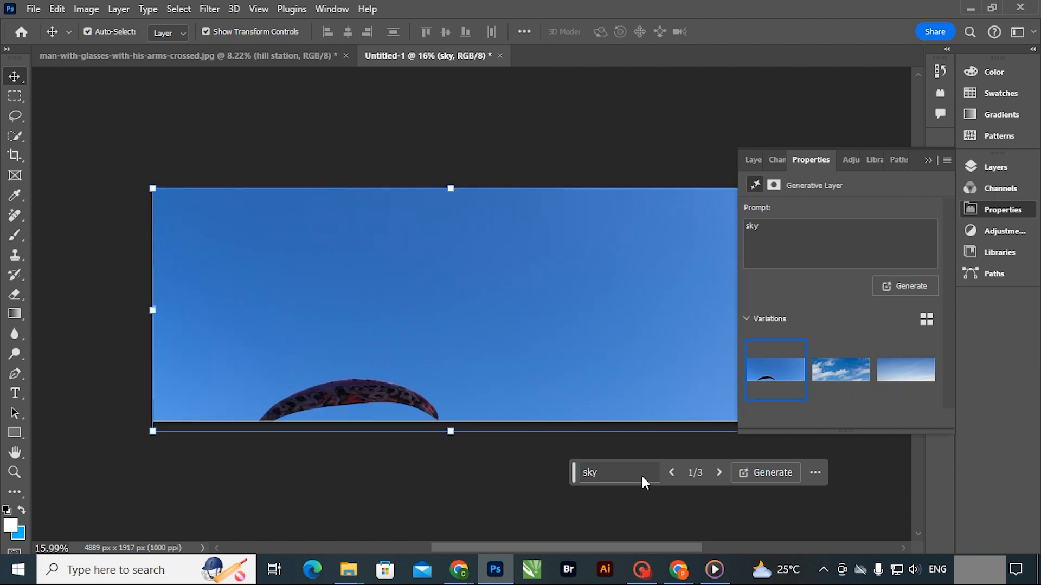
Step: Compare the second and third sky variations, choose the second one with the white clouds and deselect the layer
{"action": "left_click", "coordinate": [846, 372]}
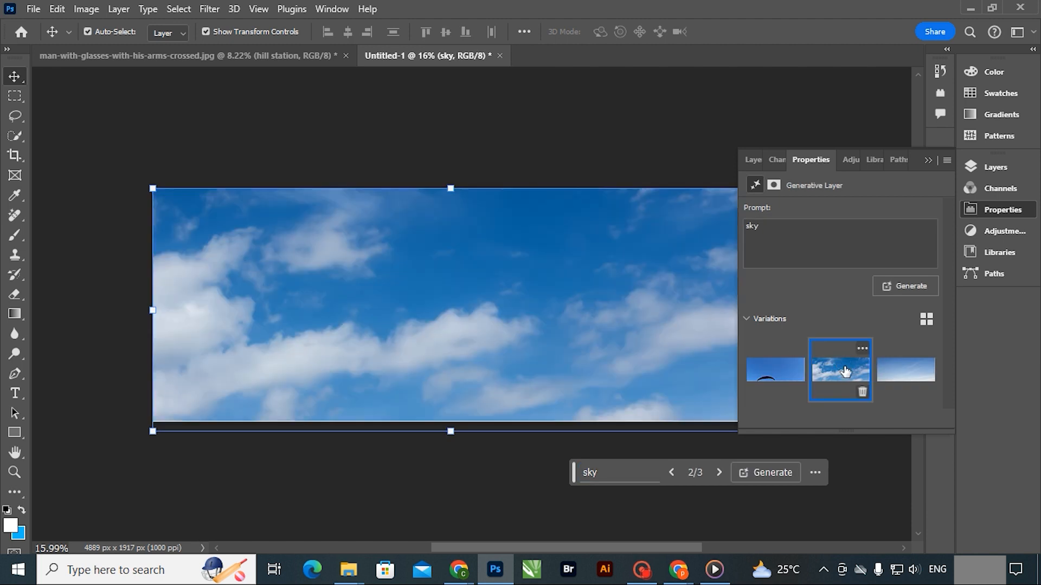
{"action": "left_click", "coordinate": [903, 369]}
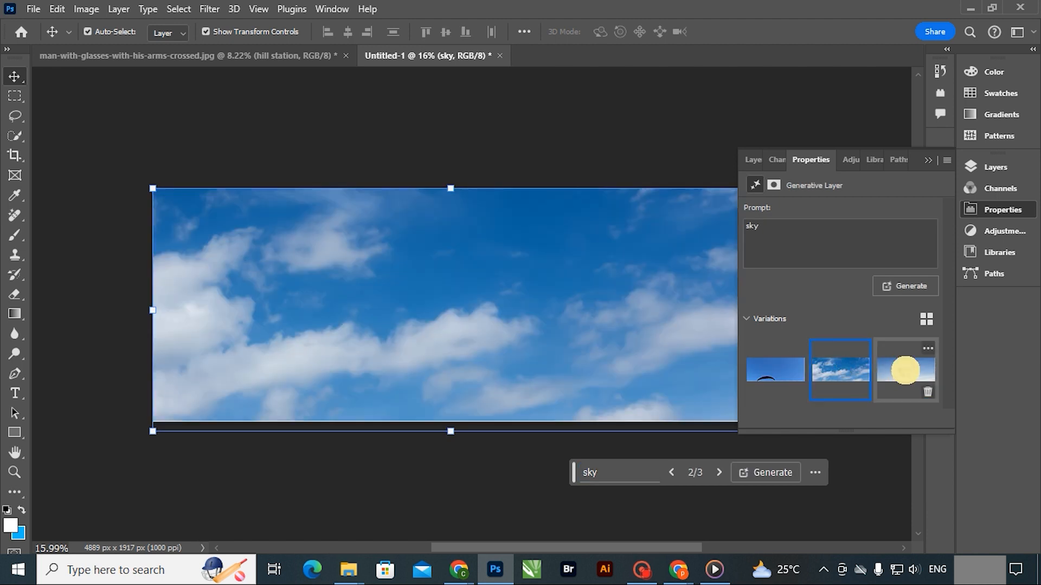
{"action": "left_click", "coordinate": [840, 374]}
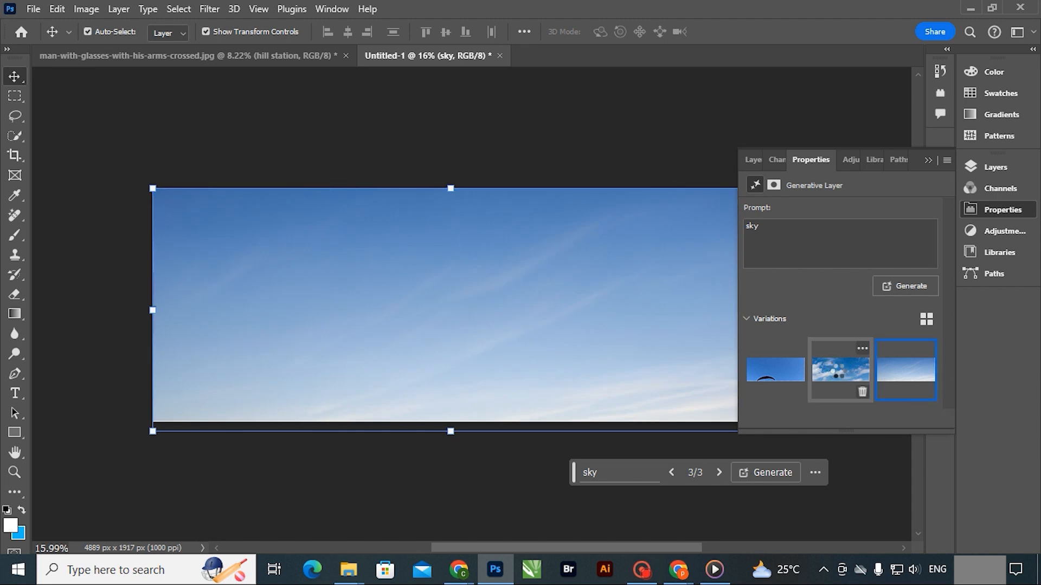
{"action": "left_click", "coordinate": [636, 131]}
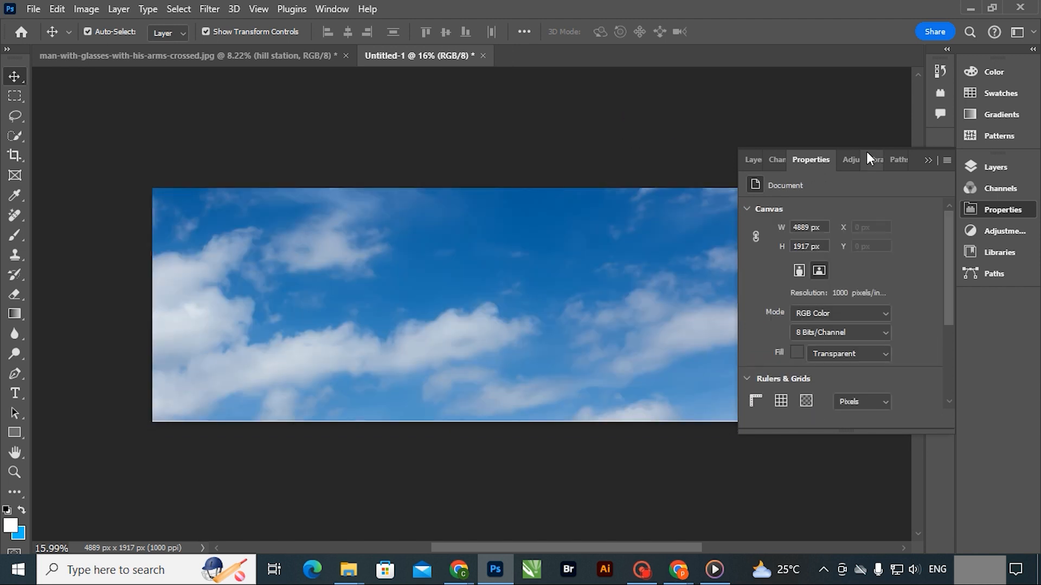
{"action": "left_click_drag", "start_coordinate": [620, 135], "coordinate": [567, 135]}
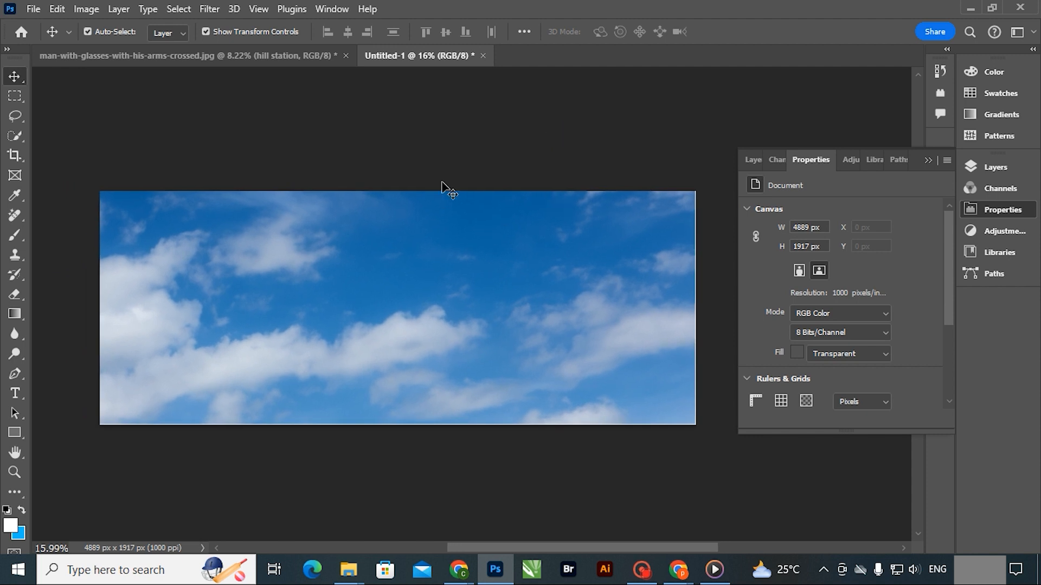
Step: Lasso a small round area in the sky's upper left and fill it using Generative Fill with the prompt "sun"
{"action": "key", "text": "l"}
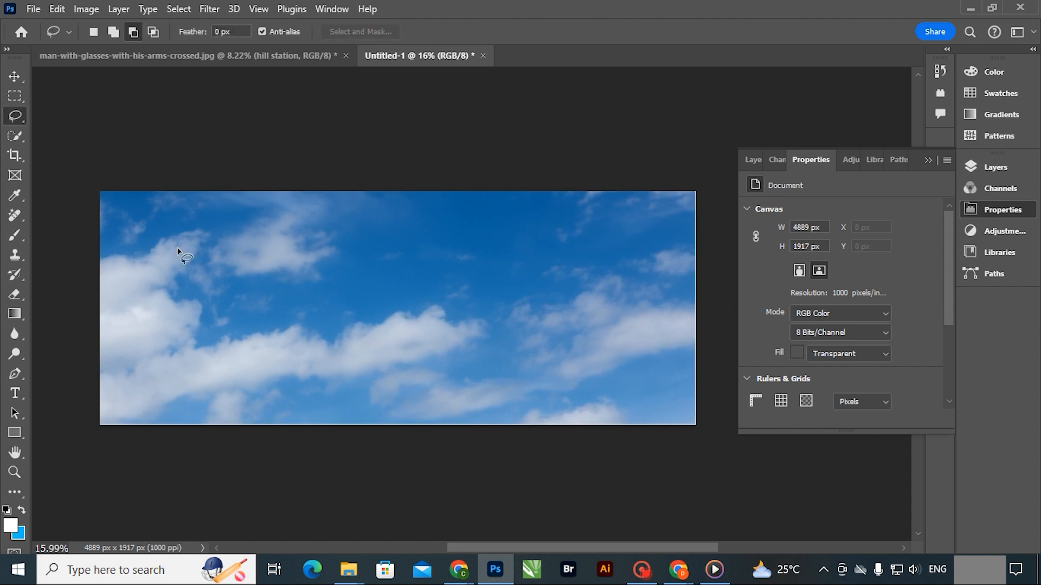
{"action": "mouse_move", "coordinate": [201, 253]}
{"action": "left_mouse_down"}
{"action": "mouse_move", "coordinate": [222, 235]}
{"action": "mouse_move", "coordinate": [265, 252]}
{"action": "mouse_move", "coordinate": [238, 306]}
{"action": "mouse_move", "coordinate": [198, 288]}
{"action": "mouse_move", "coordinate": [200, 248]}
{"action": "left_mouse_up"}
{"action": "left_click", "coordinate": [655, 481]}
{"action": "type", "text": "sun"}
{"action": "left_click", "coordinate": [895, 472]}
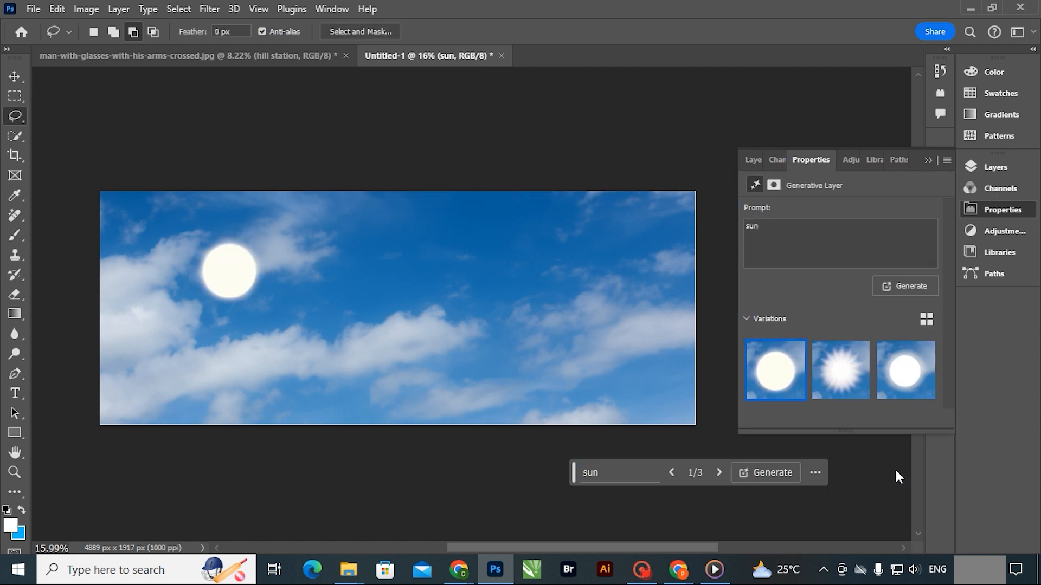
Step: Compare the three sun variations and choose the first one
{"action": "left_click", "coordinate": [850, 363]}
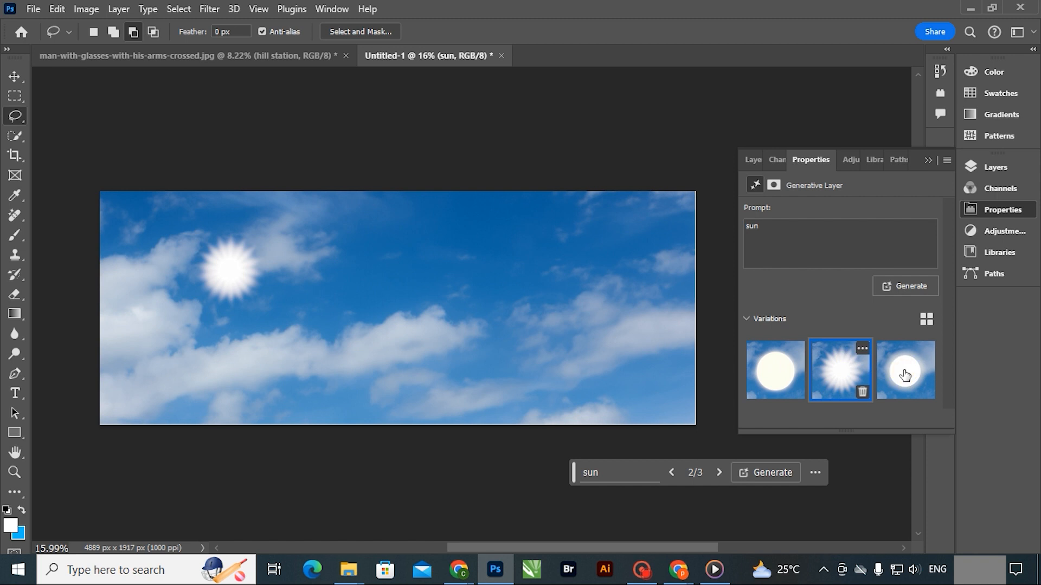
{"action": "left_click", "coordinate": [905, 376]}
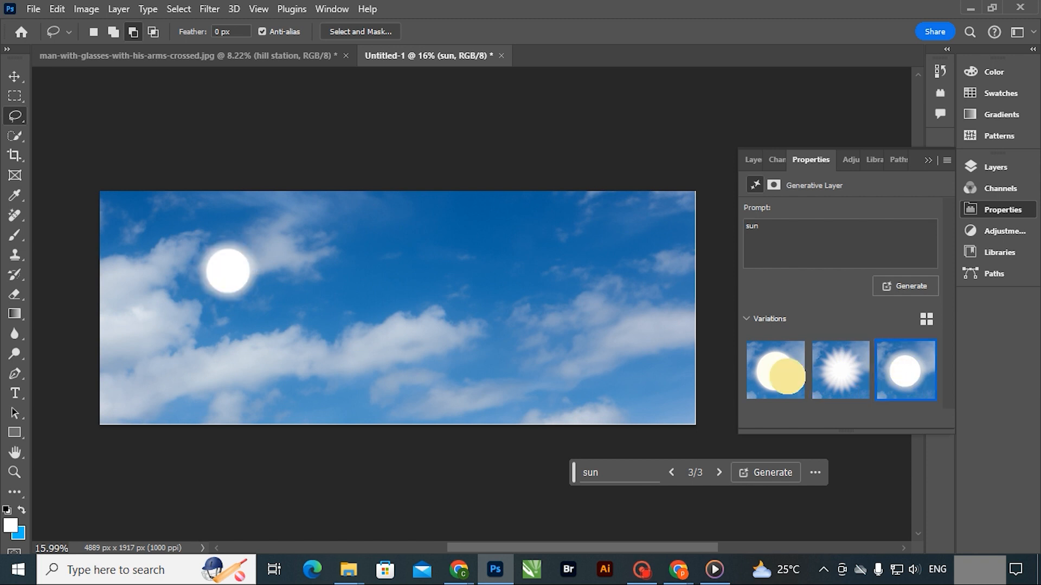
{"action": "left_click", "coordinate": [779, 369]}
{"action": "mouse_move", "coordinate": [781, 371]}
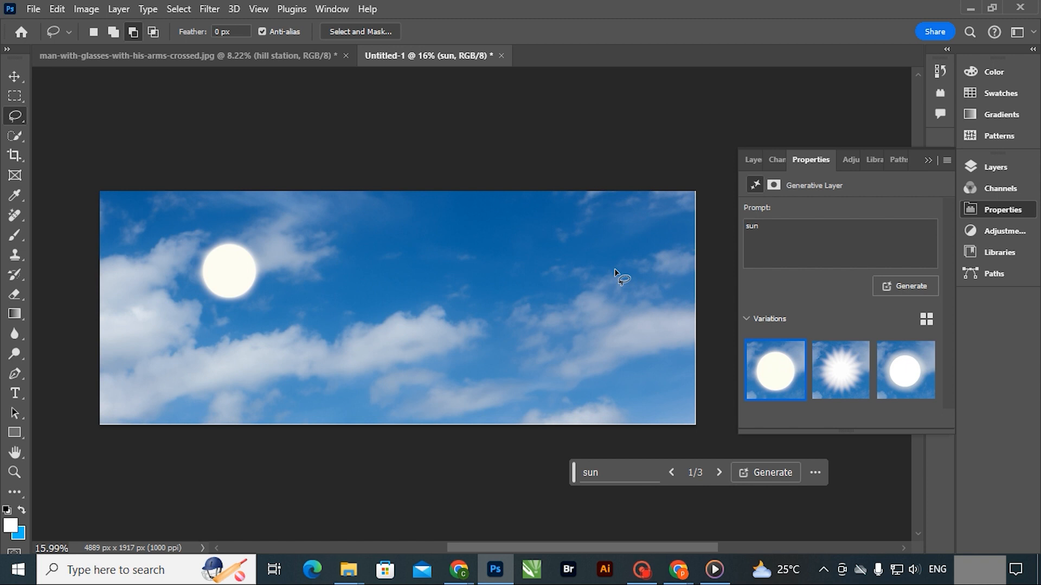
Step: Lasso a small narrow area in the sky's upper right and fill it using Generative Fill with the prompt "bird"
{"action": "scroll", "coordinate": [814, 364], "scroll_direction": "down", "scroll_amount": 3}
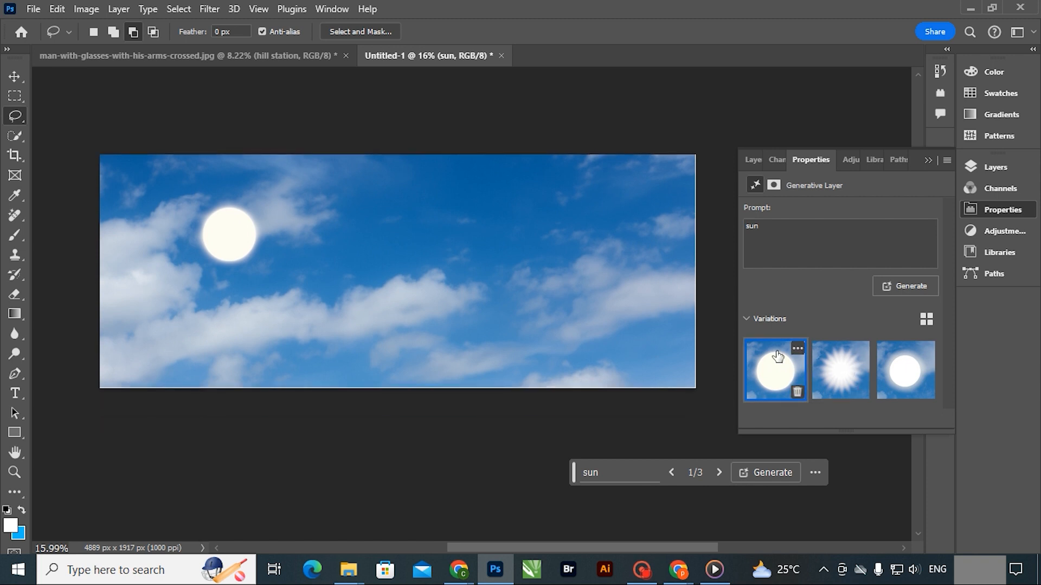
{"action": "scroll", "coordinate": [290, 228], "scroll_direction": "up", "scroll_amount": 3}
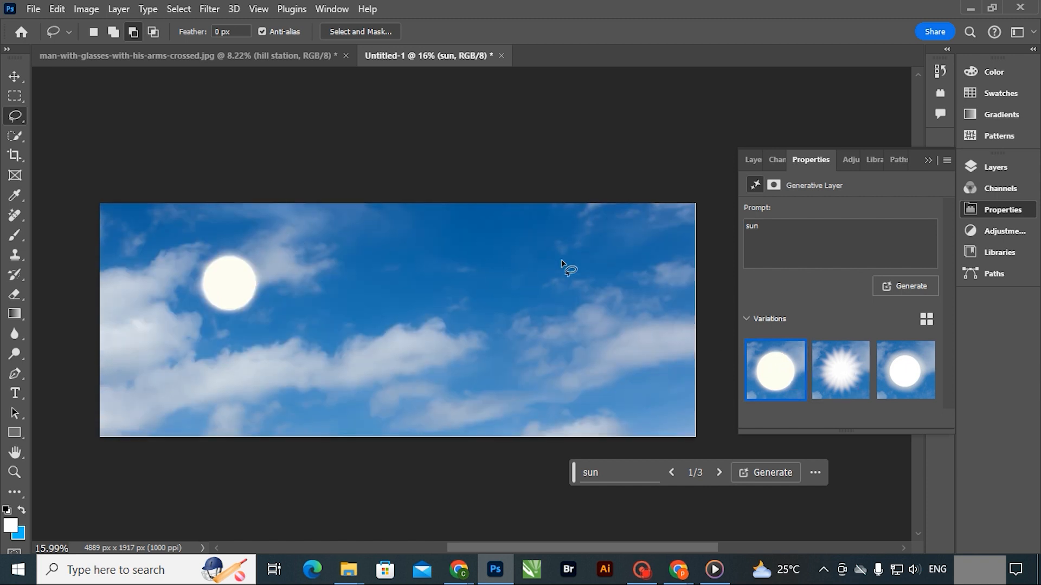
{"action": "mouse_move", "coordinate": [574, 265]}
{"action": "left_mouse_down"}
{"action": "mouse_move", "coordinate": [602, 281]}
{"action": "mouse_move", "coordinate": [577, 266]}
{"action": "left_mouse_up"}
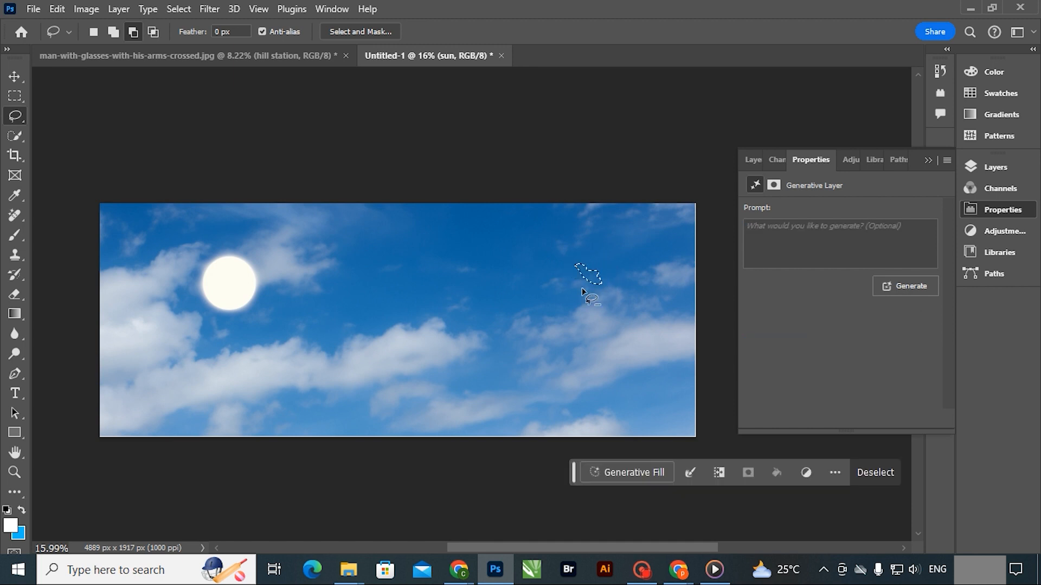
{"action": "left_click", "coordinate": [629, 472]}
{"action": "left_click", "coordinate": [627, 471]}
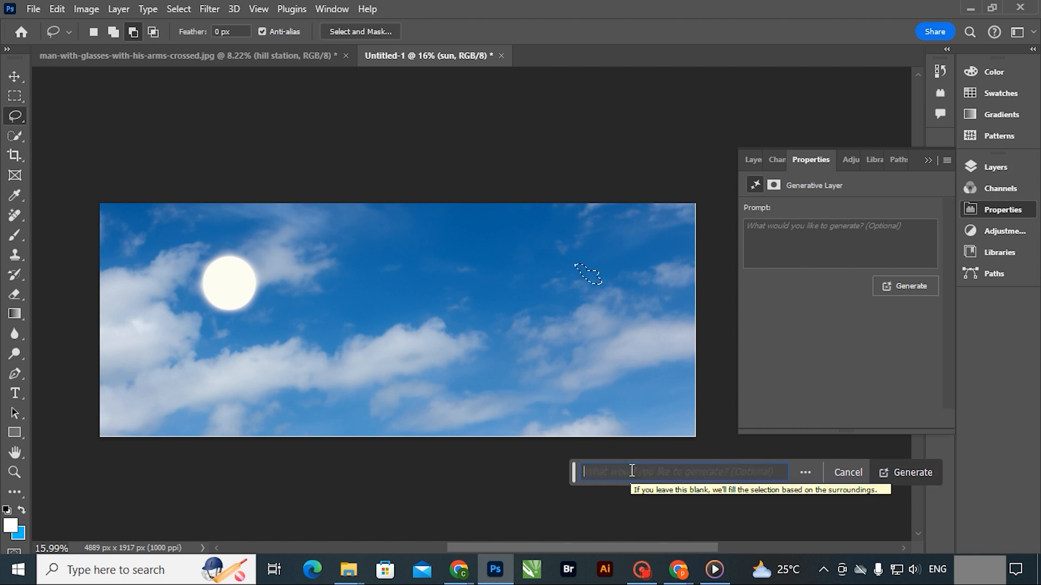
{"action": "type", "text": "bird"}
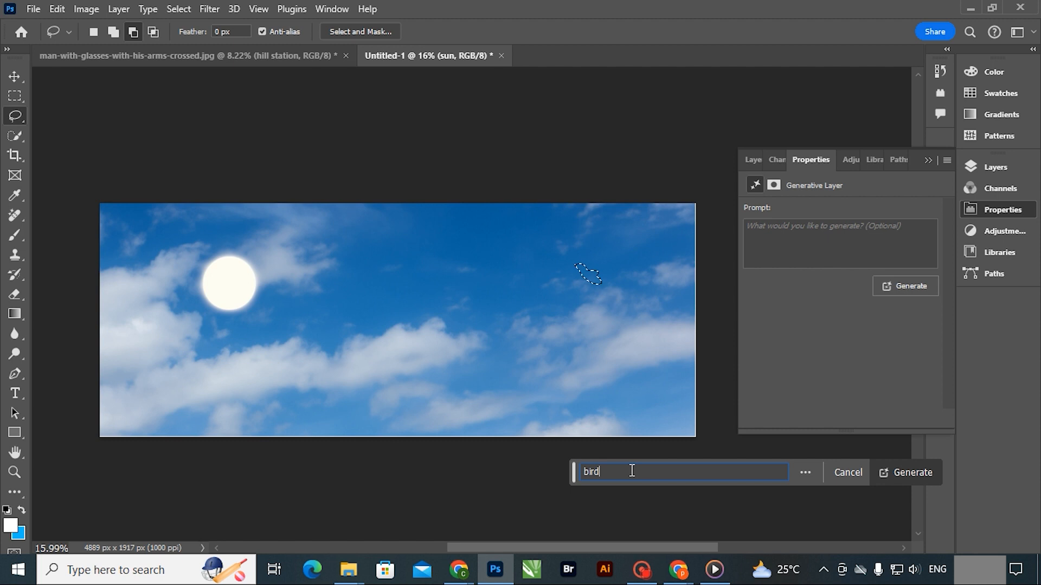
{"action": "key", "text": "Return"}
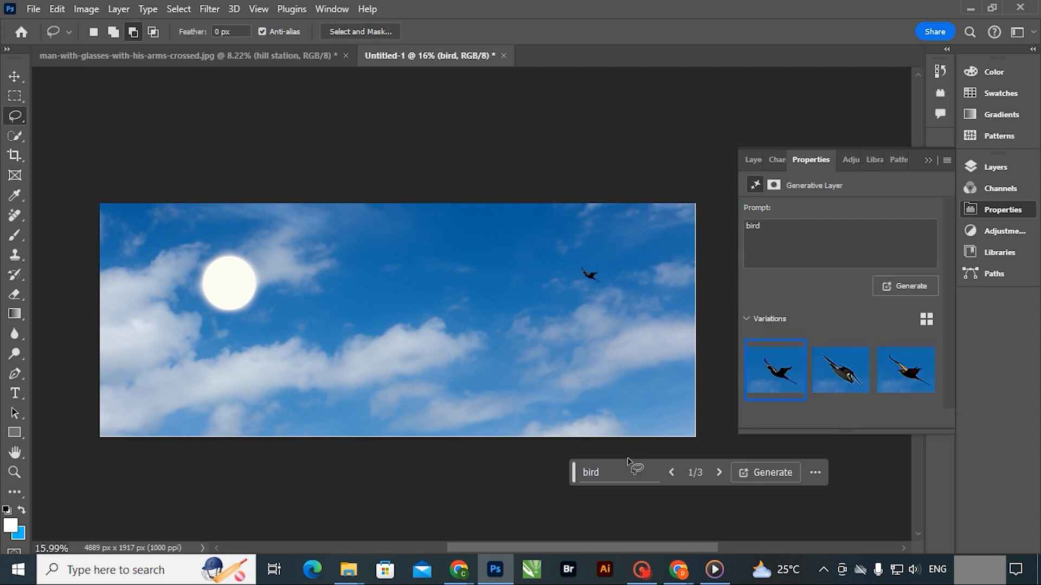
Step: Compare the three bird variations, choose the third one and deselect the layer
{"action": "left_click", "coordinate": [911, 372]}
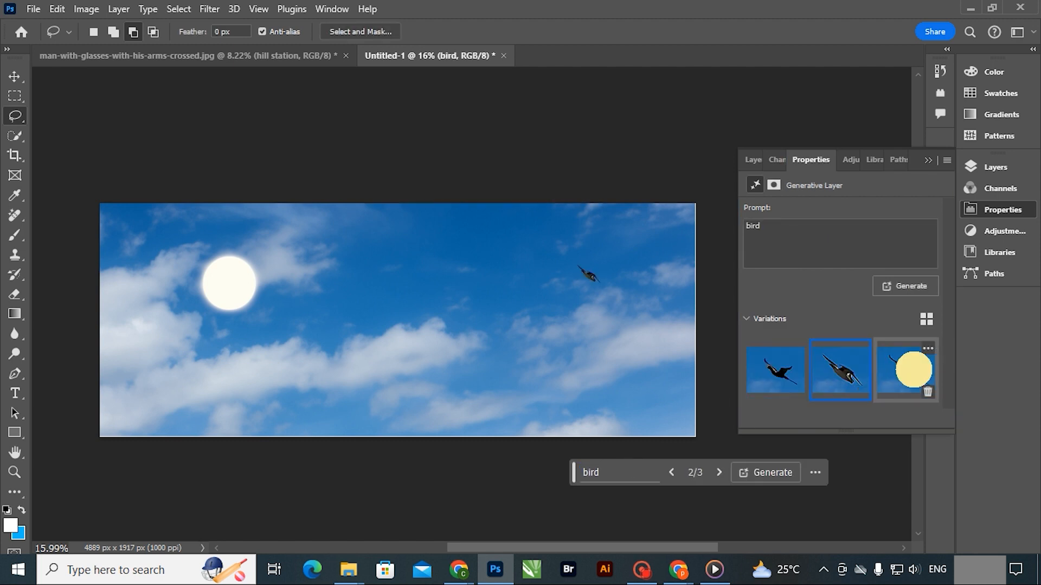
{"action": "left_click", "coordinate": [786, 370]}
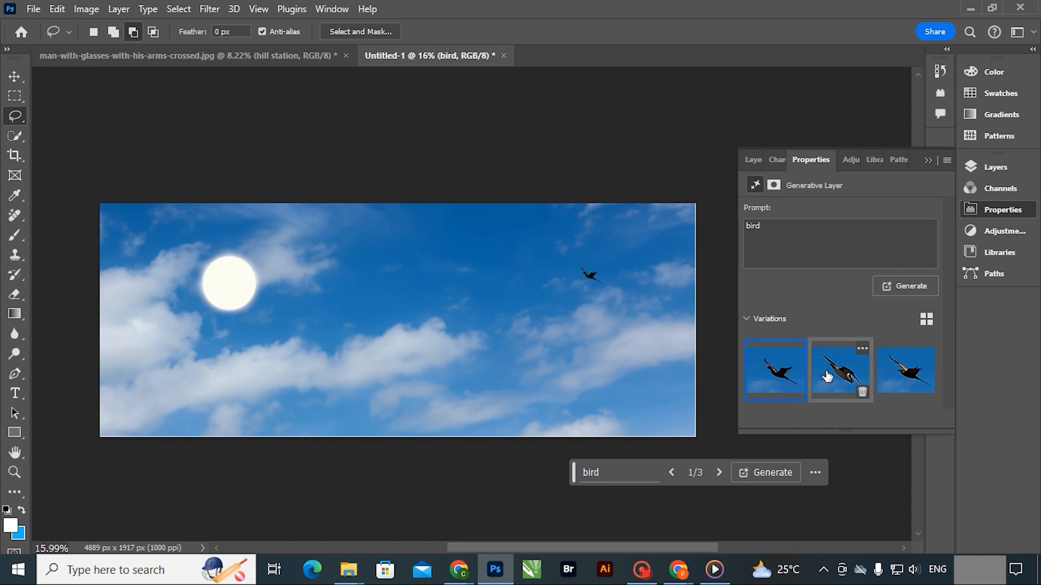
{"action": "left_click", "coordinate": [903, 369]}
{"action": "key", "text": "v"}
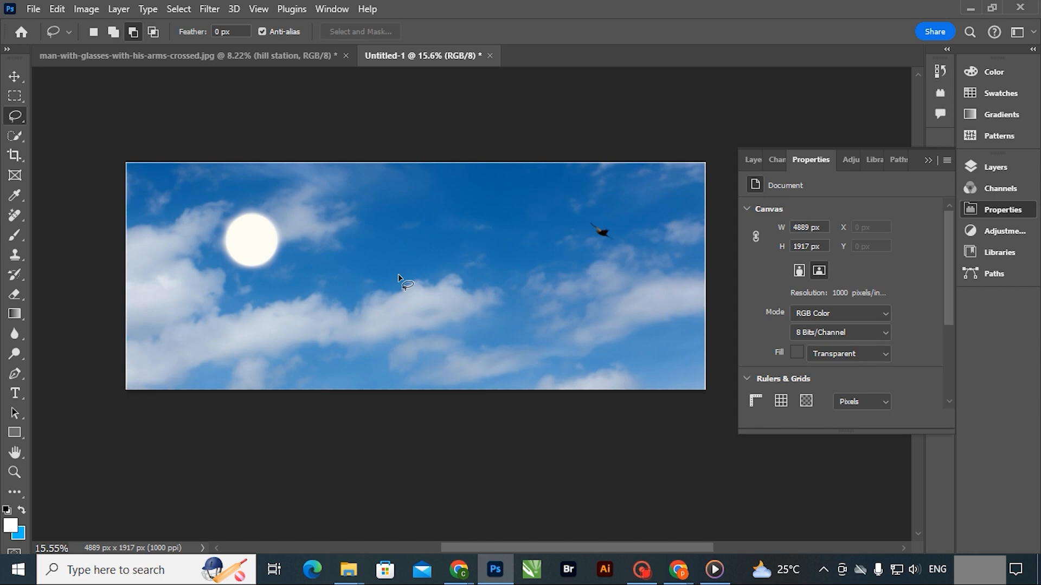
Step: Select a wide rectangular area over the clouds in the middle and fill it using Generative Fill with the prompt "aeroplane"
{"action": "key", "text": "m"}
{"action": "left_click_drag", "start_coordinate": [345, 272], "coordinate": [560, 334]}
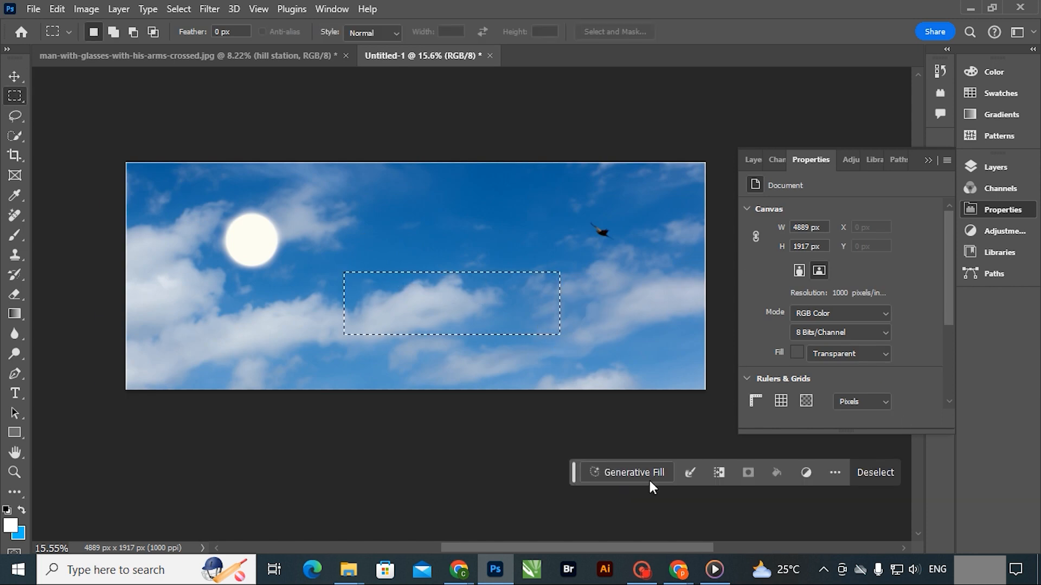
{"action": "left_click", "coordinate": [654, 480]}
{"action": "type", "text": "aero"}
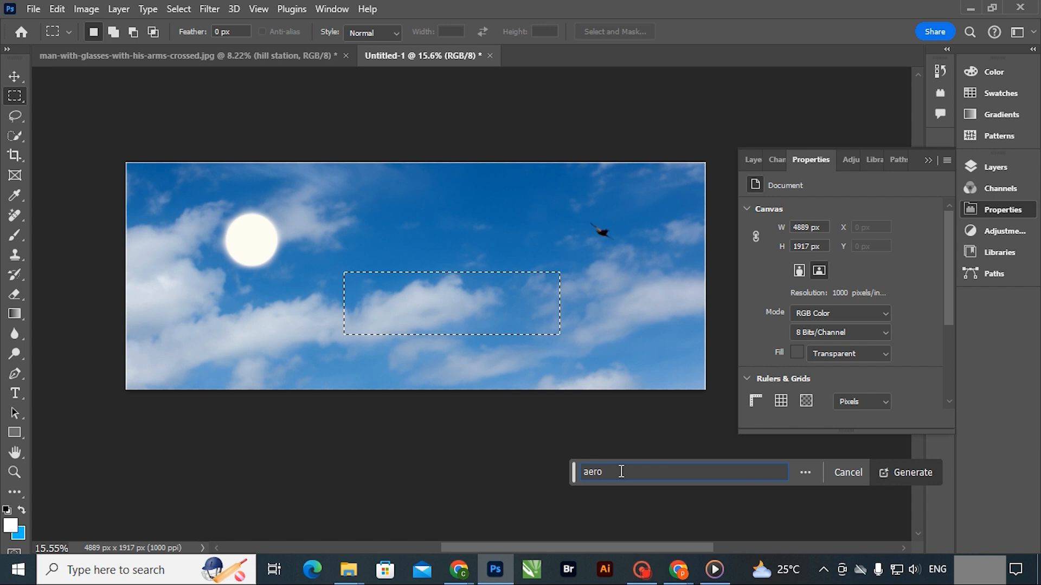
{"action": "type", "text": "plane"}
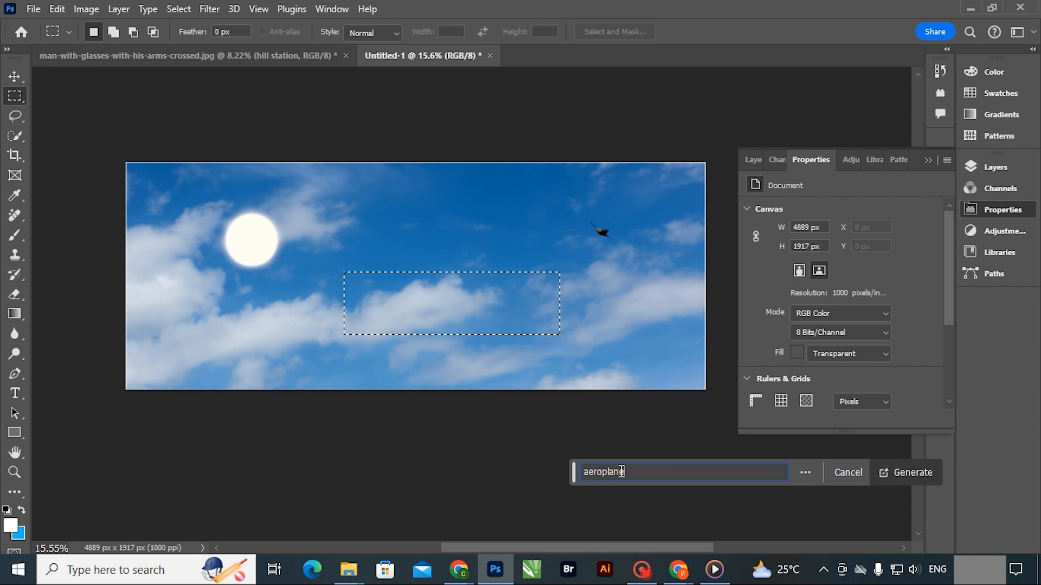
{"action": "key", "text": "Return"}
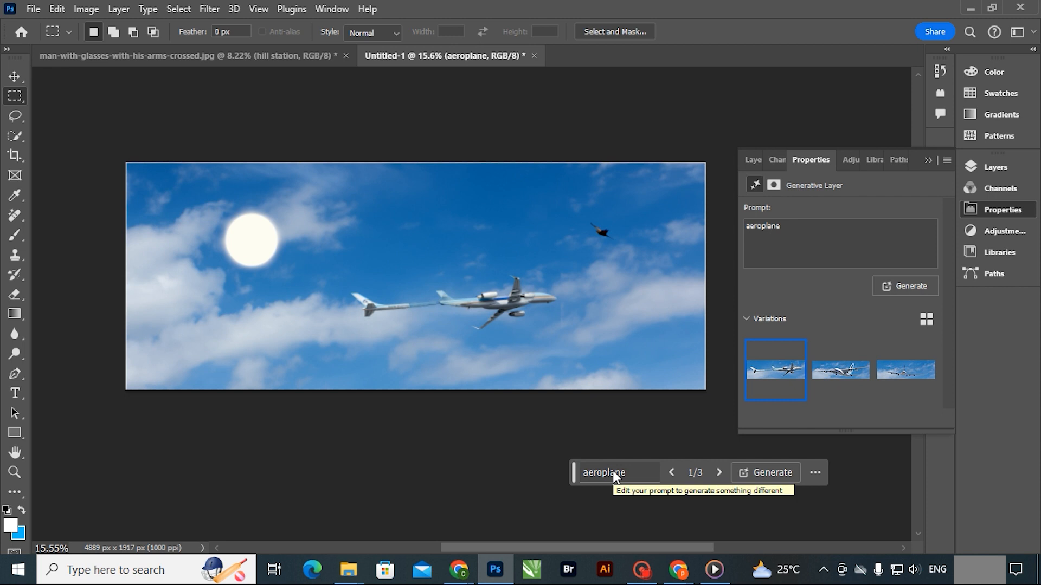
Step: Compare the three aeroplane variations, choose the third one with the plane seen head-on and deselect the layer
{"action": "left_click", "coordinate": [823, 368]}
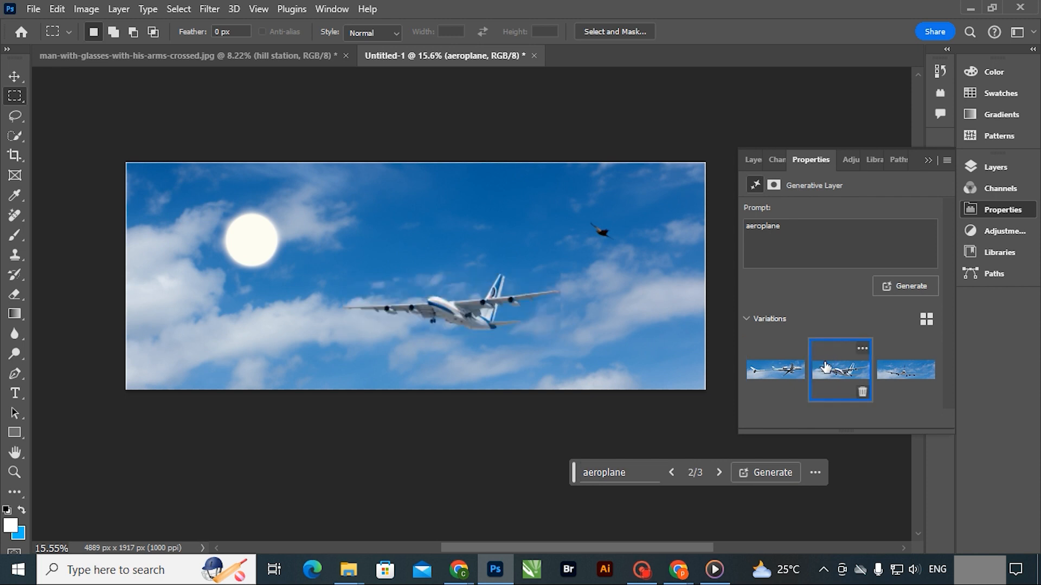
{"action": "left_click", "coordinate": [896, 379]}
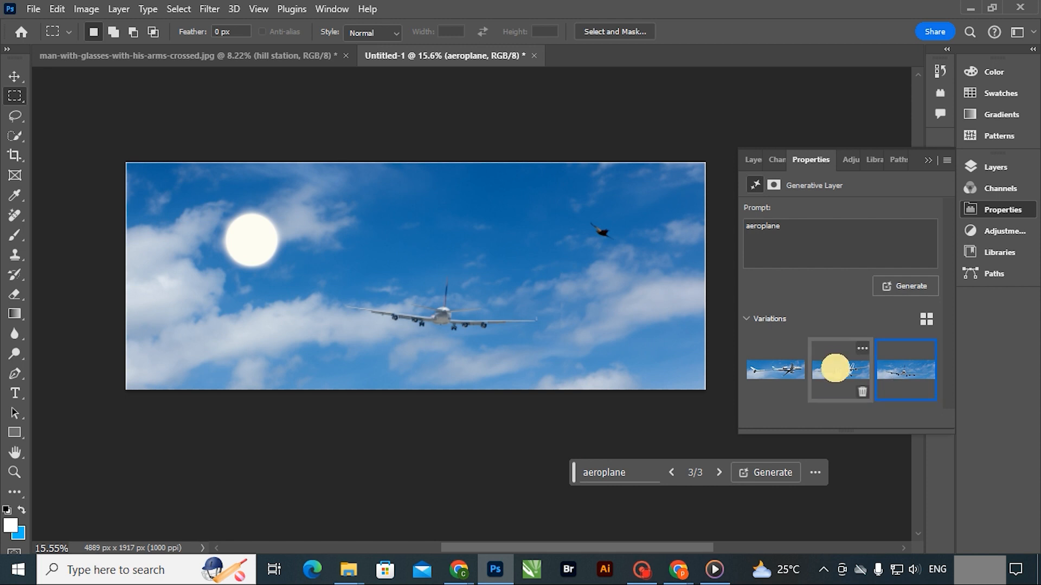
{"action": "left_click", "coordinate": [781, 372]}
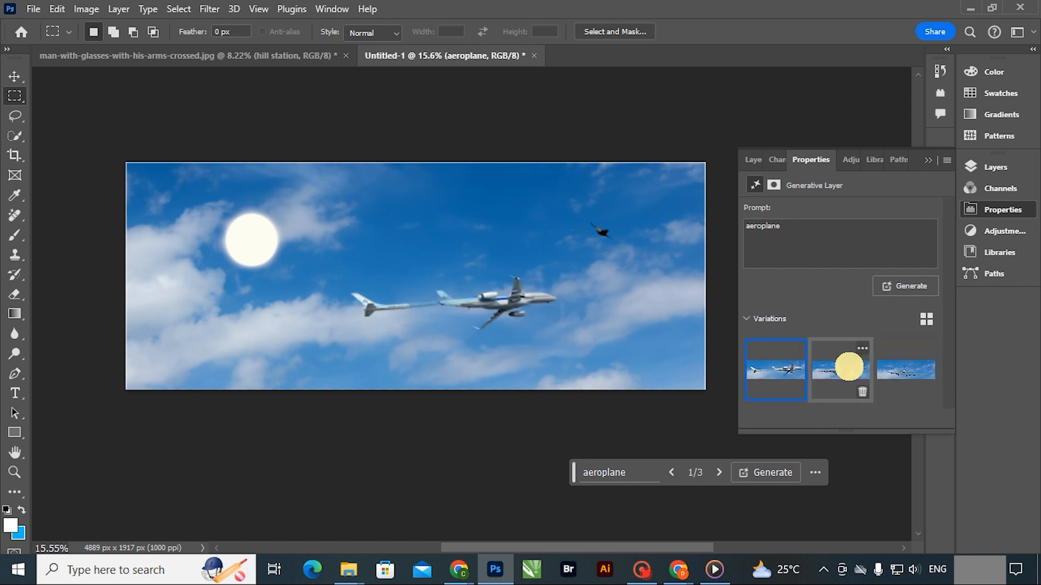
{"action": "left_click", "coordinate": [842, 370]}
{"action": "left_click", "coordinate": [905, 377]}
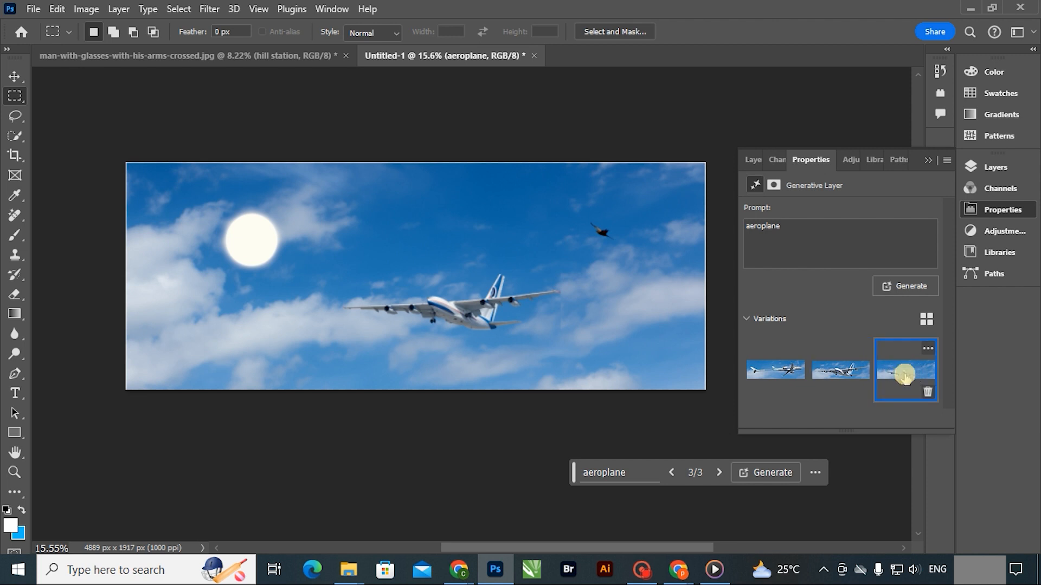
{"action": "left_click", "coordinate": [14, 78]}
{"action": "left_click", "coordinate": [447, 125]}
{"action": "key", "text": "z"}
{"action": "left_click_drag", "start_coordinate": [484, 325], "coordinate": [602, 300]}
{"action": "key", "text": "v"}
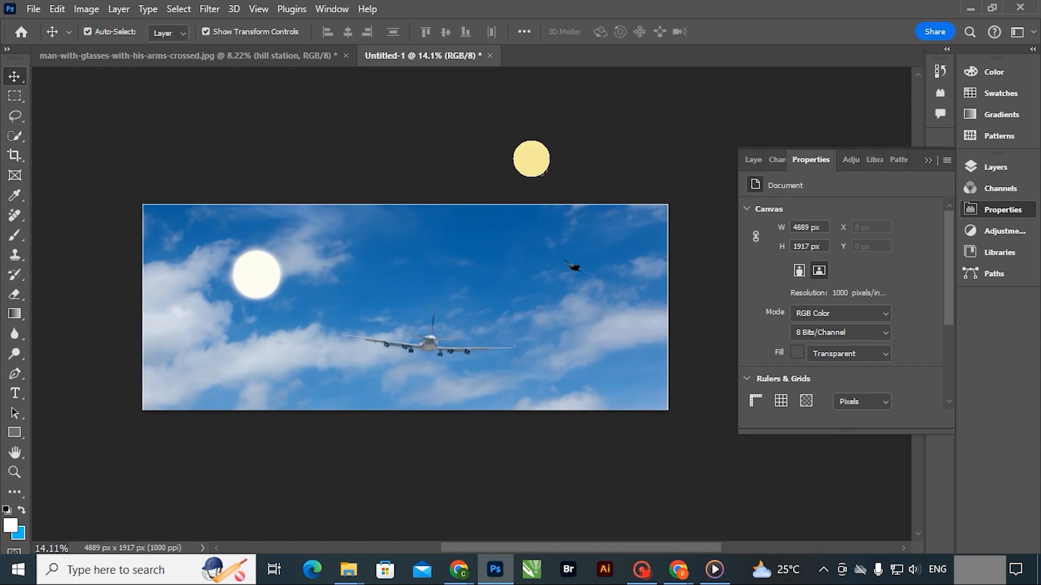